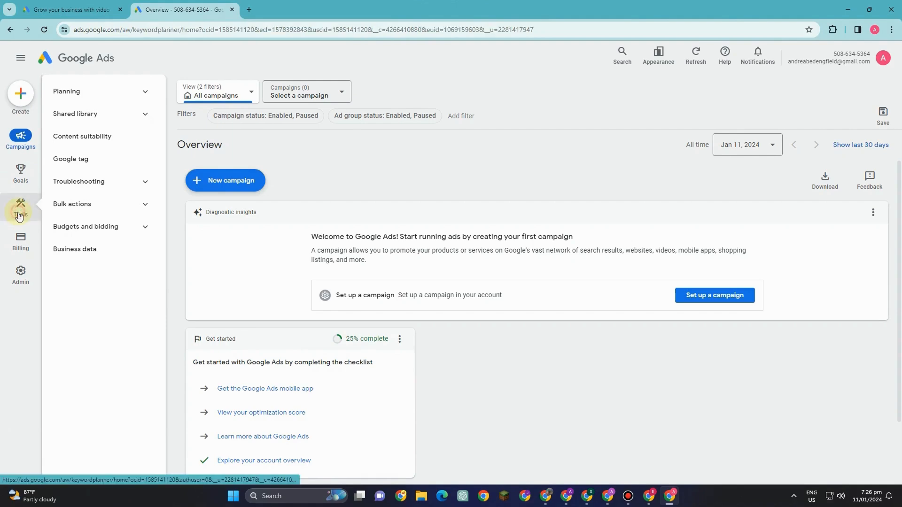
Open Keyword Planner and dismiss the notice about its updates.
{"action": "left_click", "coordinate": [136, 108]}
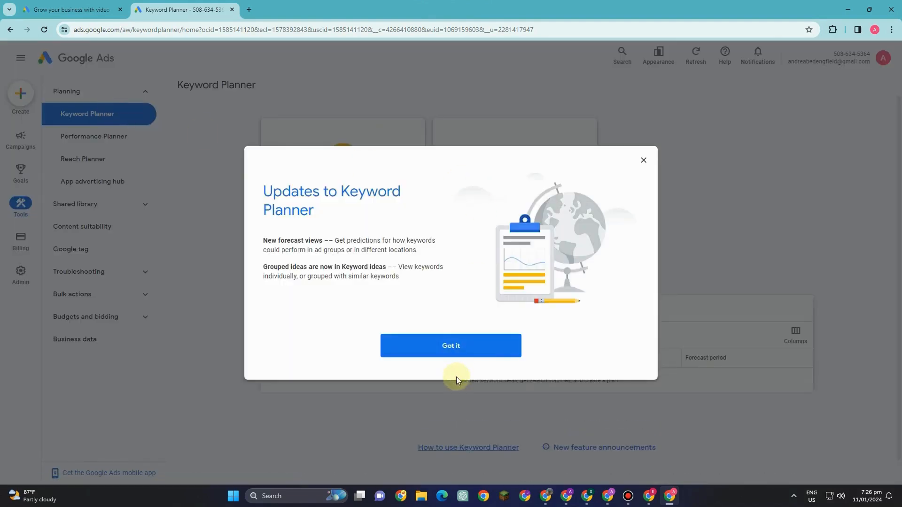
{"action": "left_click", "coordinate": [441, 342]}
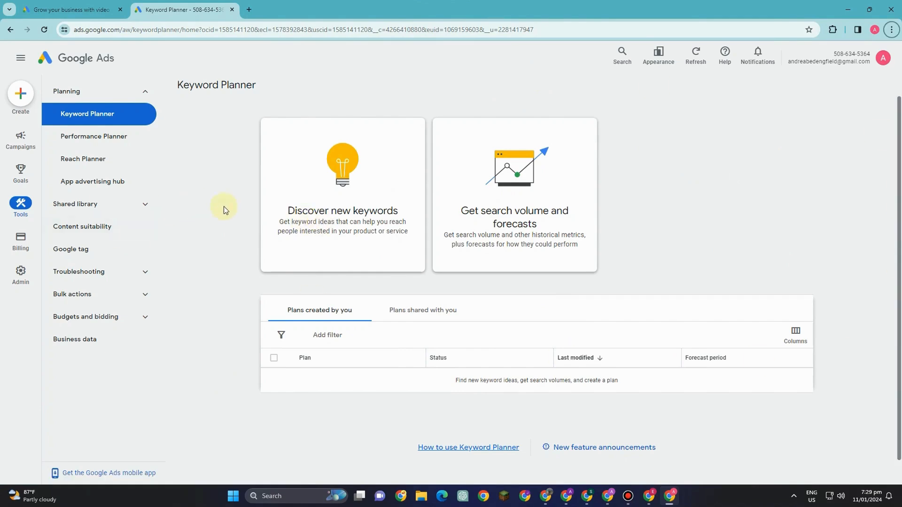
Discover new keywords starting from the keyword "fitness classes" and get the results.
{"action": "left_click", "coordinate": [392, 195]}
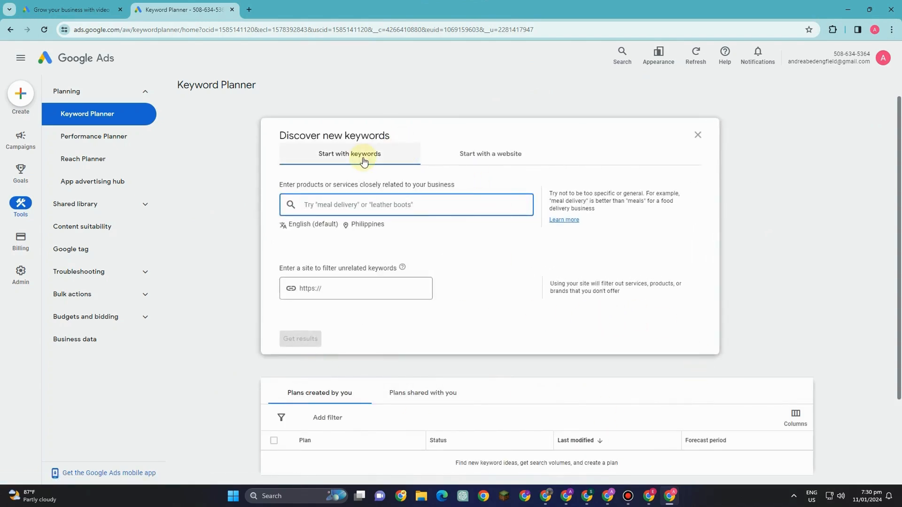
{"action": "left_click", "coordinate": [491, 164]}
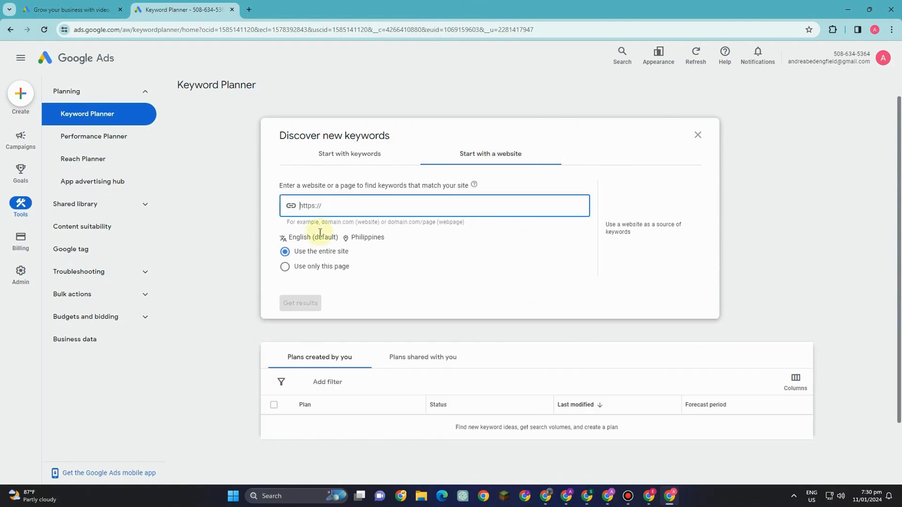
{"action": "left_click", "coordinate": [367, 156]}
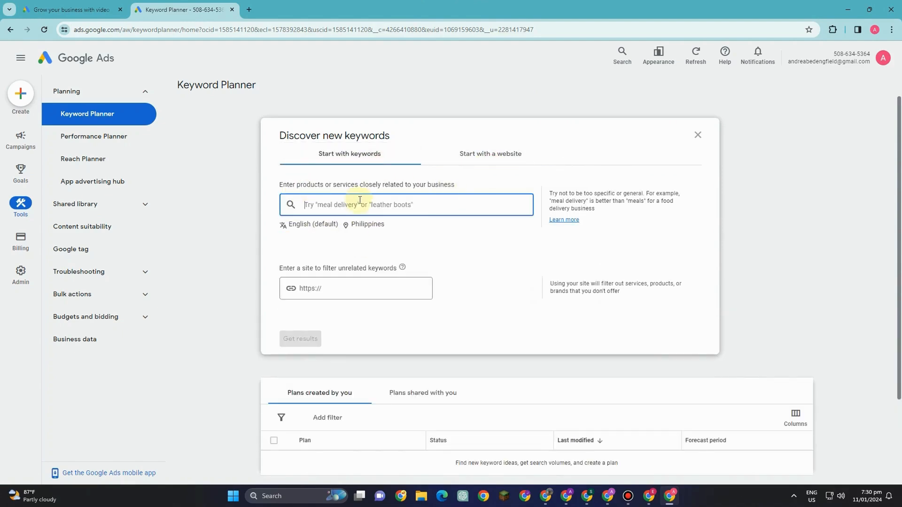
{"action": "type", "text": "fitness classes"}
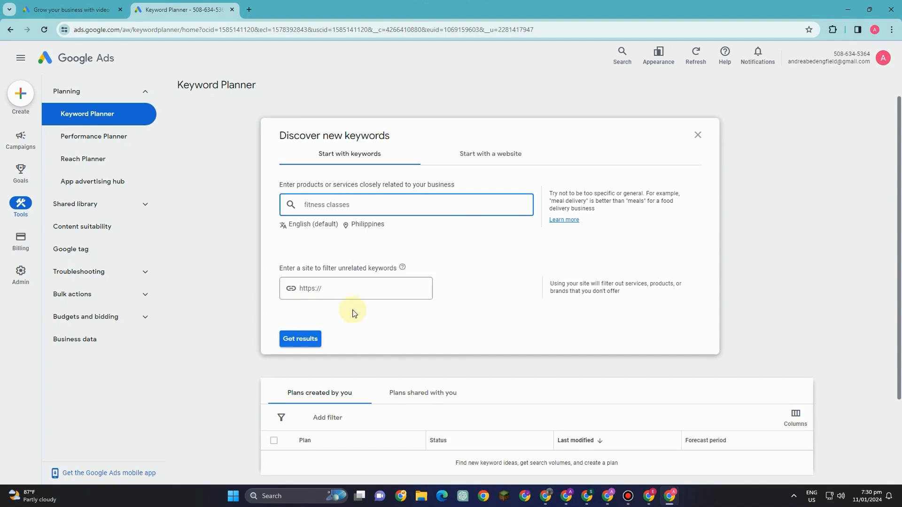
{"action": "left_click", "coordinate": [302, 339]}
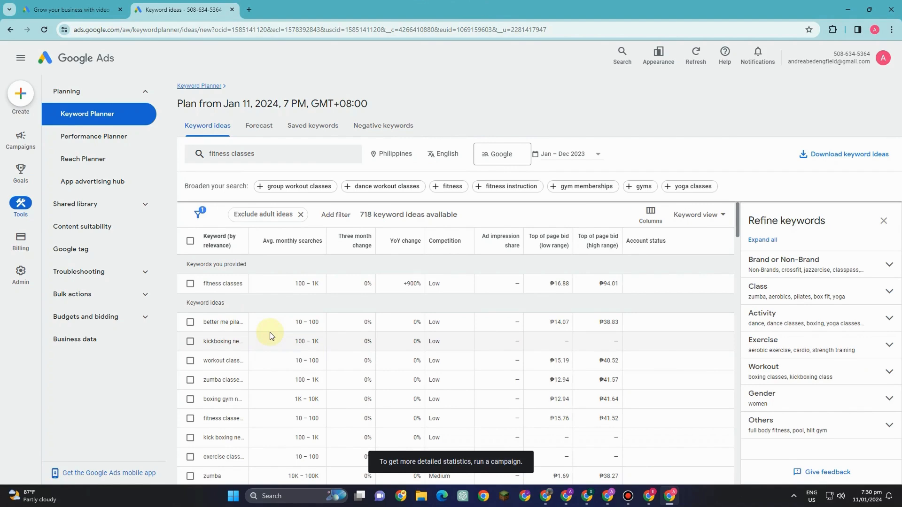
Review the keyword ideas for fitness classes, including monthly searches, changes, competition and top-of-page bids.
{"action": "scroll", "coordinate": [270, 331], "scroll_direction": "down", "scroll_amount": 4}
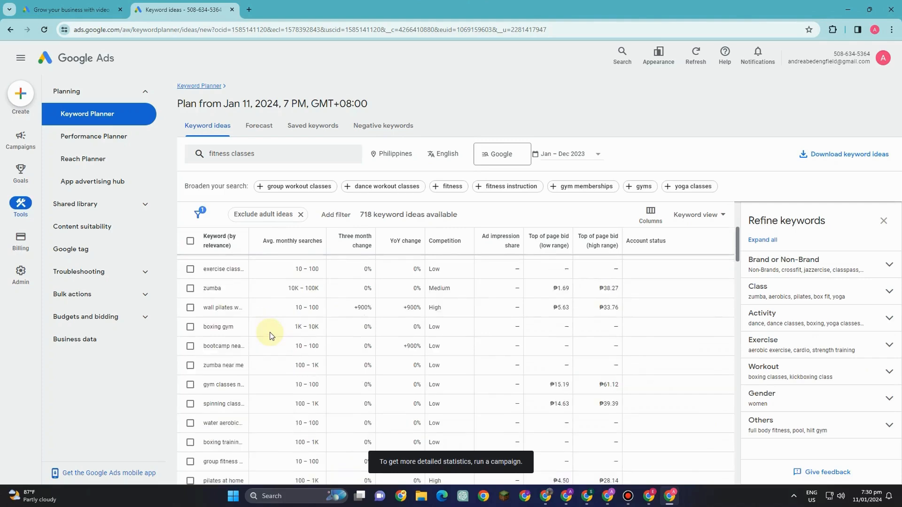
{"action": "scroll", "coordinate": [270, 335], "scroll_direction": "down", "scroll_amount": 6}
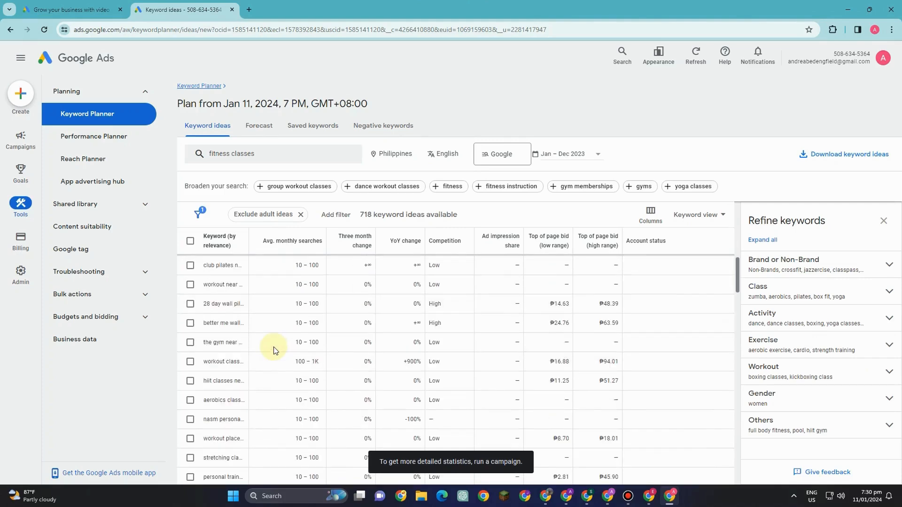
{"action": "scroll", "coordinate": [274, 349], "scroll_direction": "down", "scroll_amount": 2}
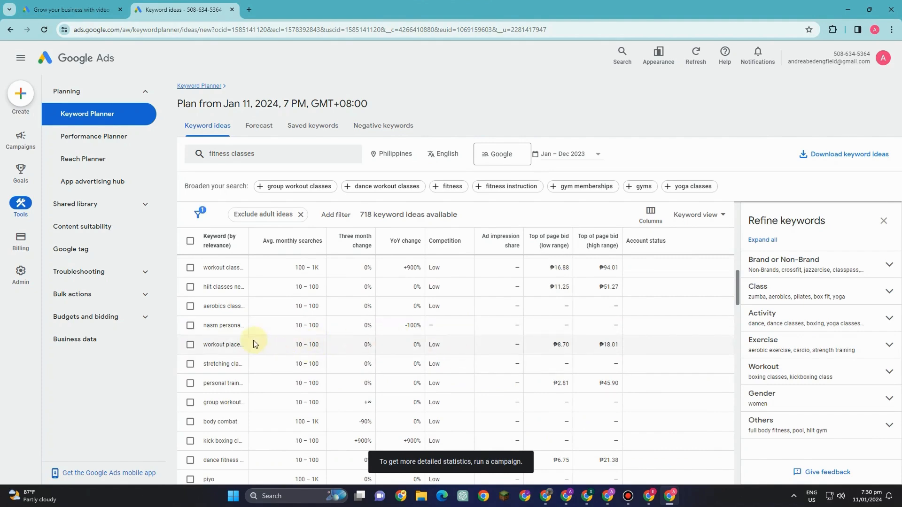
{"action": "scroll", "coordinate": [323, 350], "scroll_direction": "down", "scroll_amount": 6}
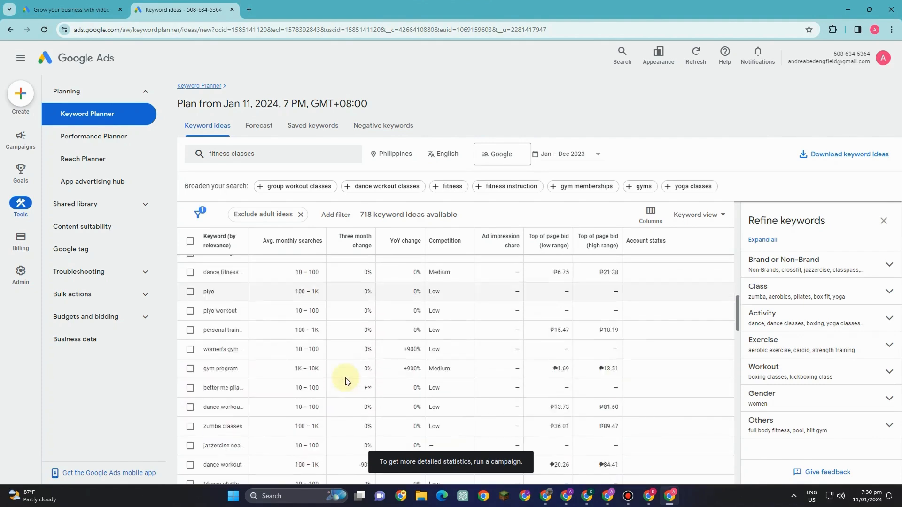
{"action": "scroll", "coordinate": [345, 380], "scroll_direction": "down", "scroll_amount": 4}
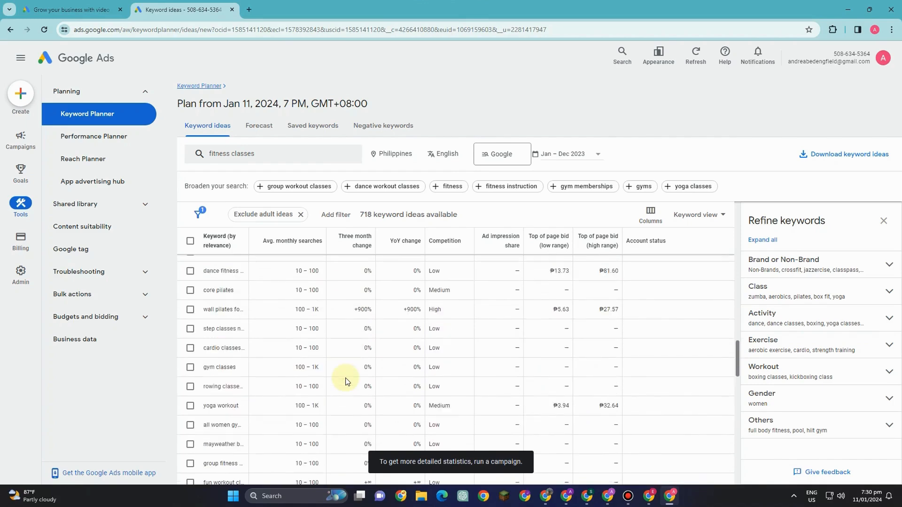
{"action": "scroll", "coordinate": [345, 381], "scroll_direction": "down", "scroll_amount": 5}
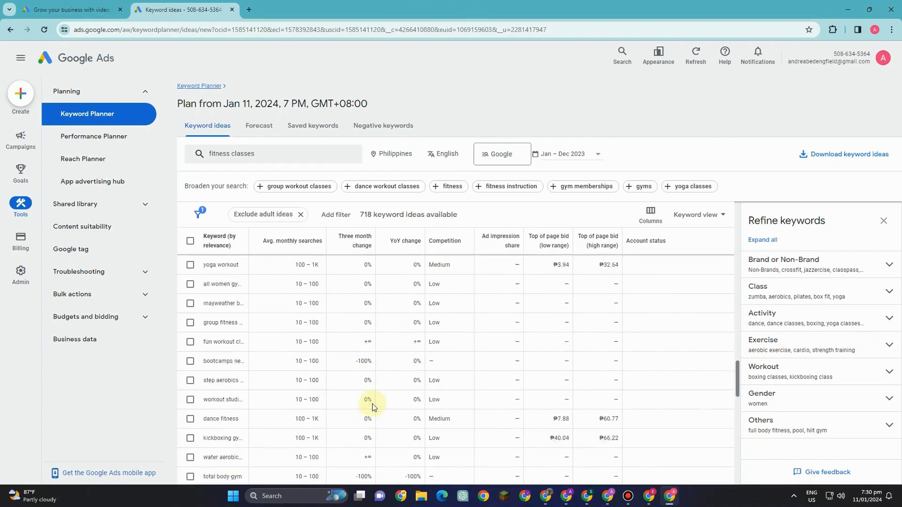
{"action": "scroll", "coordinate": [371, 405], "scroll_direction": "up", "scroll_amount": 5}
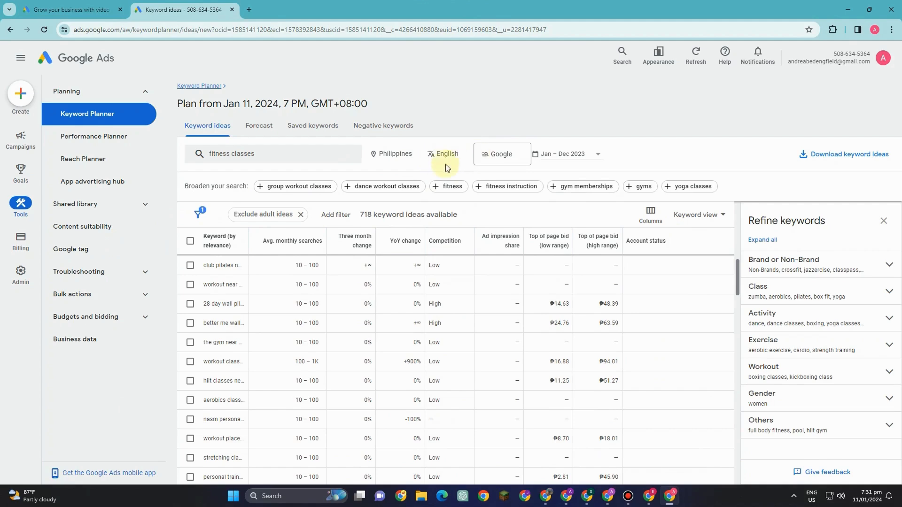
Check the targeted location setting without changing it, and inspect the ad impression share and top-of-page bid columns.
{"action": "left_click", "coordinate": [377, 154]}
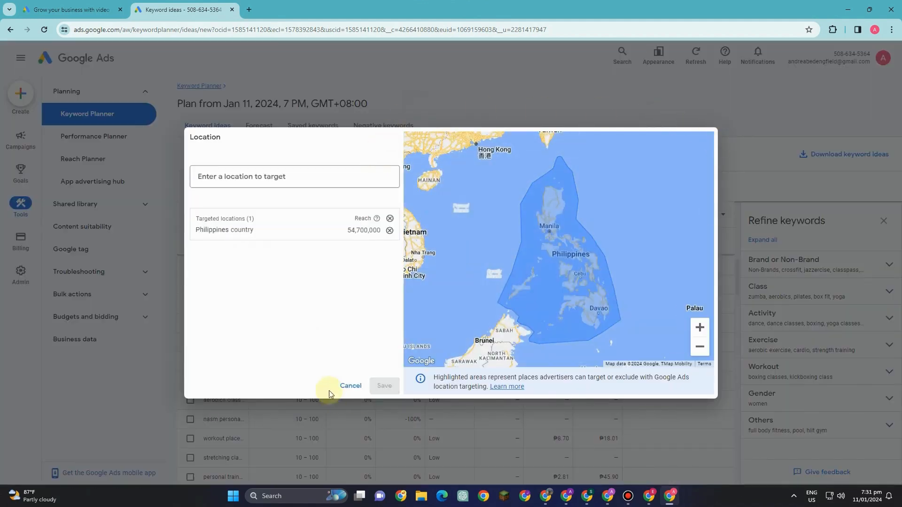
{"action": "left_click", "coordinate": [349, 386]}
{"action": "scroll", "coordinate": [422, 316], "scroll_direction": "down", "scroll_amount": 2}
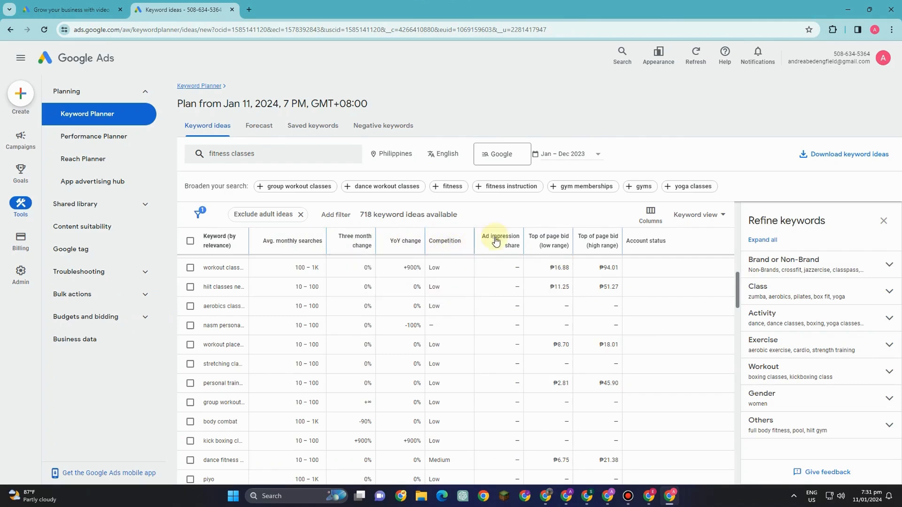
{"action": "mouse_move", "coordinate": [556, 243]}
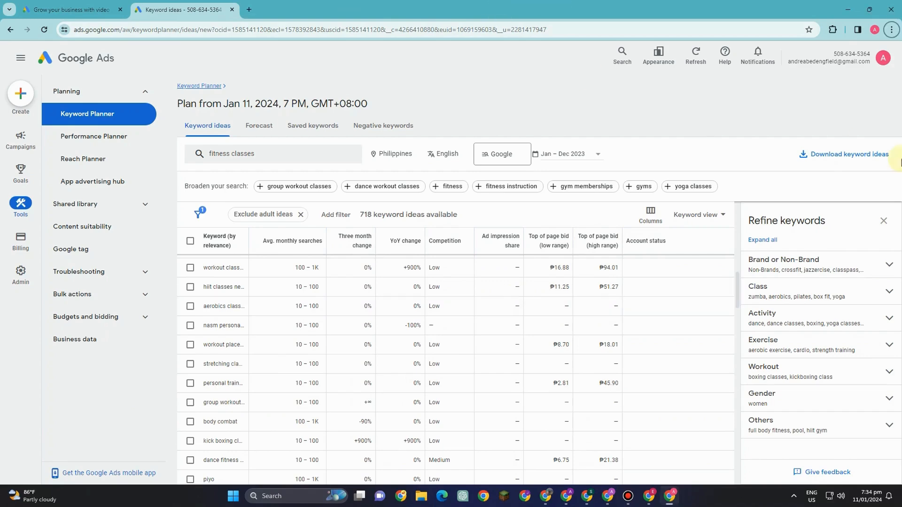
Add United States country, U.S. Virgin Islands region and Ohio state to the plan's targeted locations and save them.
{"action": "left_click", "coordinate": [390, 154]}
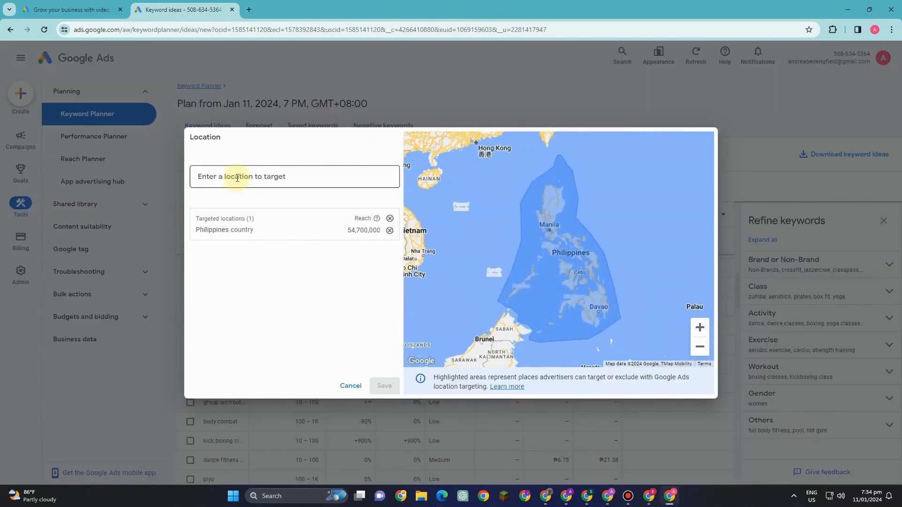
{"action": "type", "text": "united"}
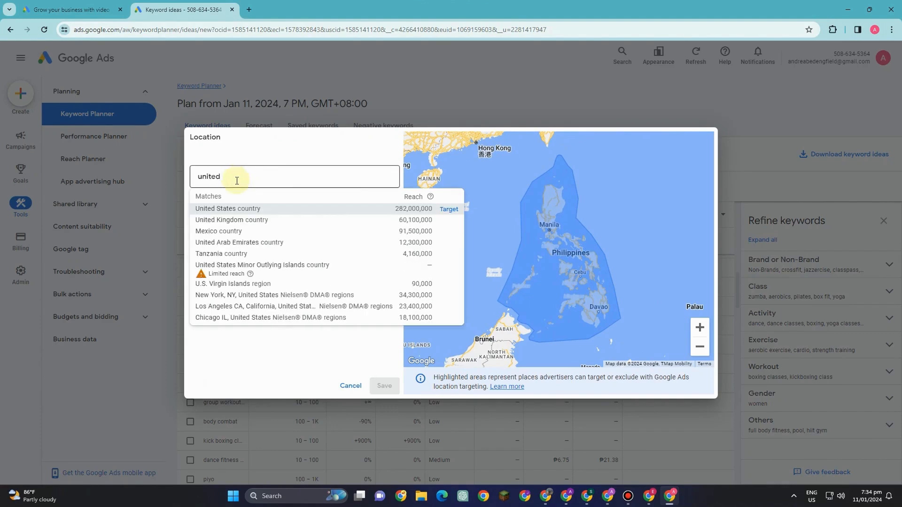
{"action": "left_click", "coordinate": [250, 208]}
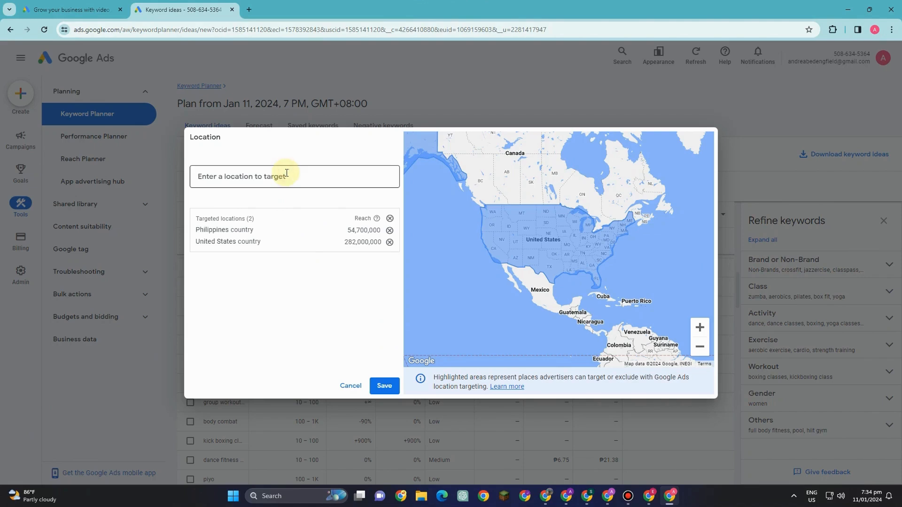
{"action": "type", "text": "u"}
{"action": "key", "text": "BackSpace"}
{"action": "type", "text": "us"}
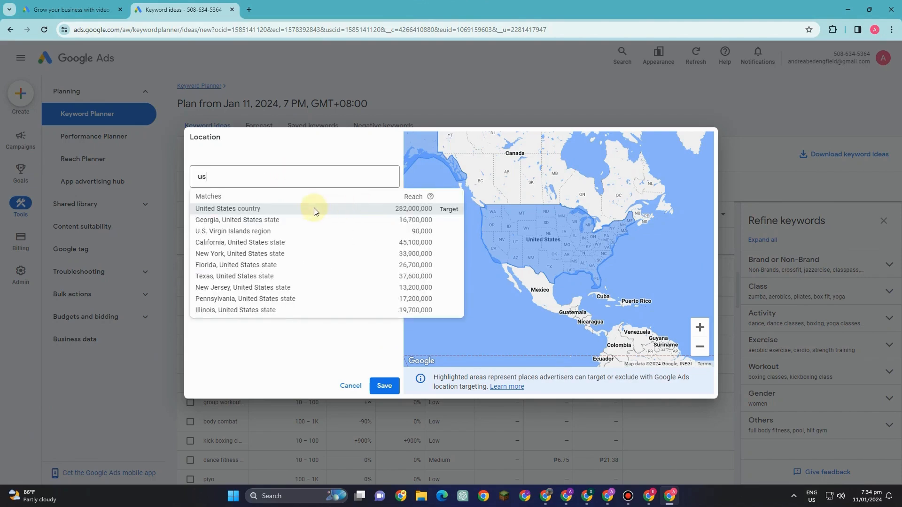
{"action": "left_click", "coordinate": [242, 231]}
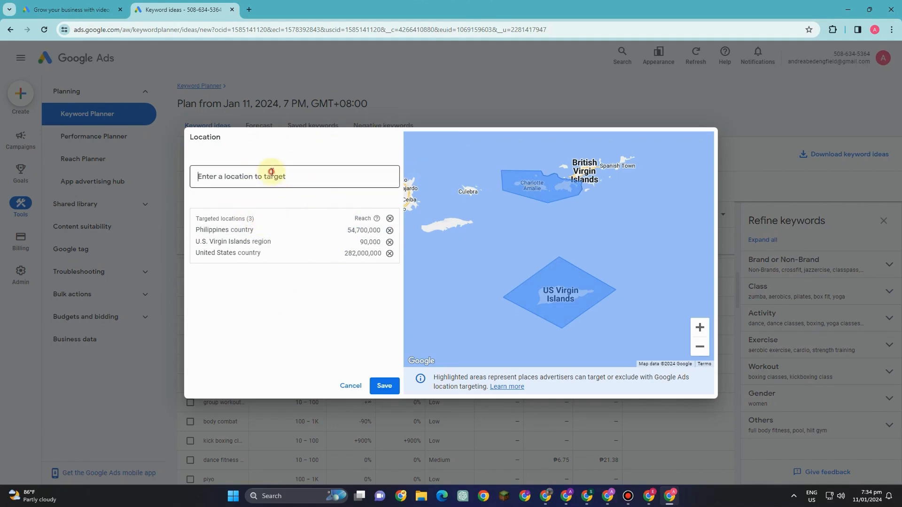
{"action": "type", "text": "o"}
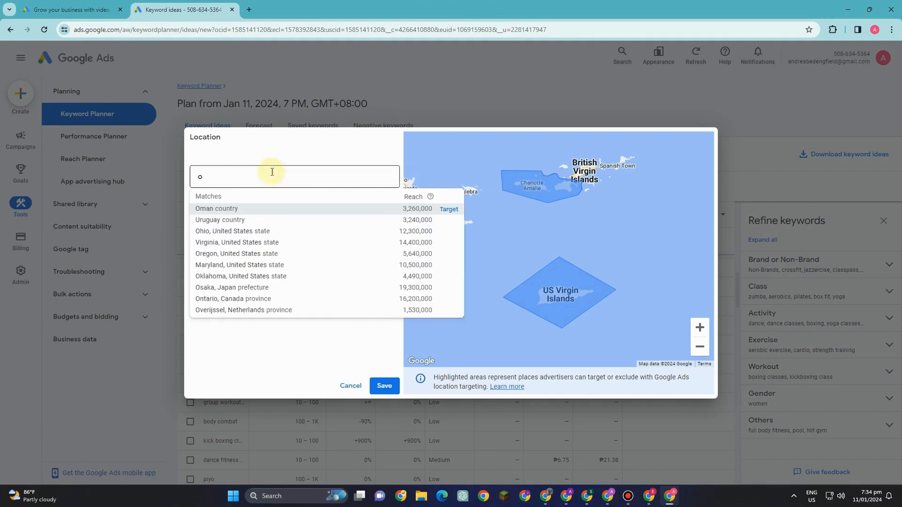
{"action": "left_click", "coordinate": [236, 230]}
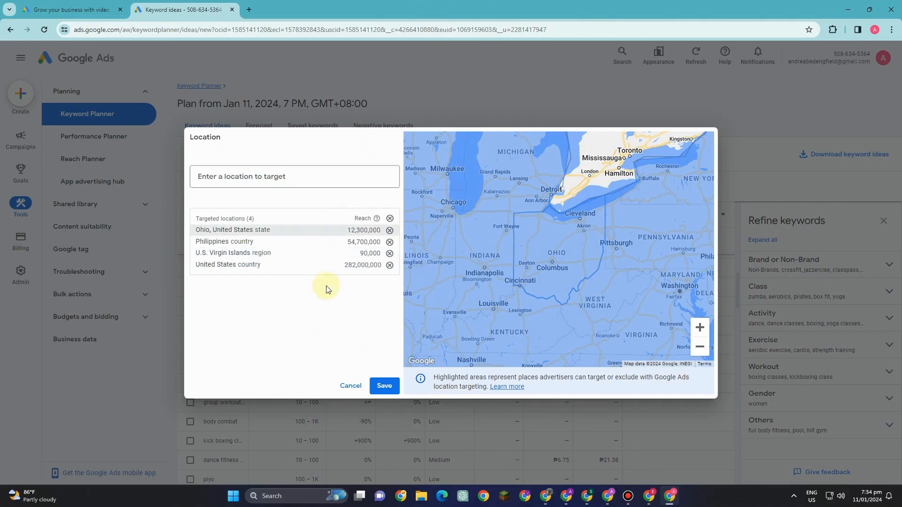
{"action": "left_click", "coordinate": [384, 386]}
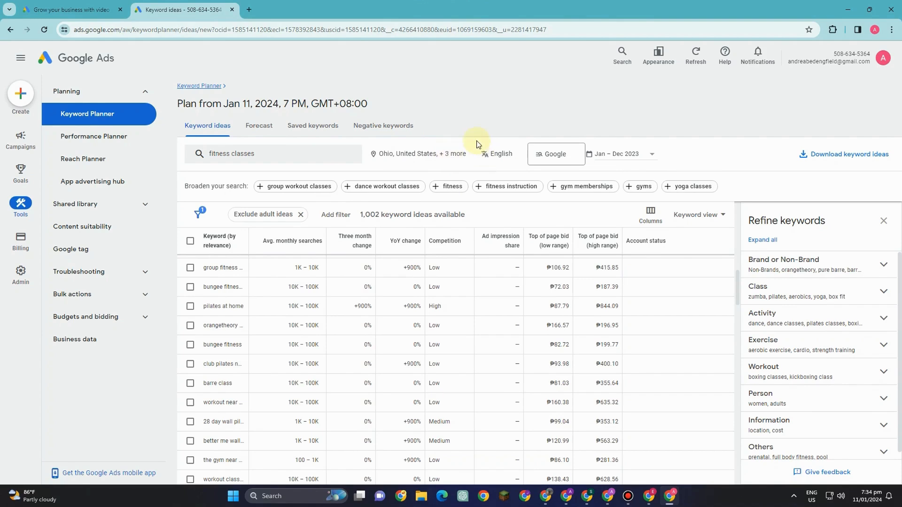
Try the last 24 months and all available date ranges for the keyword data, and return to the last 12 months.
{"action": "left_click", "coordinate": [618, 154]}
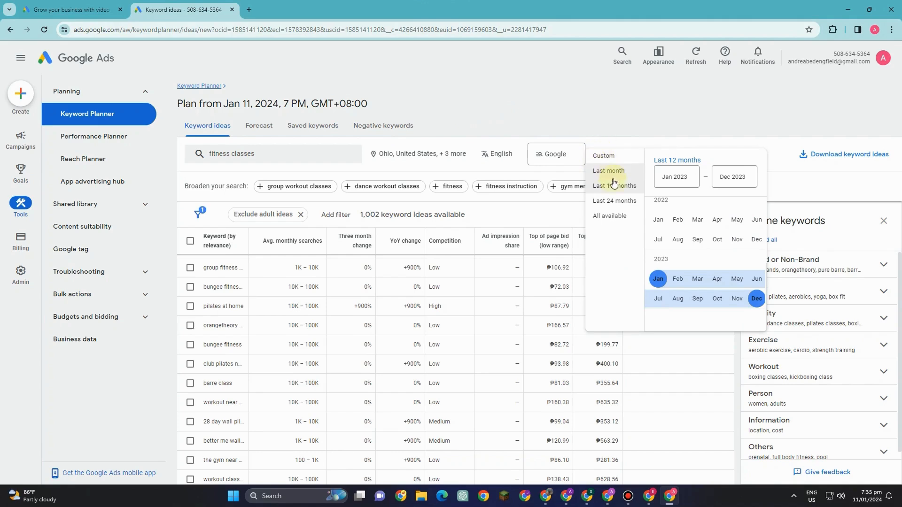
{"action": "left_click", "coordinate": [614, 187]}
{"action": "left_click", "coordinate": [612, 156]}
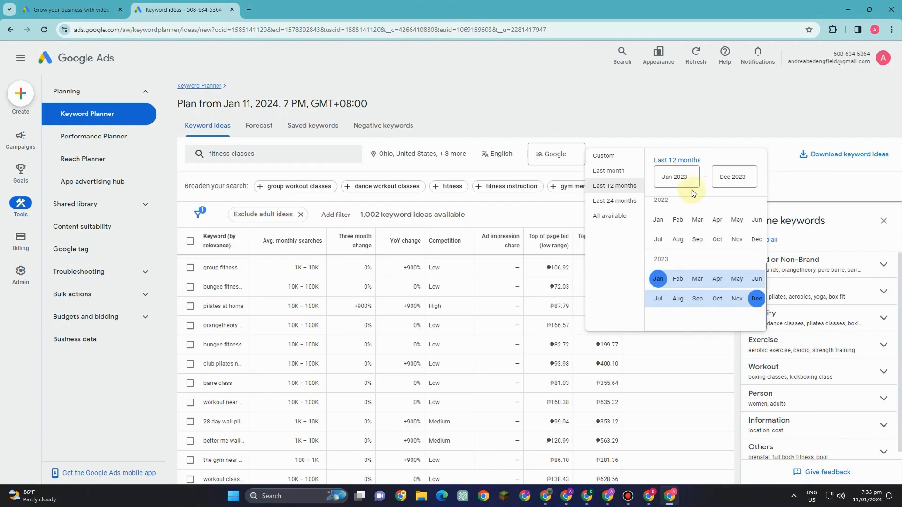
{"action": "left_click", "coordinate": [623, 201]}
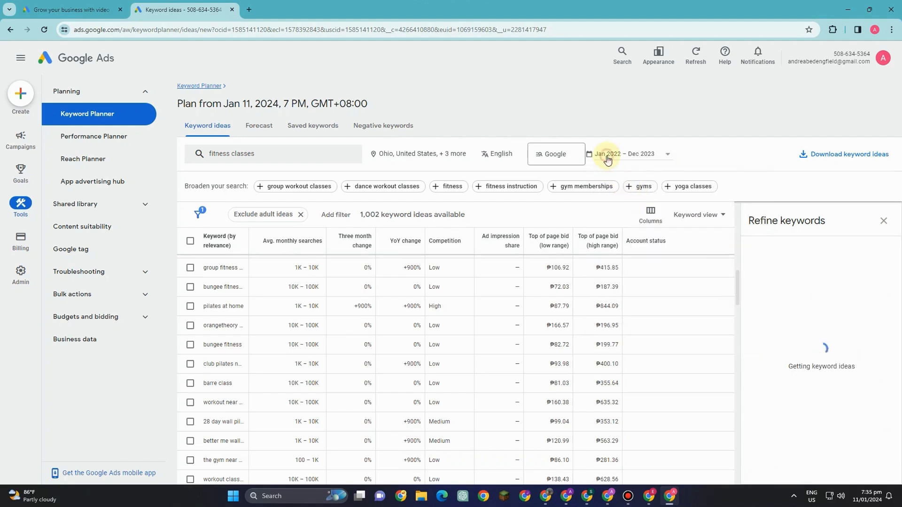
{"action": "left_click", "coordinate": [605, 155]}
{"action": "left_click", "coordinate": [608, 186]}
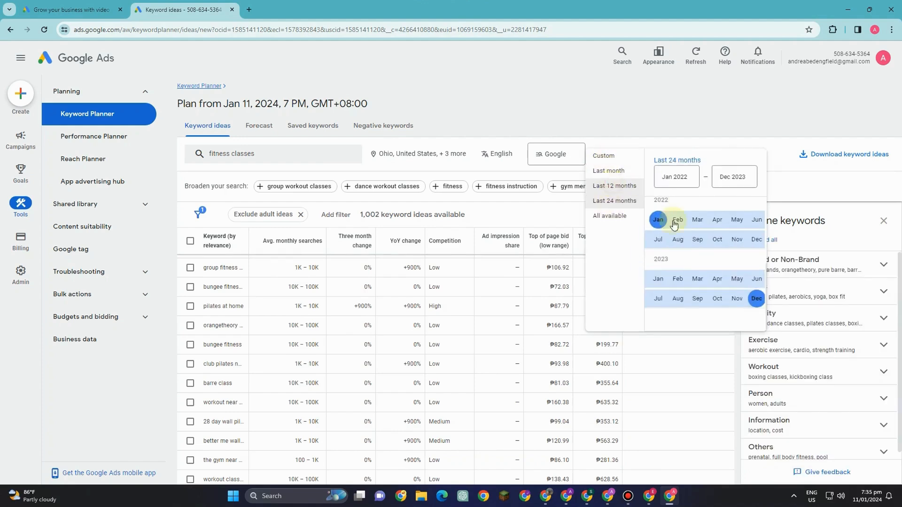
{"action": "left_click", "coordinate": [635, 154]}
{"action": "left_click", "coordinate": [610, 217]}
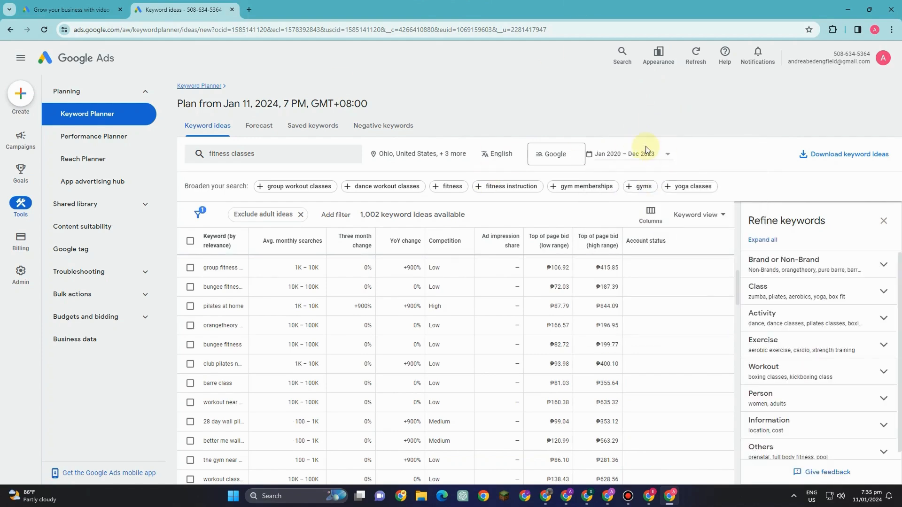
{"action": "left_click", "coordinate": [621, 161]}
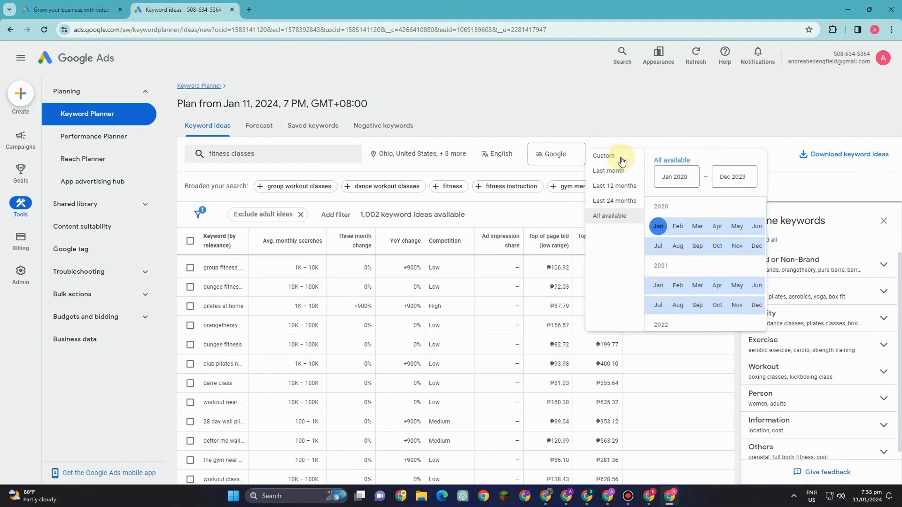
{"action": "left_click", "coordinate": [614, 186]}
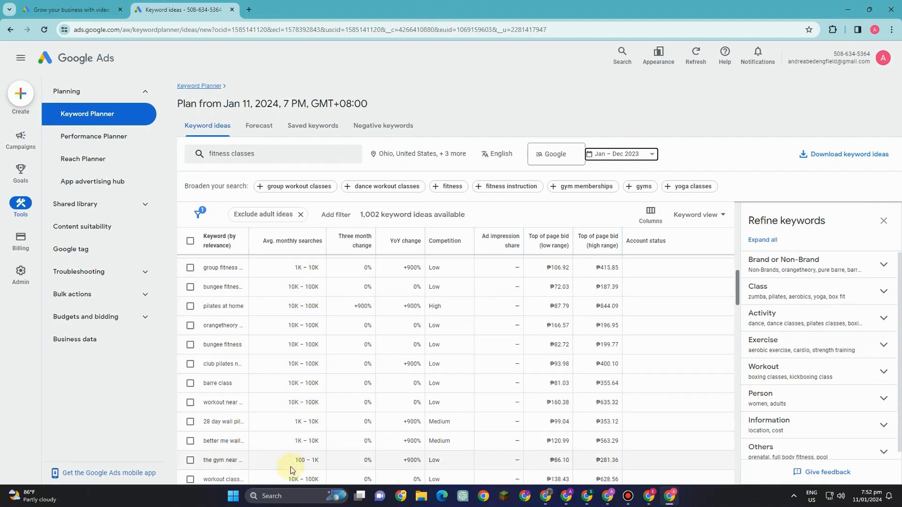
Read the explanations of the three month change and YoY change columns and examine their values in the keyword list.
{"action": "mouse_move", "coordinate": [369, 248]}
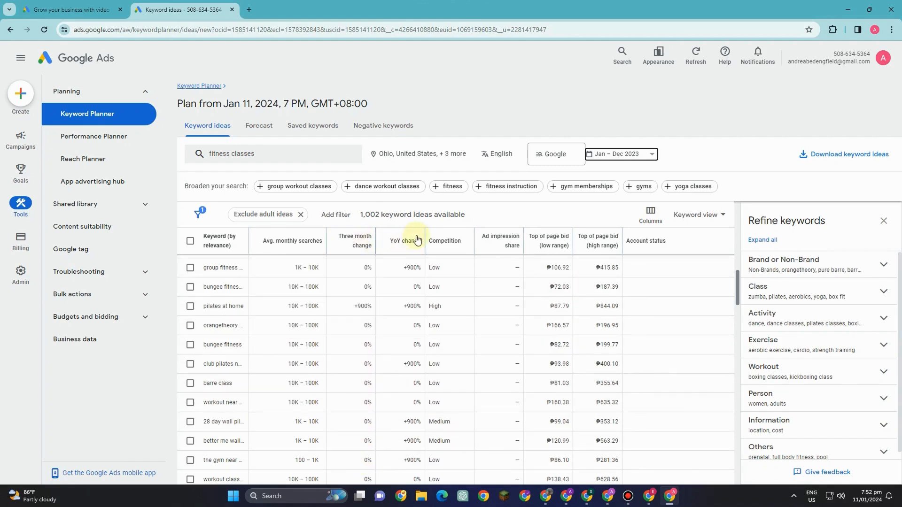
{"action": "mouse_move", "coordinate": [398, 247]}
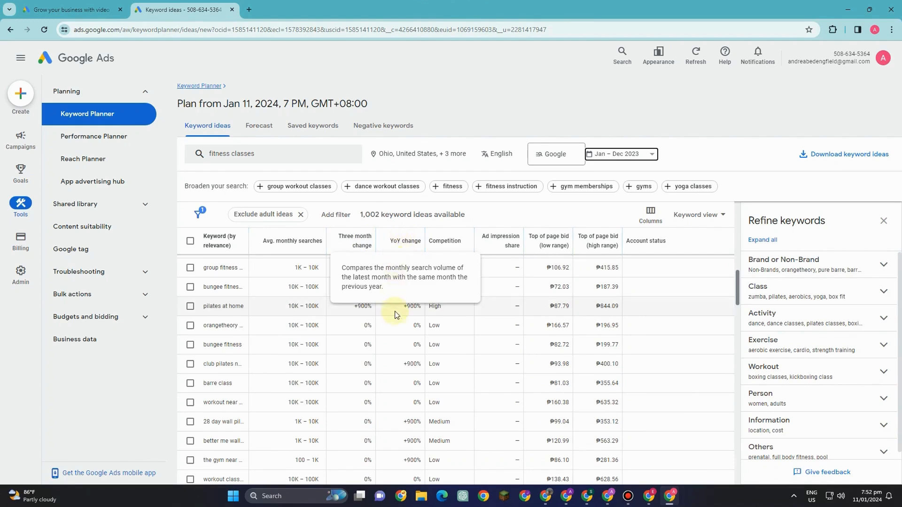
{"action": "scroll", "coordinate": [400, 352], "scroll_direction": "down", "scroll_amount": 5}
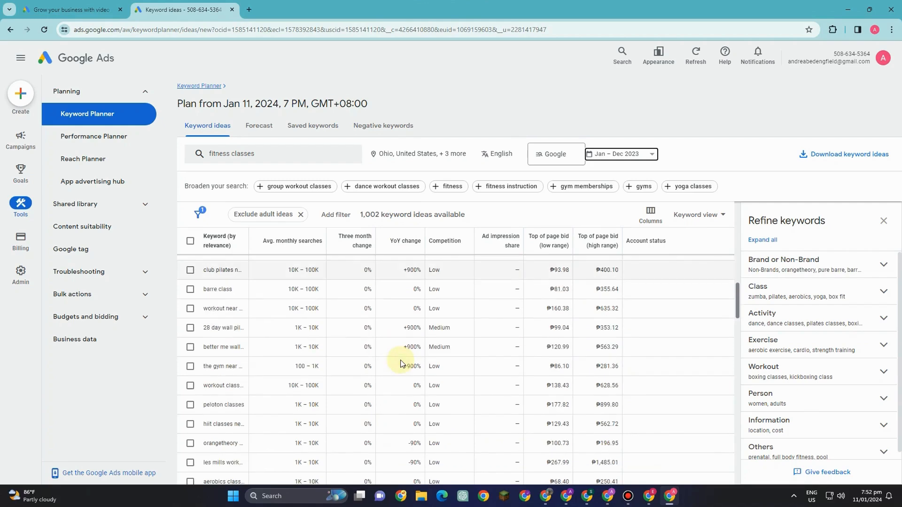
Read the explanations of the competition, ad impression share and top of page bid (low and high range) columns.
{"action": "scroll", "coordinate": [399, 362], "scroll_direction": "down", "scroll_amount": 4}
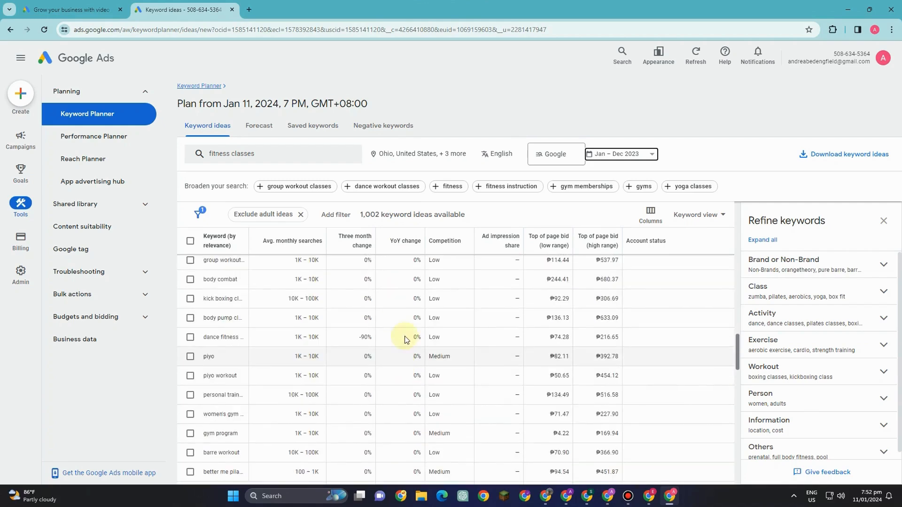
{"action": "mouse_move", "coordinate": [446, 248]}
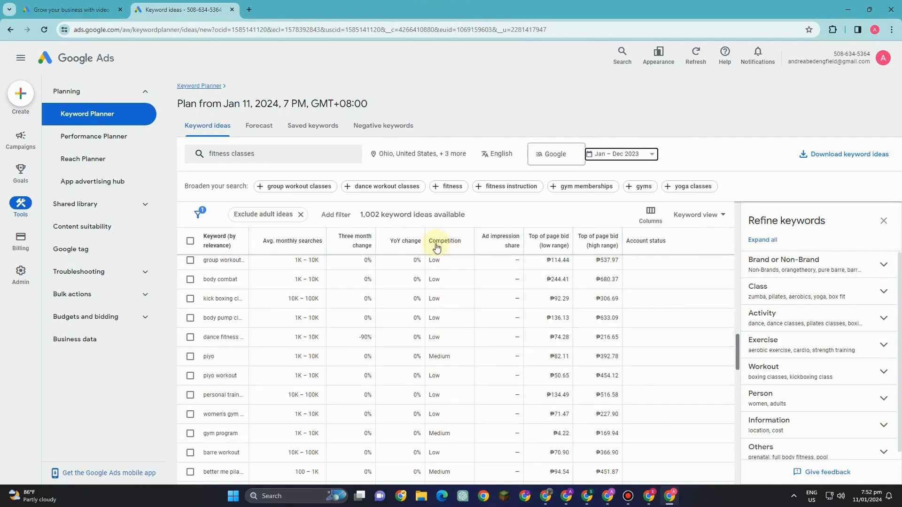
{"action": "mouse_move", "coordinate": [506, 242]}
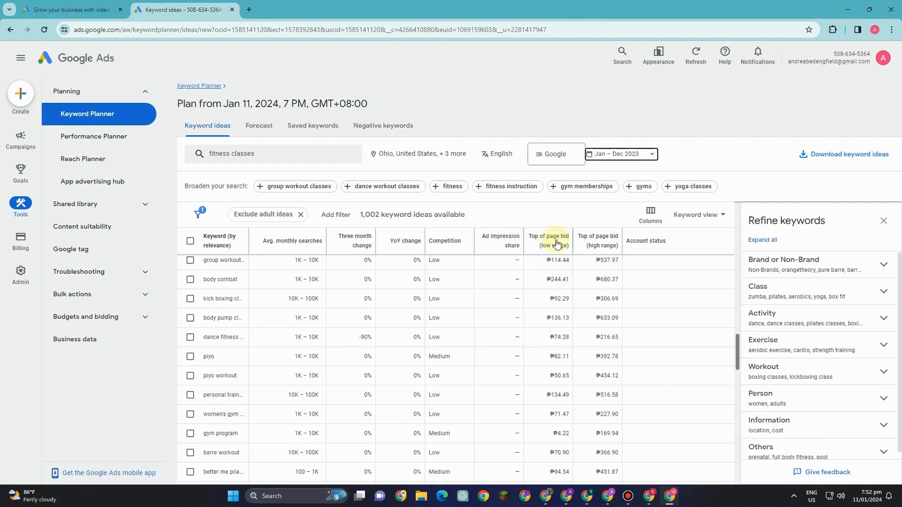
{"action": "mouse_move", "coordinate": [556, 243]}
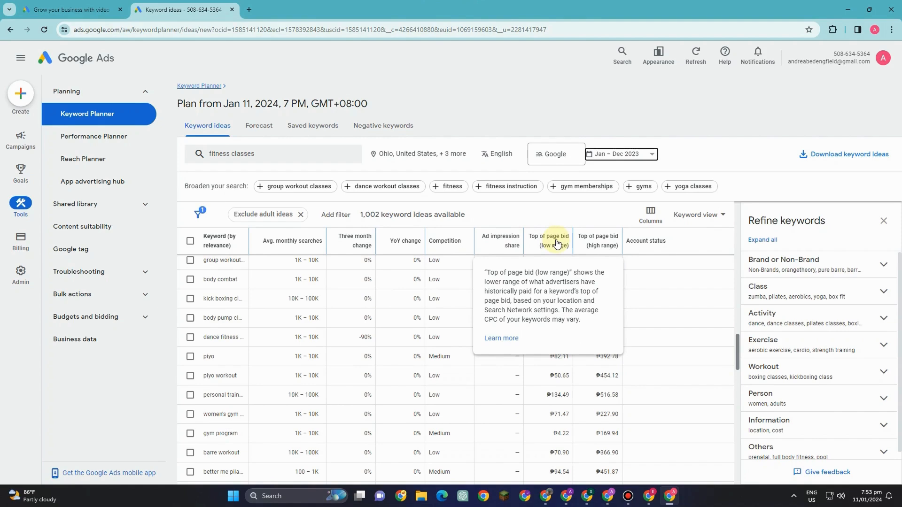
{"action": "mouse_move", "coordinate": [609, 252]}
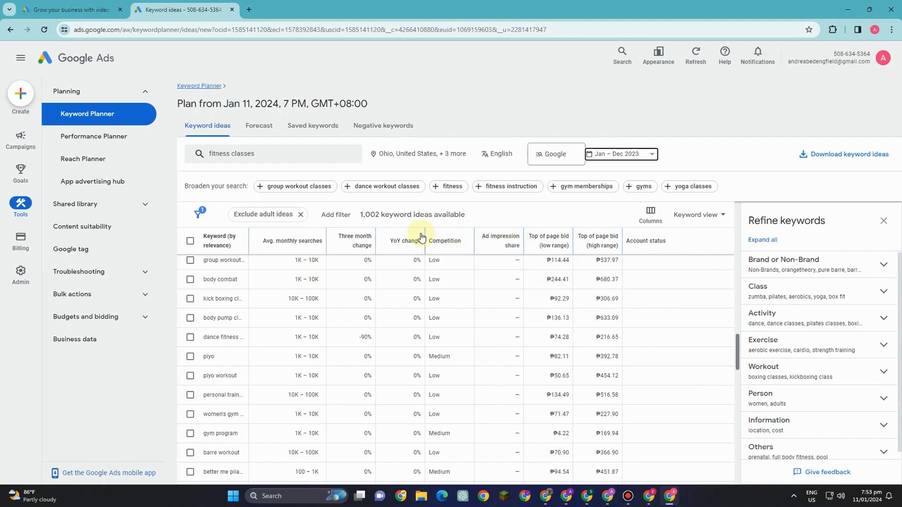
Check the available view options for the keyword list and keep the keyword view.
{"action": "scroll", "coordinate": [423, 320], "scroll_direction": "down", "scroll_amount": 3}
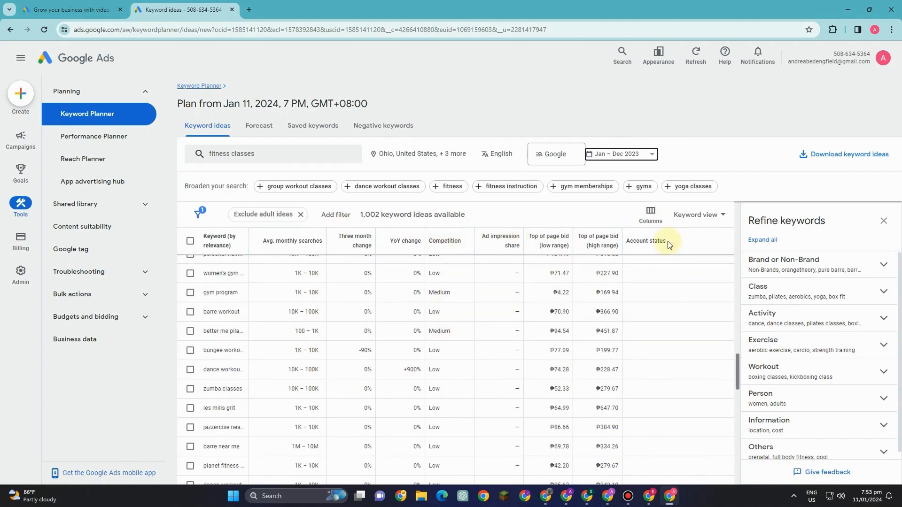
{"action": "scroll", "coordinate": [664, 296], "scroll_direction": "down", "scroll_amount": 1}
{"action": "left_click", "coordinate": [709, 216]}
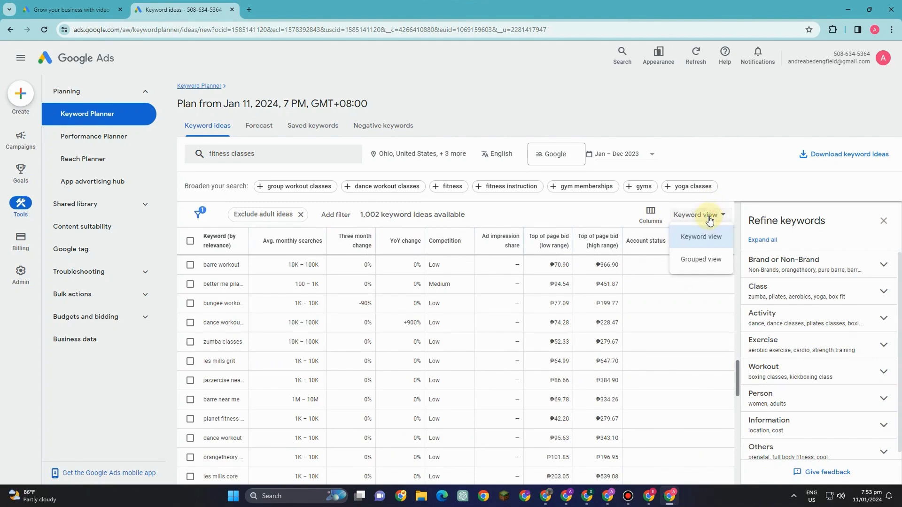
{"action": "left_click", "coordinate": [707, 215]}
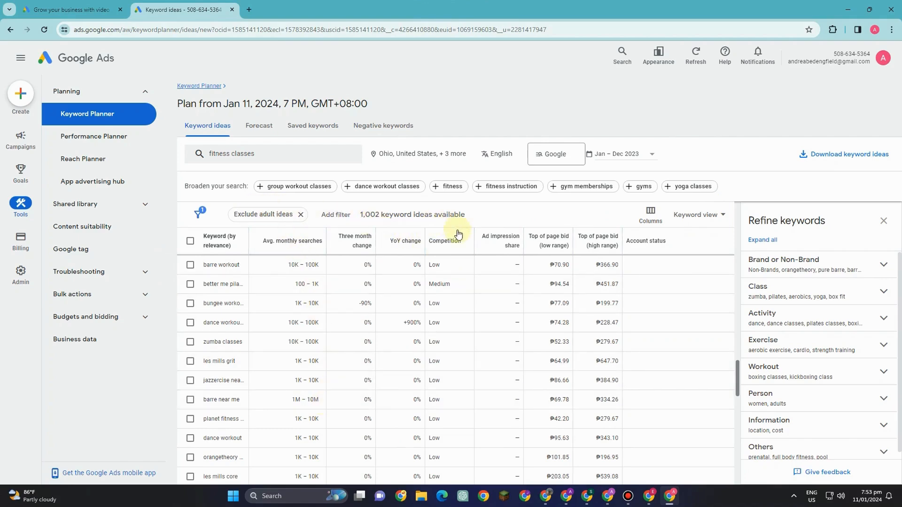
Examine the average monthly searches and competition of the remaining keyword ideas through to the end of the first page.
{"action": "scroll", "coordinate": [463, 336], "scroll_direction": "down", "scroll_amount": 4}
{"action": "scroll", "coordinate": [463, 341], "scroll_direction": "down", "scroll_amount": 5}
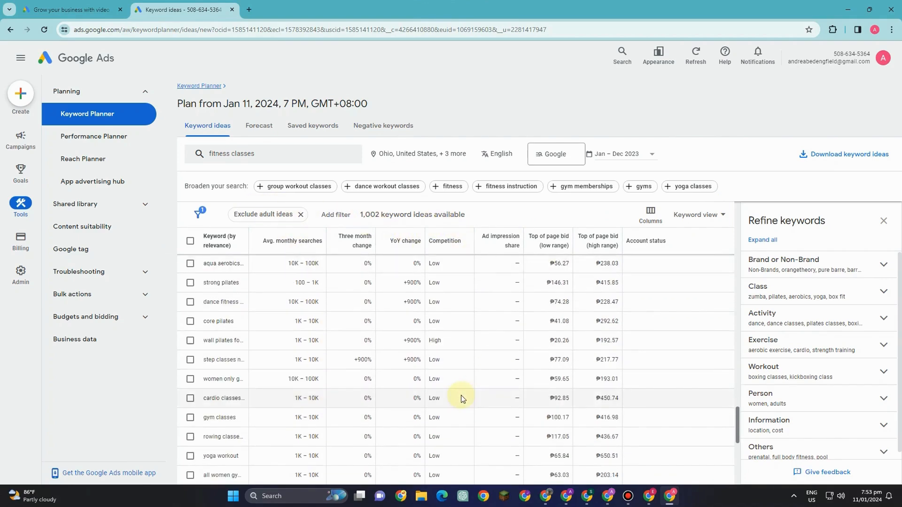
{"action": "scroll", "coordinate": [463, 399], "scroll_direction": "up", "scroll_amount": 5}
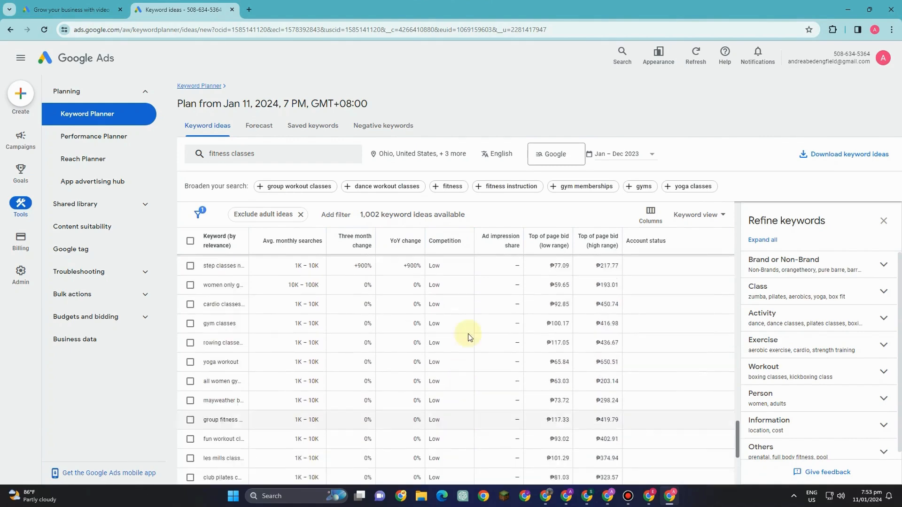
{"action": "left_click", "coordinate": [289, 242]}
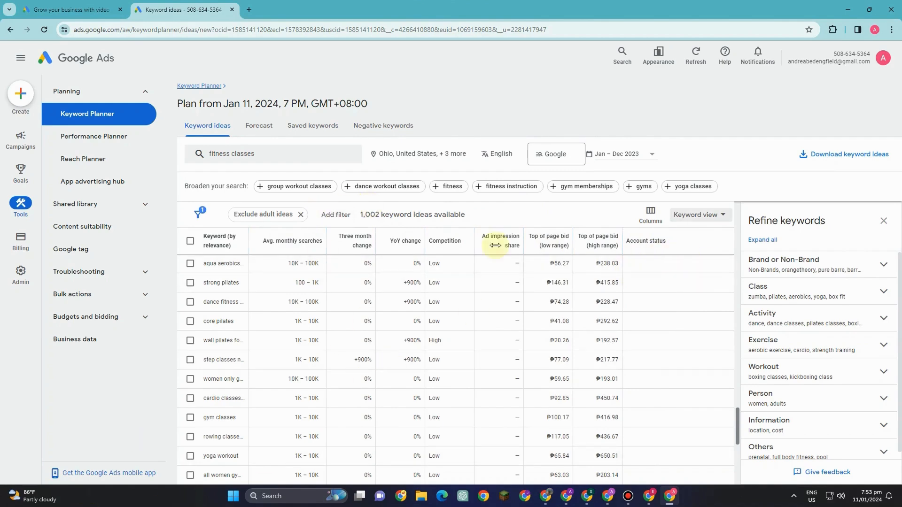
{"action": "scroll", "coordinate": [272, 347], "scroll_direction": "down", "scroll_amount": 5}
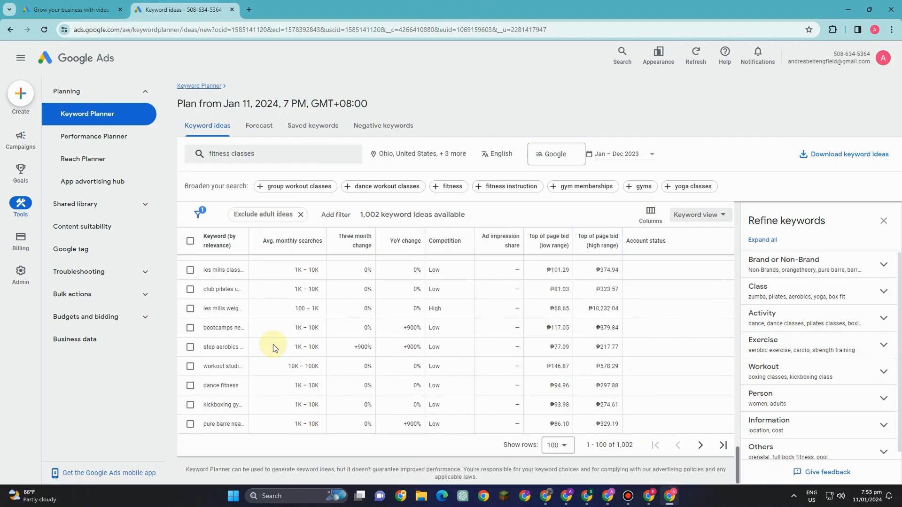
{"action": "scroll", "coordinate": [273, 347], "scroll_direction": "up", "scroll_amount": 4}
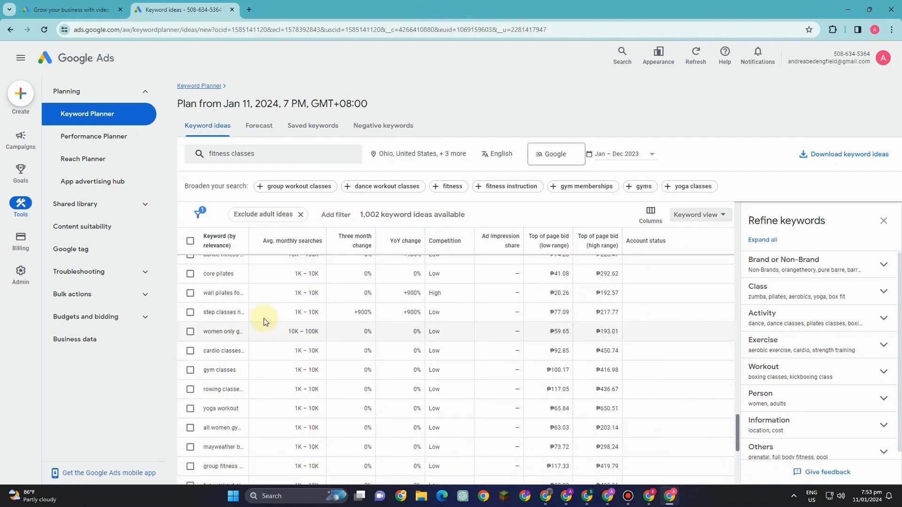
{"action": "scroll", "coordinate": [273, 338], "scroll_direction": "down", "scroll_amount": 1}
{"action": "scroll", "coordinate": [303, 326], "scroll_direction": "down", "scroll_amount": 4}
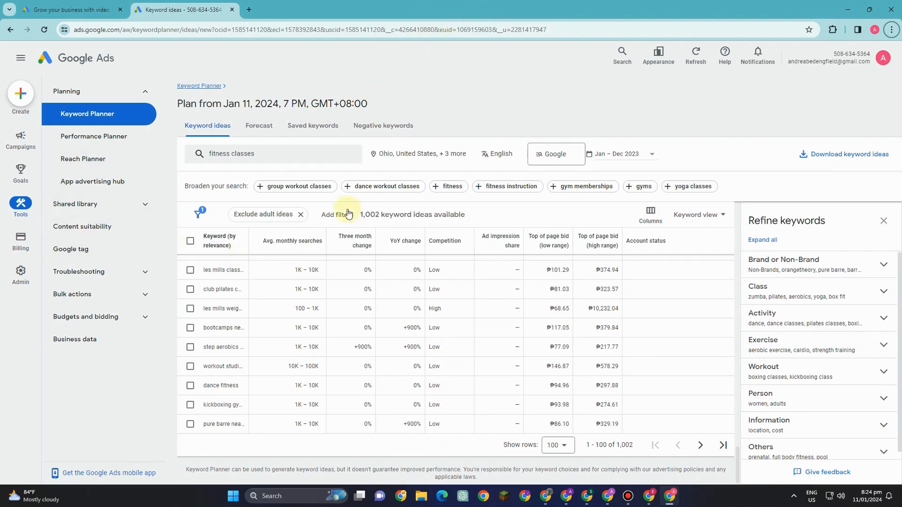
Add a text-match keyword filter with the condition "does not contain" and the value "When, Where Yes No However Whenever".
{"action": "mouse_move", "coordinate": [30, 237]}
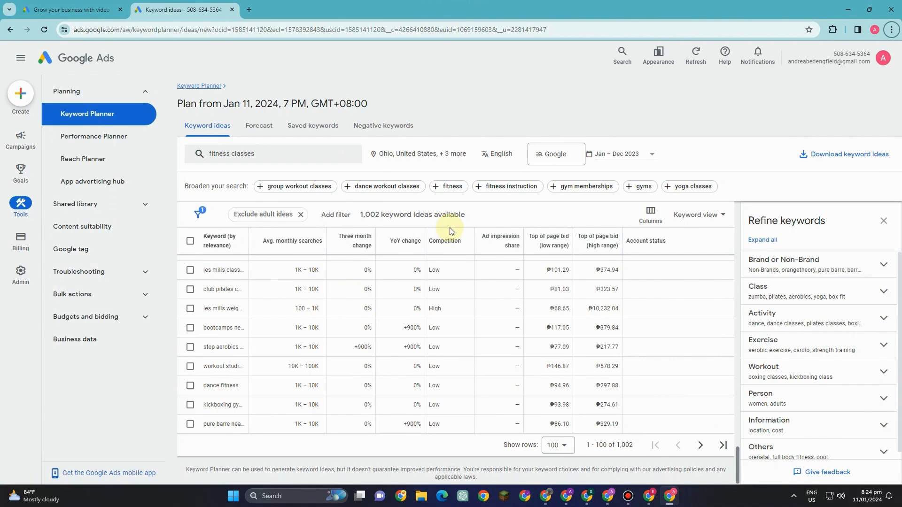
{"action": "left_click", "coordinate": [340, 215]}
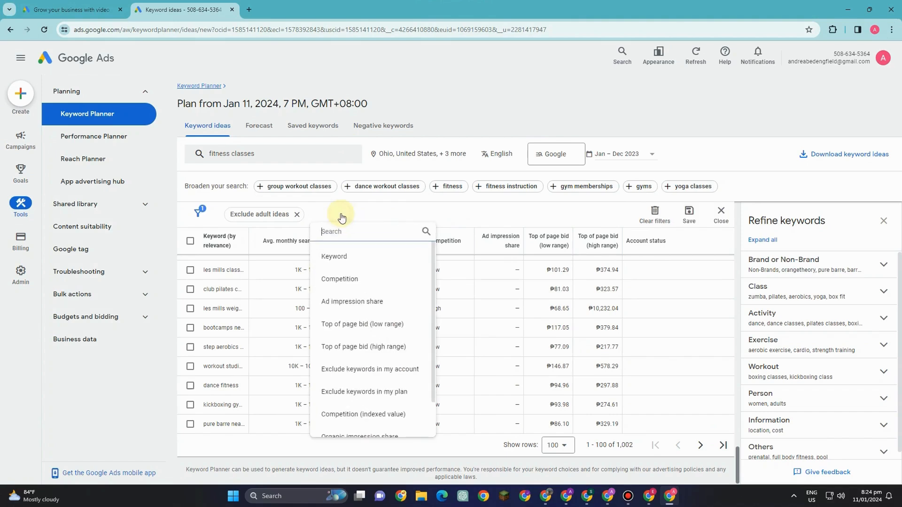
{"action": "left_click", "coordinate": [343, 258]}
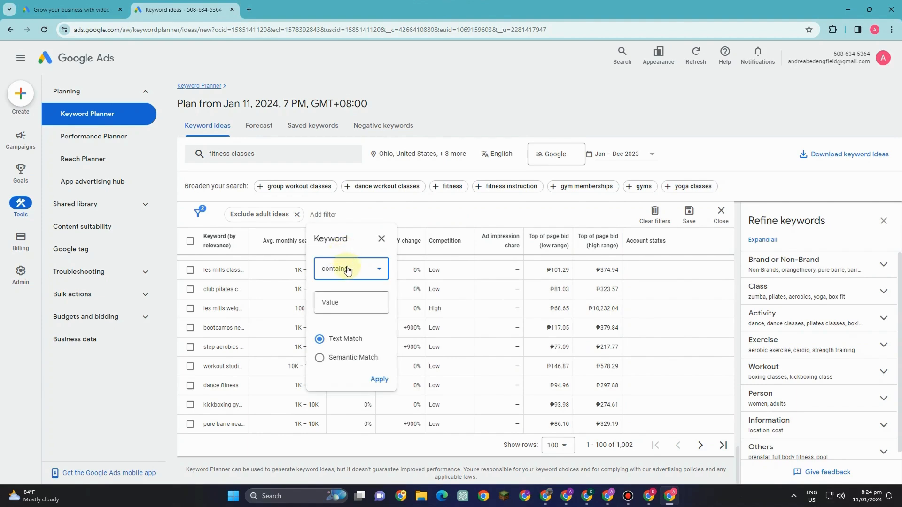
{"action": "left_click", "coordinate": [347, 270]}
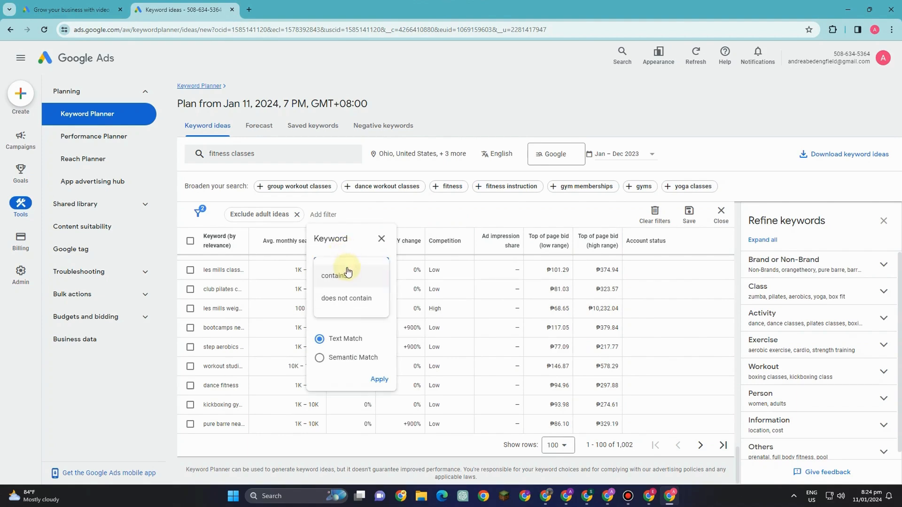
{"action": "left_click", "coordinate": [341, 299]}
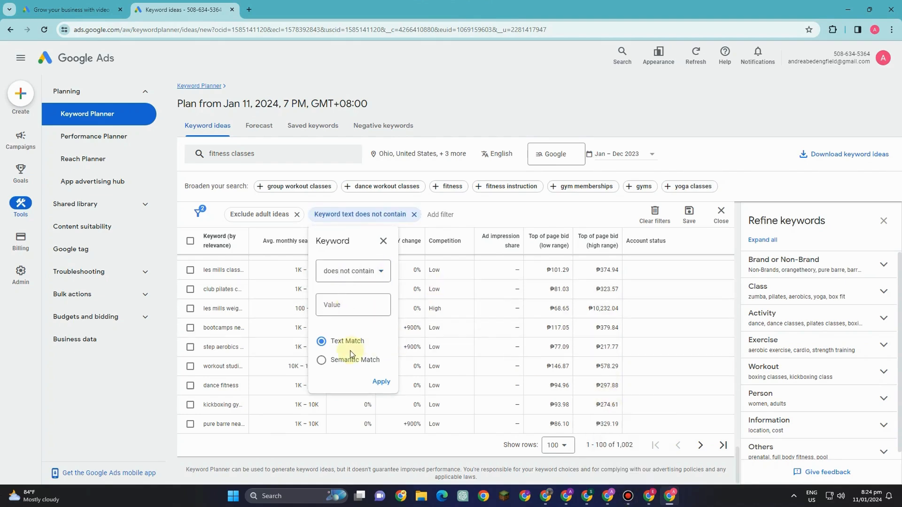
{"action": "left_click", "coordinate": [340, 303]}
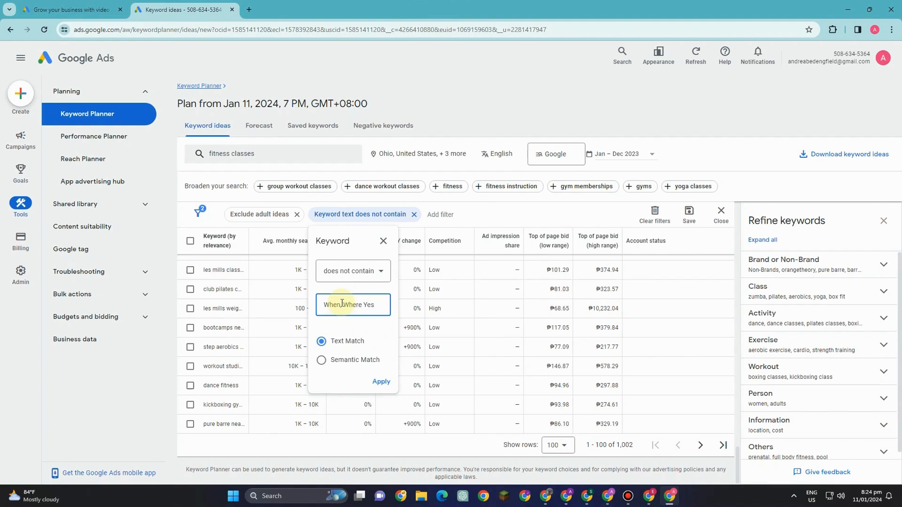
{"action": "type", "text": "o However"}
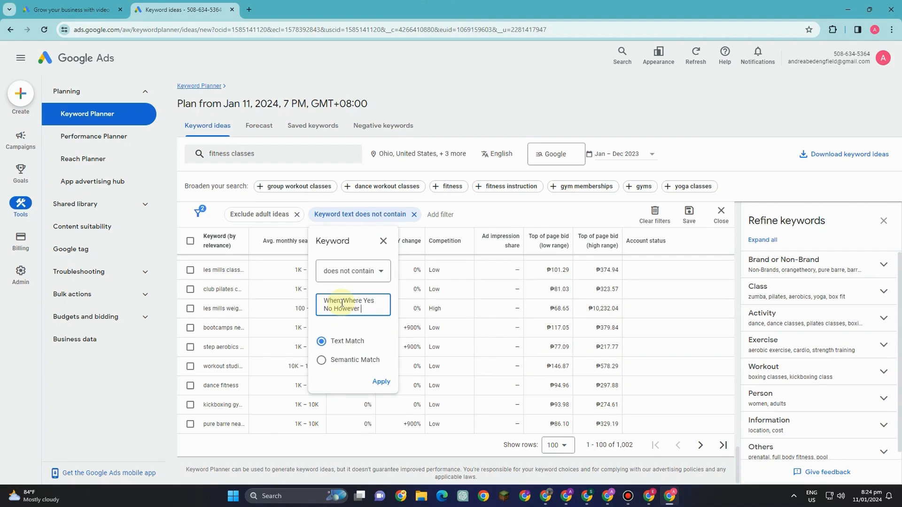
{"action": "type", "text": " Whenever"}
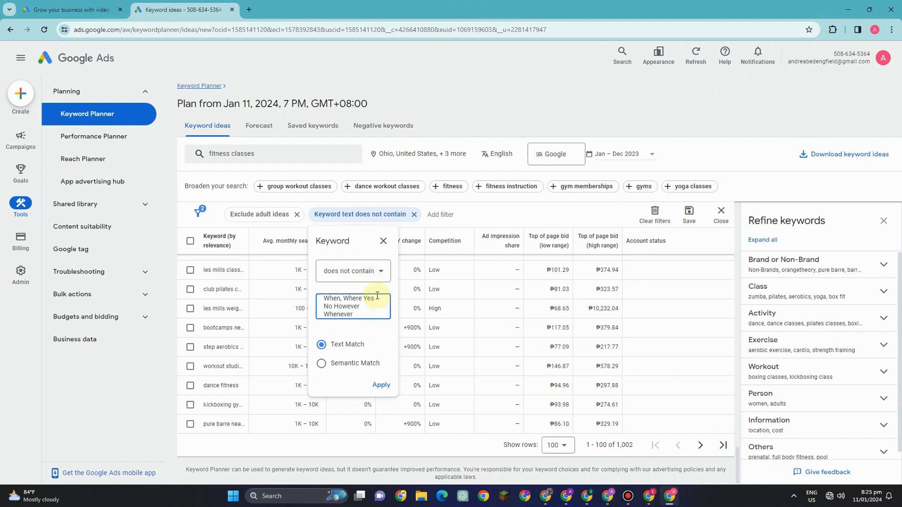
{"action": "left_click", "coordinate": [381, 385]}
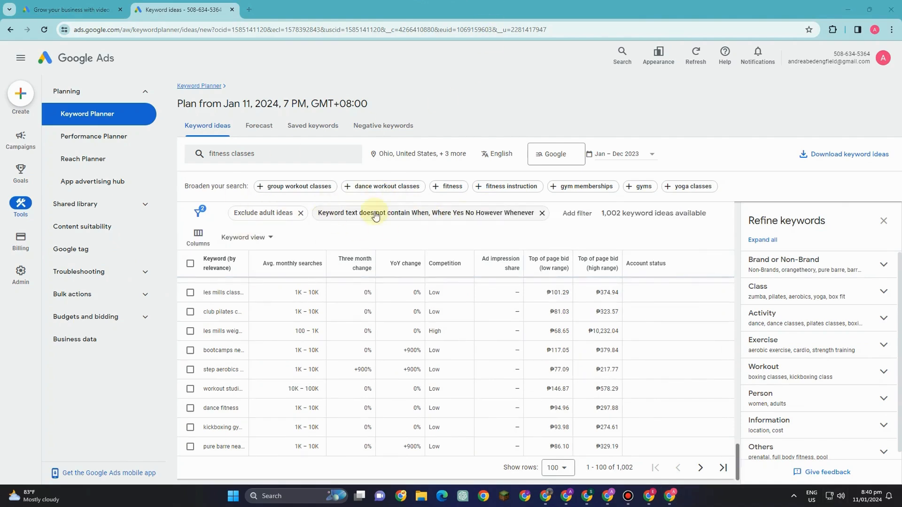
{"action": "left_click", "coordinate": [577, 213]}
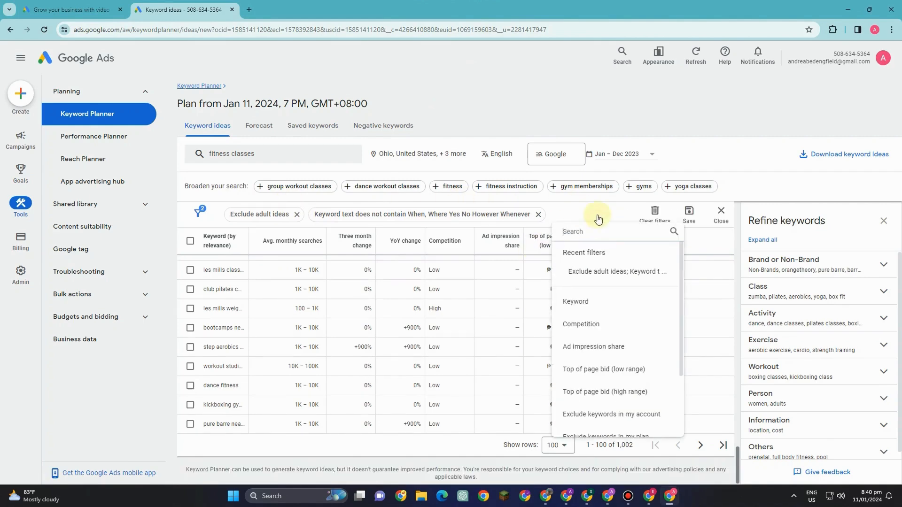
{"action": "left_click", "coordinate": [587, 310]}
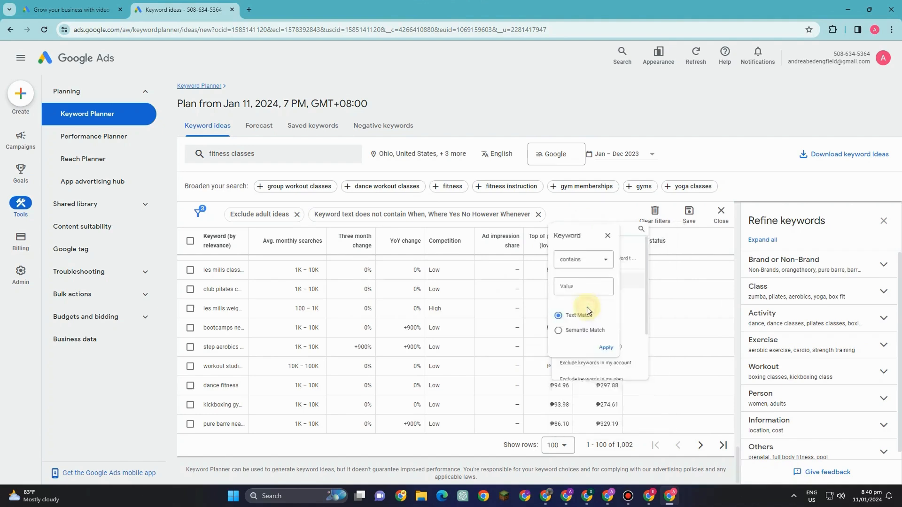
{"action": "left_click", "coordinate": [592, 273]}
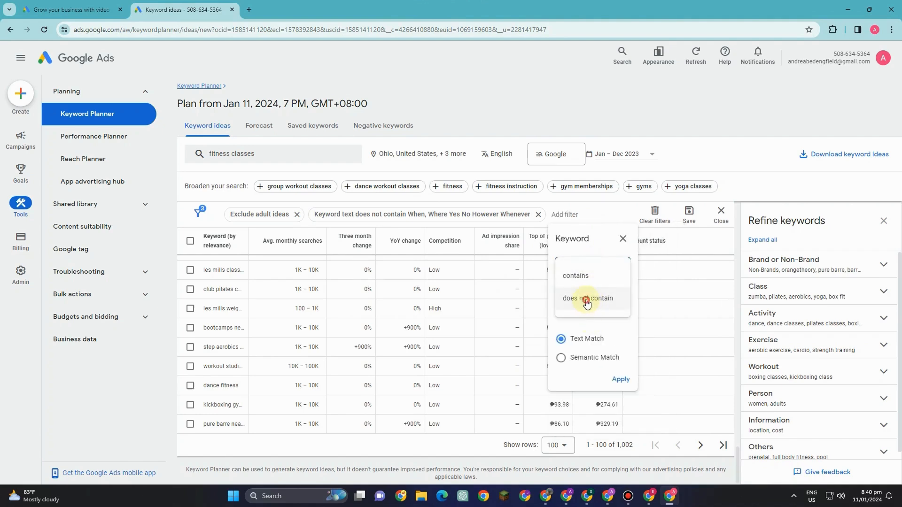
{"action": "left_click", "coordinate": [585, 298]}
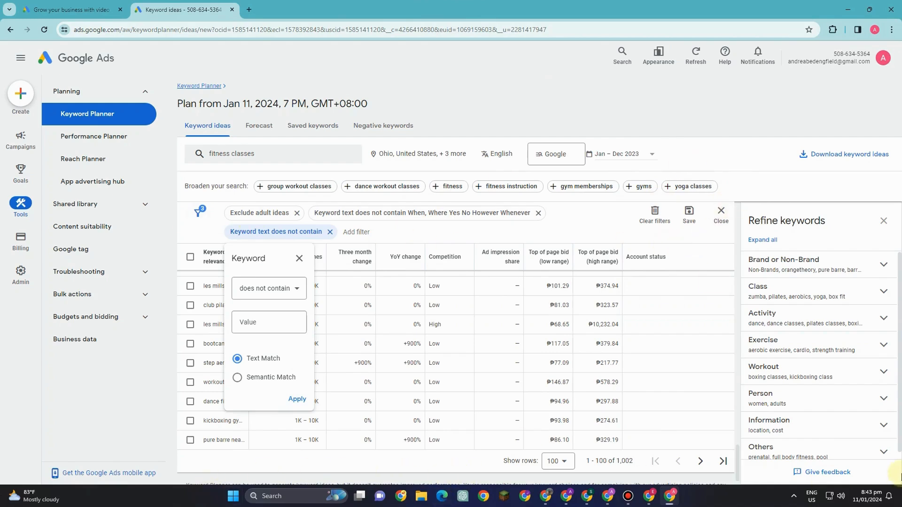
{"action": "left_click", "coordinate": [826, 192]}
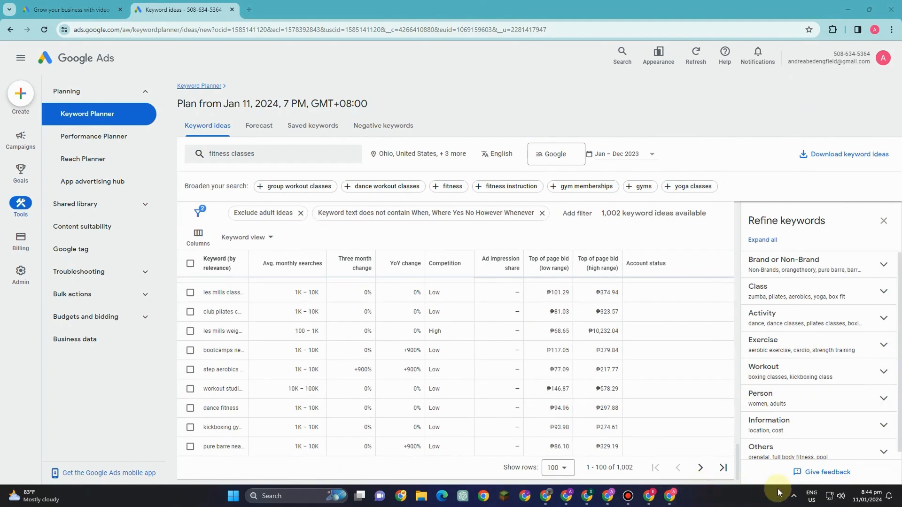
Reduce the browser page zoom to 90%.
{"action": "left_click", "coordinate": [888, 32]}
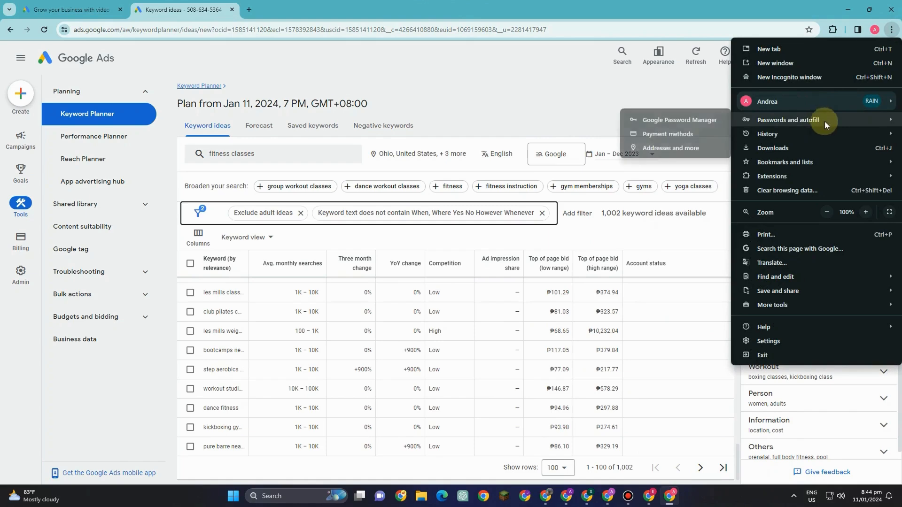
{"action": "left_click", "coordinate": [821, 215]}
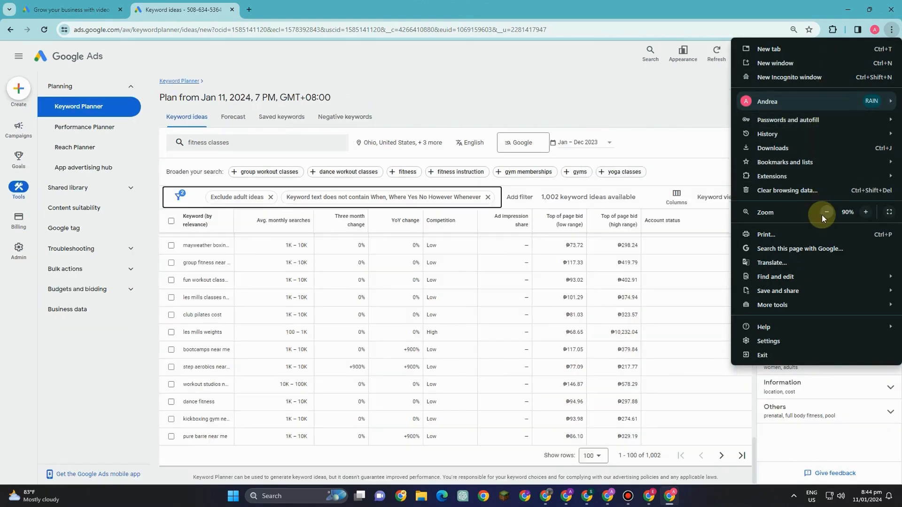
{"action": "left_click", "coordinate": [577, 90]}
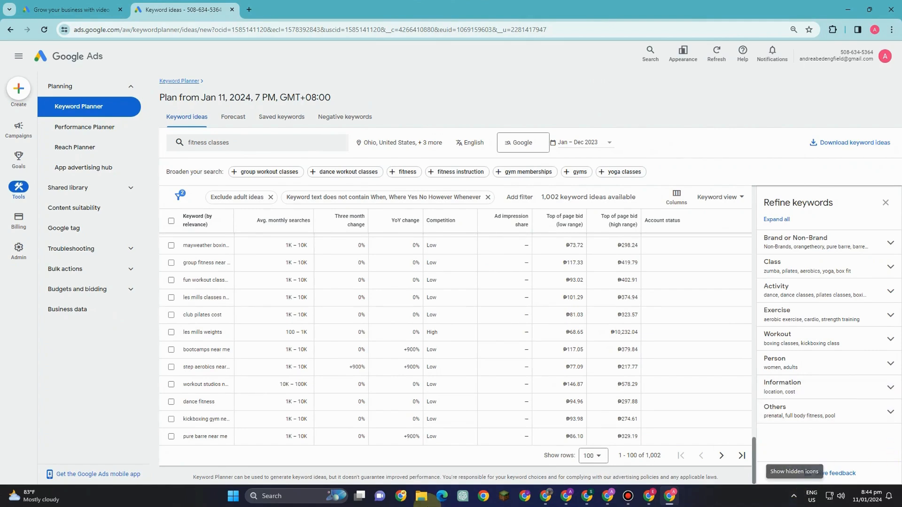
Exclude the "pure barre" workout brand under Brand or Non-Brand in the keyword refinements and review the other listed brands.
{"action": "left_click", "coordinate": [829, 251]}
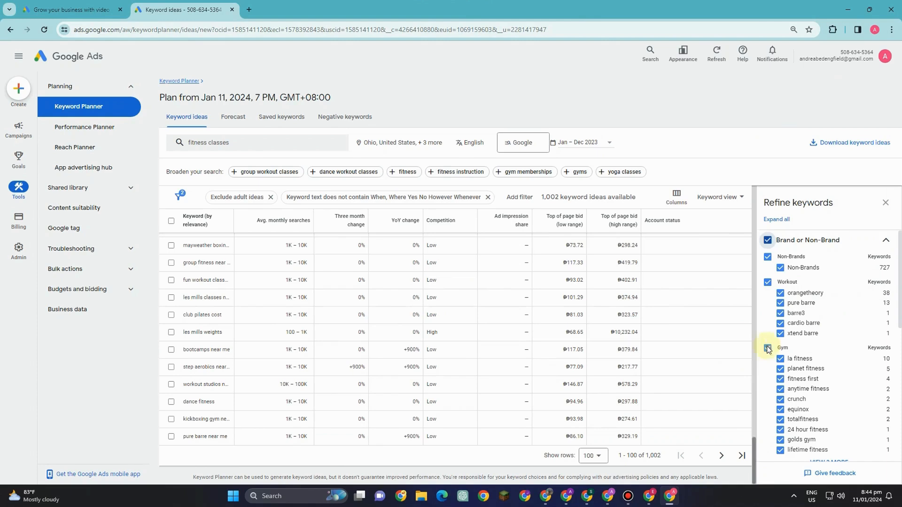
{"action": "left_click", "coordinate": [780, 302]}
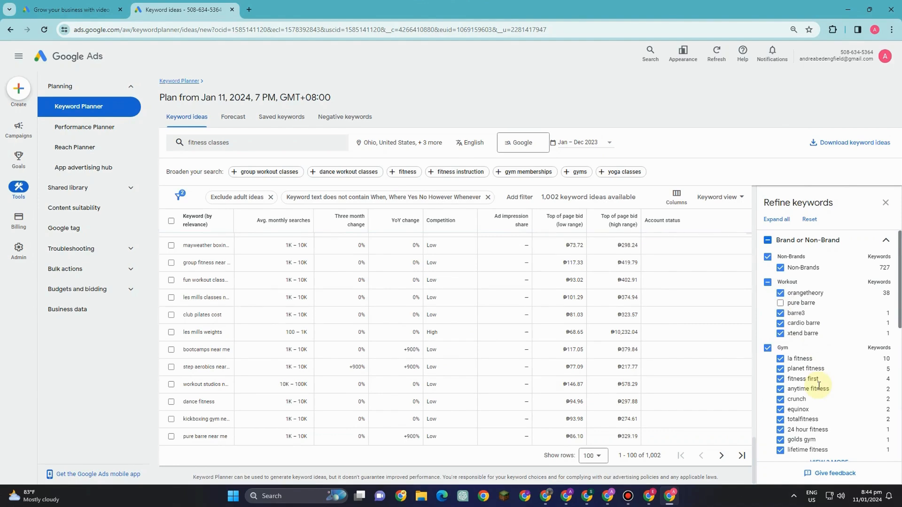
{"action": "scroll", "coordinate": [818, 383], "scroll_direction": "down", "scroll_amount": 2}
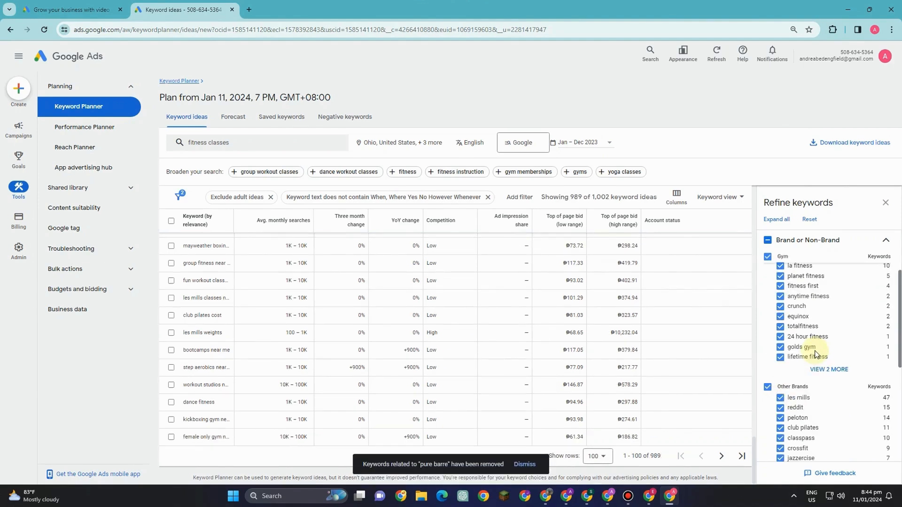
{"action": "scroll", "coordinate": [815, 346], "scroll_direction": "up", "scroll_amount": 1}
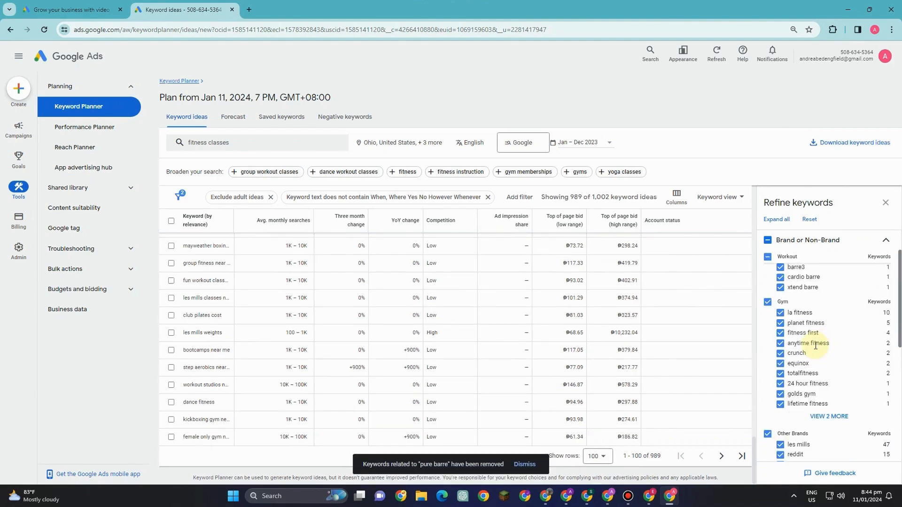
Exclude the gym brands "crunch", "golds gym" and "snap fitness" under Brand or Non-Brand, revealing the rest of the Gym list.
{"action": "left_click", "coordinate": [780, 355]}
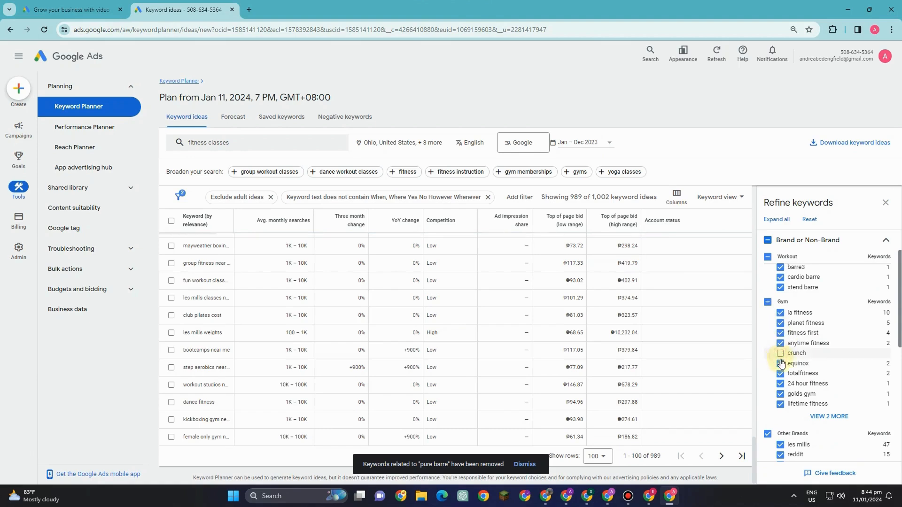
{"action": "left_click", "coordinate": [779, 398]}
{"action": "scroll", "coordinate": [824, 348], "scroll_direction": "down", "scroll_amount": 2}
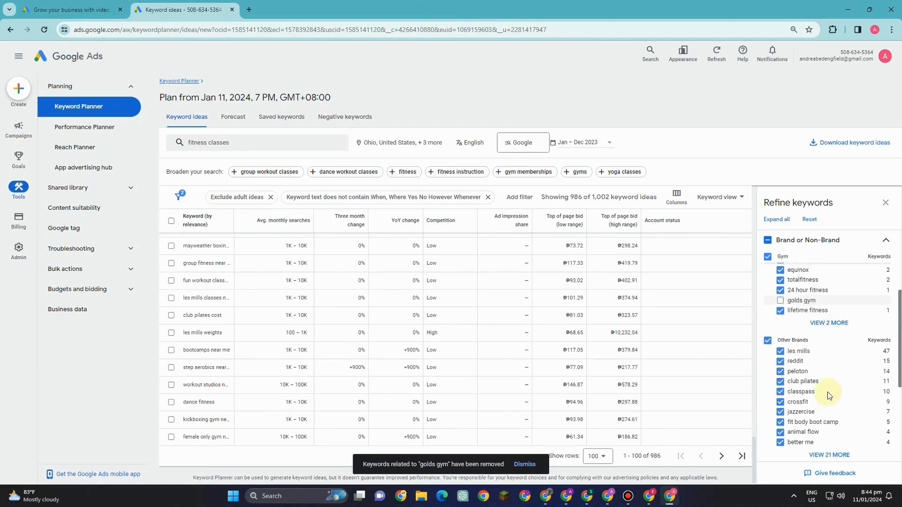
{"action": "left_click", "coordinate": [822, 324]}
{"action": "left_click", "coordinate": [780, 331]}
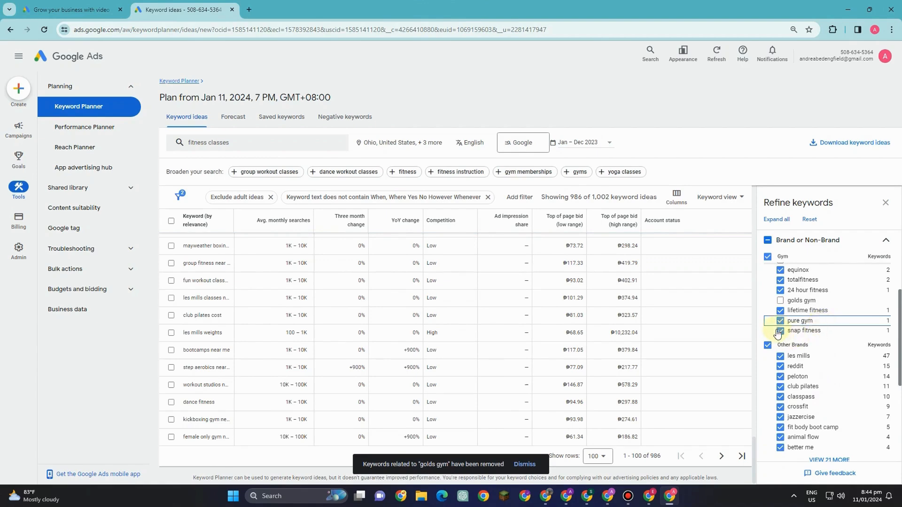
{"action": "scroll", "coordinate": [780, 332], "scroll_direction": "down", "scroll_amount": 1}
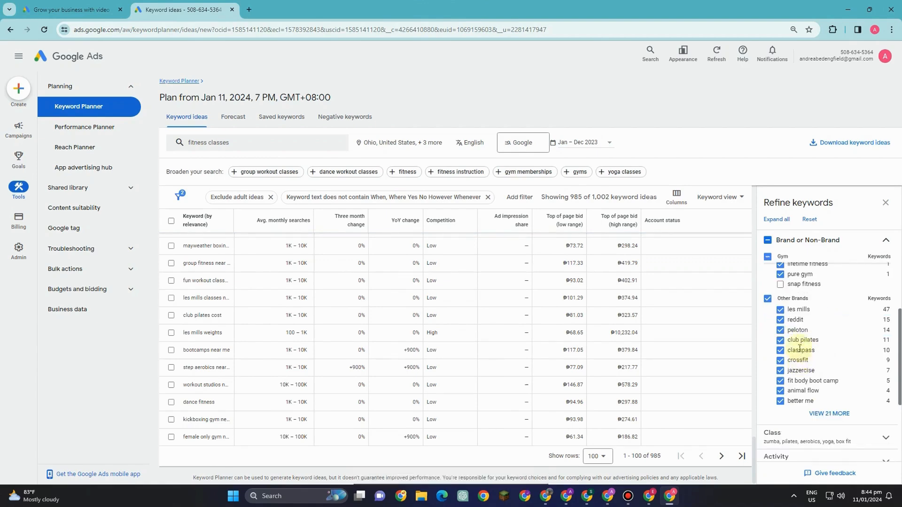
Exclude "peloton" and "crossfit" under Other Brands in the keyword refinements.
{"action": "left_click", "coordinate": [779, 330]}
{"action": "left_click", "coordinate": [780, 361]}
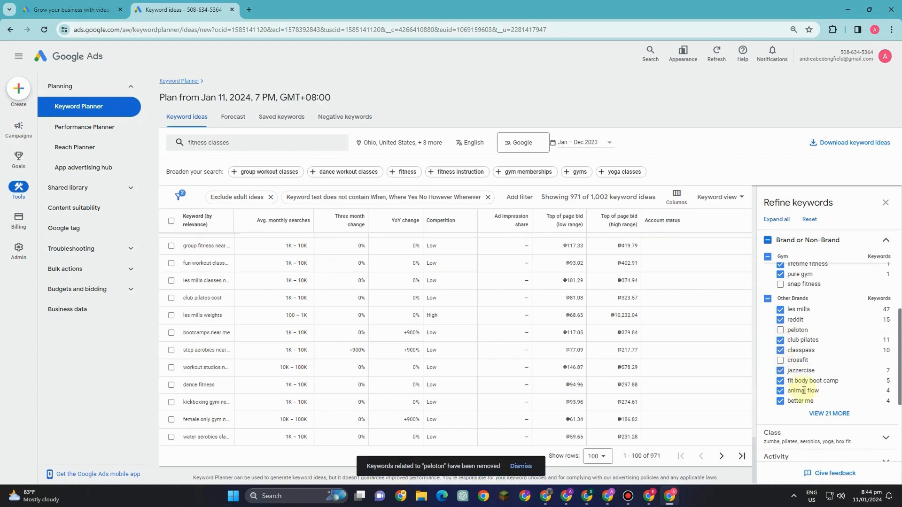
{"action": "scroll", "coordinate": [808, 396], "scroll_direction": "down", "scroll_amount": 2}
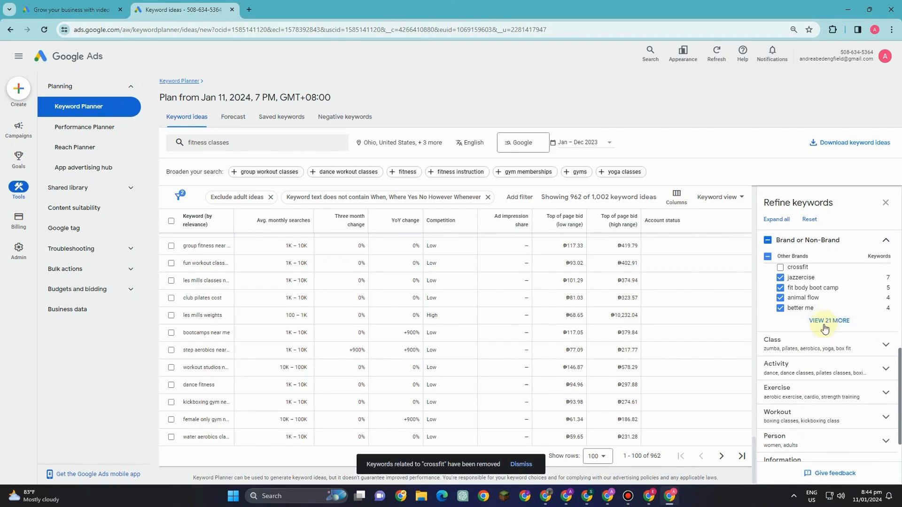
Expand the Class refinements and exclude "pilates", "yoga" and "hiit".
{"action": "left_click", "coordinate": [816, 341]}
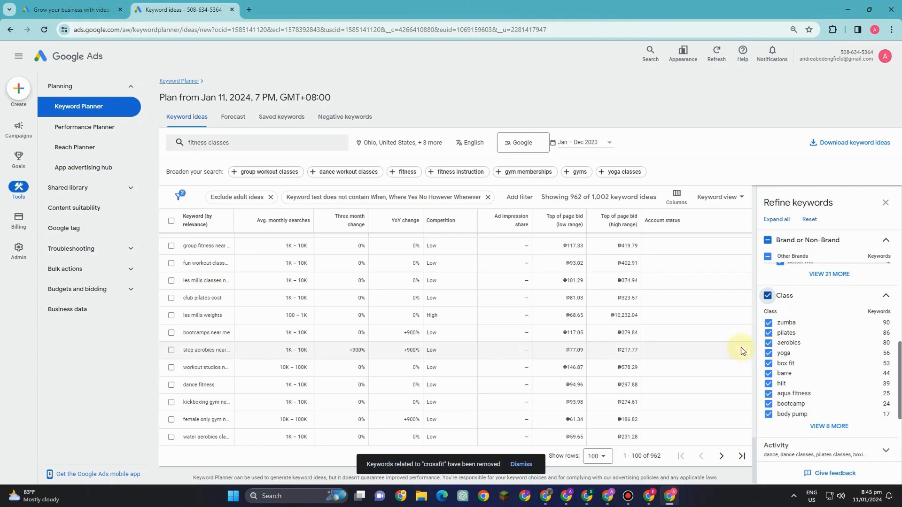
{"action": "left_click", "coordinate": [767, 334]}
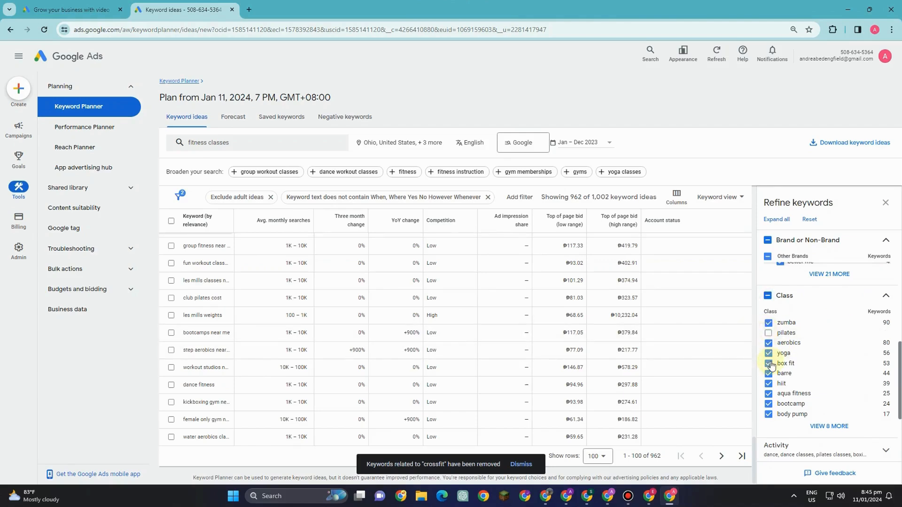
{"action": "left_click", "coordinate": [769, 354]}
{"action": "left_click", "coordinate": [768, 384]}
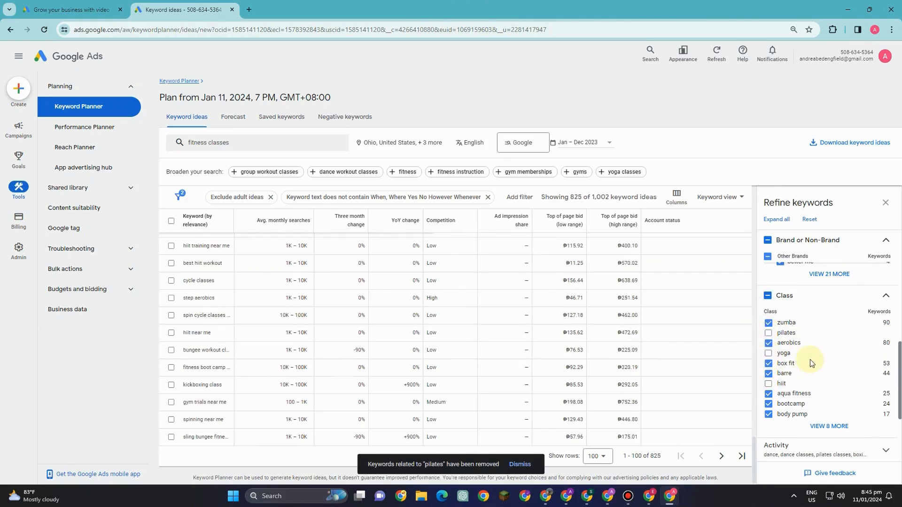
Expand the Activity refinements and exclude "yoga classes" and "cycling".
{"action": "scroll", "coordinate": [813, 374], "scroll_direction": "down", "scroll_amount": 1}
{"action": "left_click", "coordinate": [865, 331]}
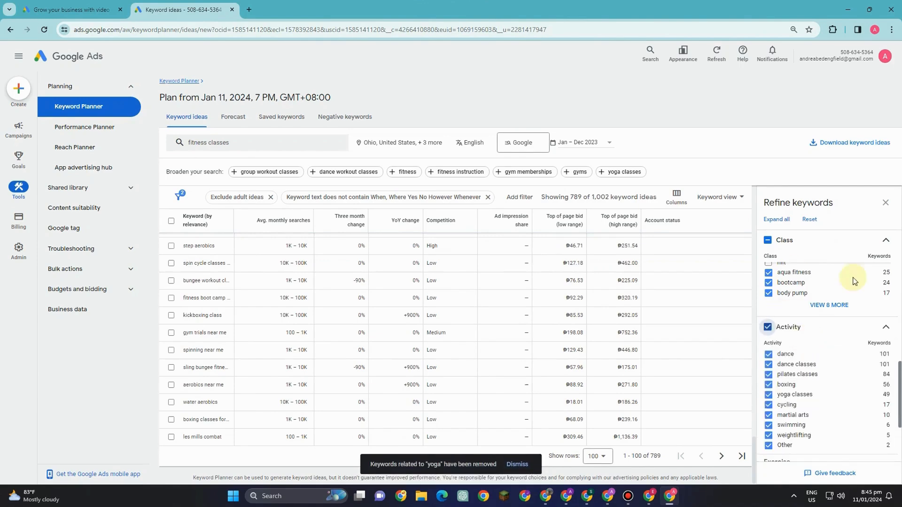
{"action": "left_click", "coordinate": [768, 396]}
Expand the Exercise refinements and exclude the "Other" entry.
{"action": "scroll", "coordinate": [798, 394], "scroll_direction": "down", "scroll_amount": 3}
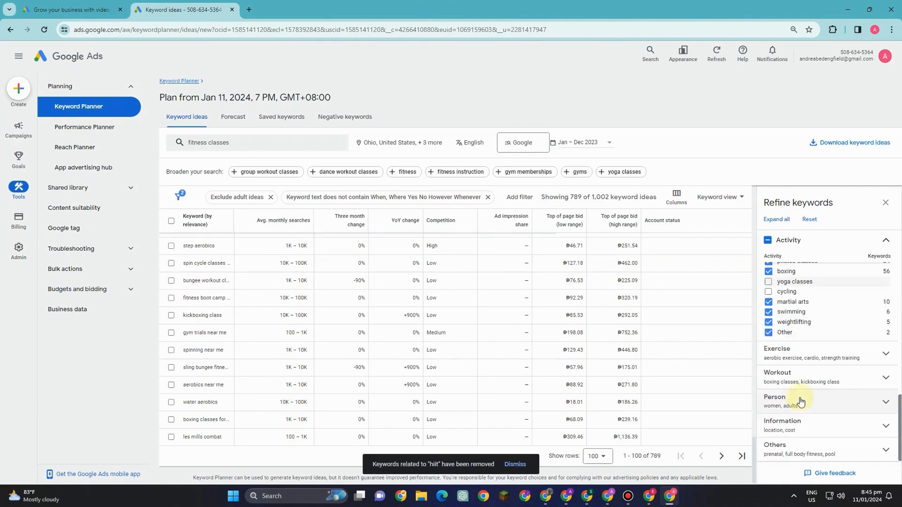
{"action": "left_click", "coordinate": [799, 363]}
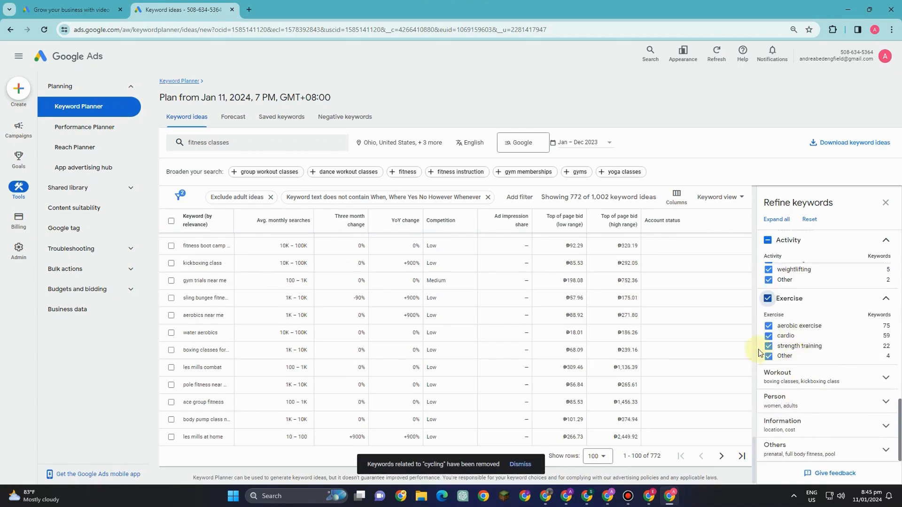
{"action": "left_click", "coordinate": [773, 361]}
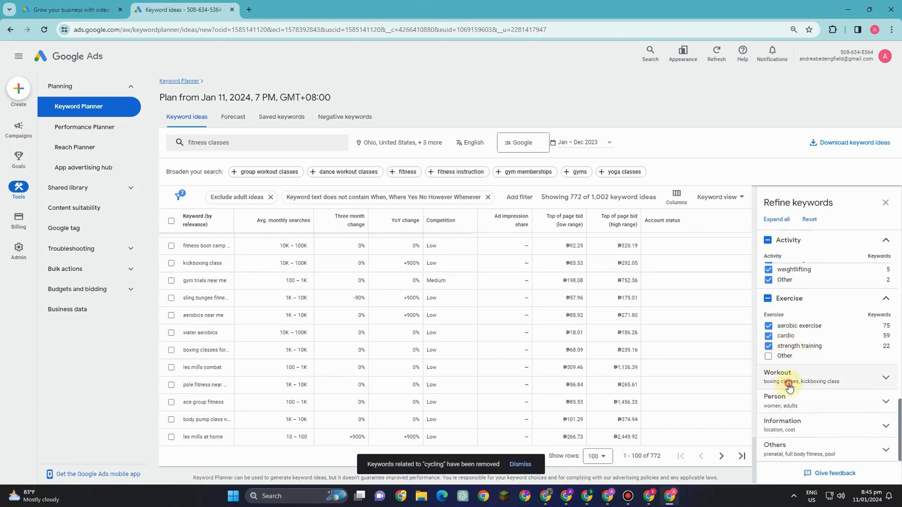
Expand the Workout and Others refinements and review the entries across all refinement categories.
{"action": "left_click", "coordinate": [787, 379]}
{"action": "left_click", "coordinate": [800, 454]}
{"action": "scroll", "coordinate": [821, 409], "scroll_direction": "down", "scroll_amount": 2}
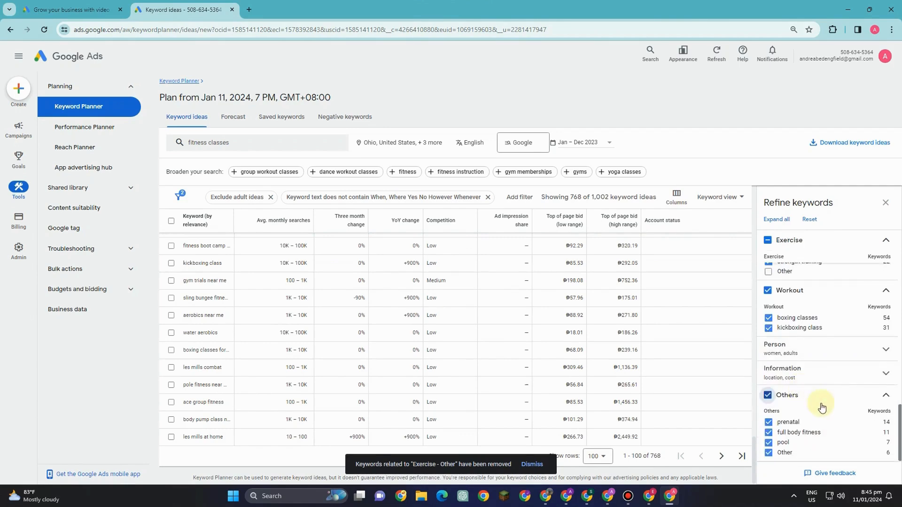
{"action": "scroll", "coordinate": [823, 406], "scroll_direction": "up", "scroll_amount": 9}
{"action": "scroll", "coordinate": [809, 270], "scroll_direction": "up", "scroll_amount": 4}
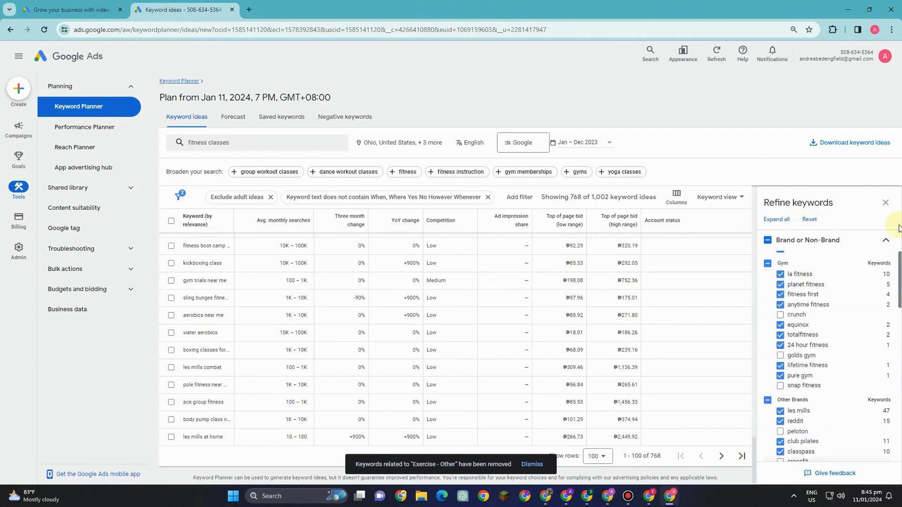
{"action": "scroll", "coordinate": [806, 368], "scroll_direction": "down", "scroll_amount": 7}
{"action": "scroll", "coordinate": [805, 368], "scroll_direction": "down", "scroll_amount": 5}
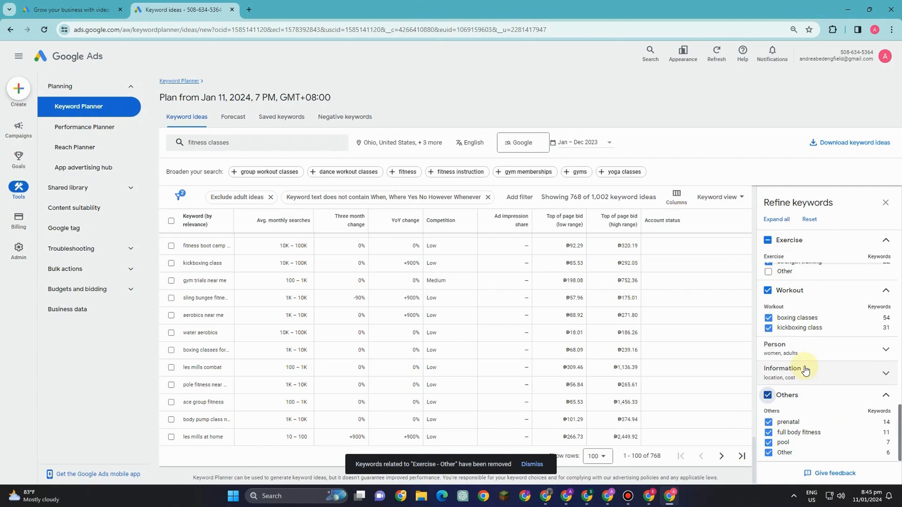
Reset all keyword refinements, then exclude only "cycling" under Activity.
{"action": "scroll", "coordinate": [804, 369], "scroll_direction": "up", "scroll_amount": 3}
{"action": "left_click", "coordinate": [808, 220]}
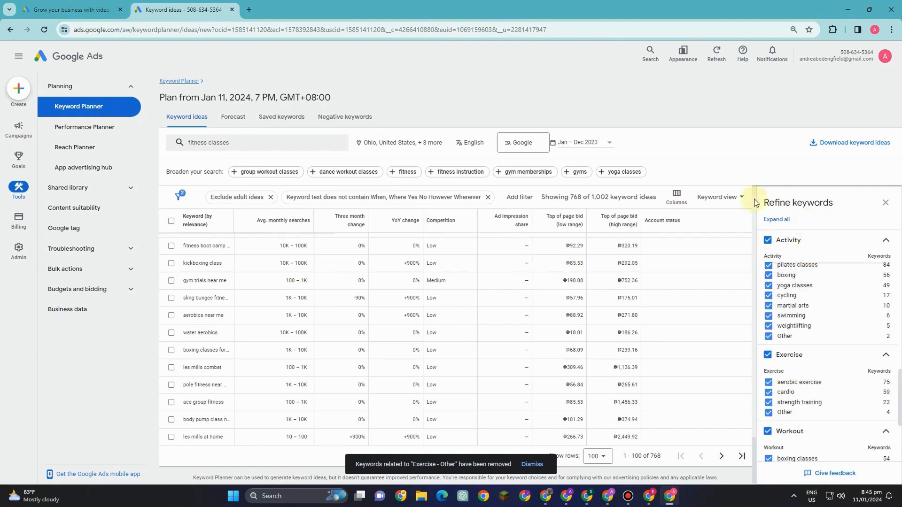
{"action": "left_click", "coordinate": [769, 295]}
Exclude the entire Others category and the "women" entry under Person, keeping "adults" included.
{"action": "scroll", "coordinate": [780, 371], "scroll_direction": "down", "scroll_amount": 5}
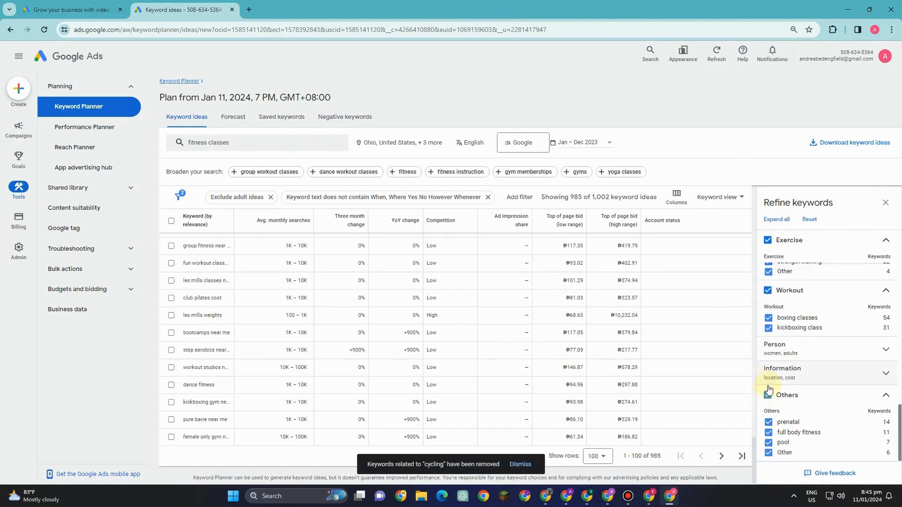
{"action": "left_click", "coordinate": [768, 394]}
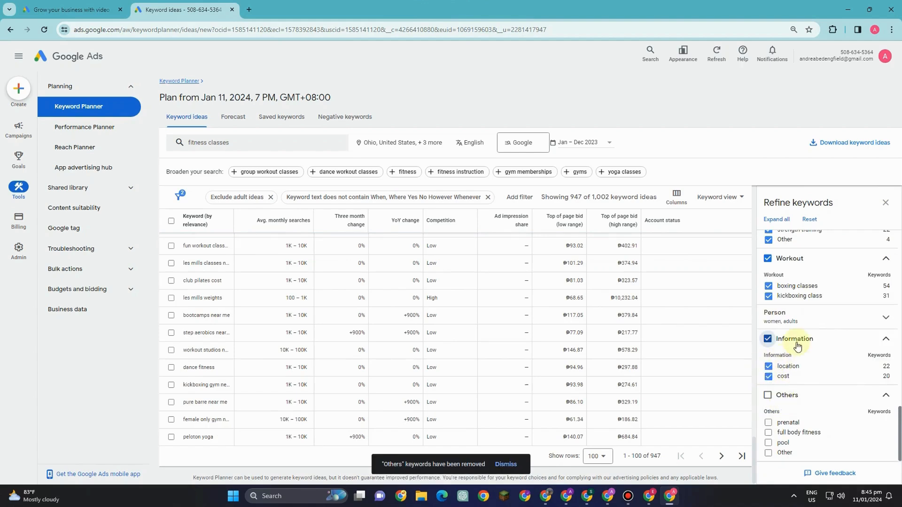
{"action": "left_click", "coordinate": [770, 319]}
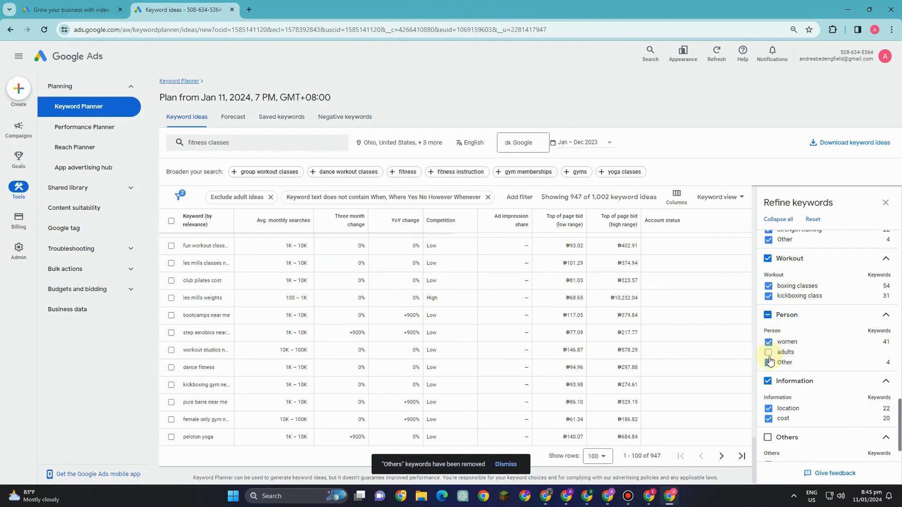
{"action": "left_click", "coordinate": [768, 342]}
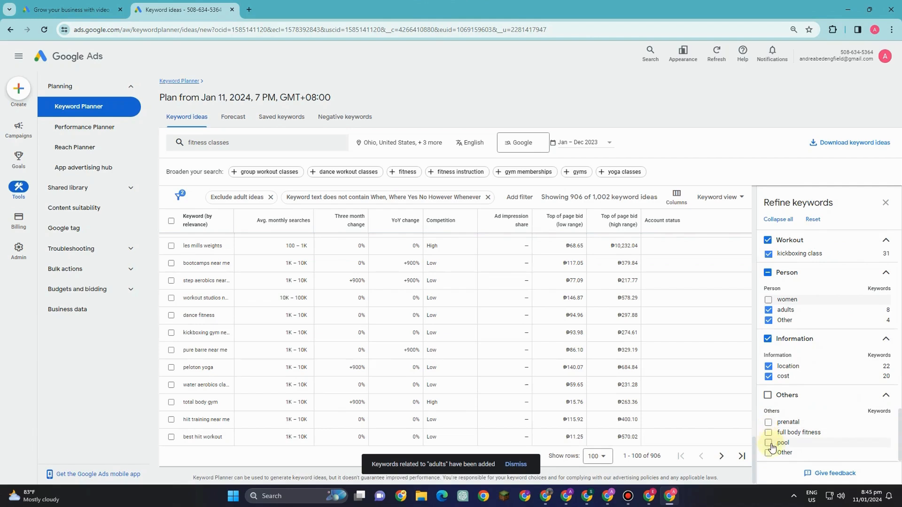
{"action": "left_click", "coordinate": [793, 297]}
Exclude the "cardio barre" workout brand and the "crunch" and "equinox" gym brands under Brand or Non-Brand.
{"action": "scroll", "coordinate": [872, 413], "scroll_direction": "up", "scroll_amount": 15}
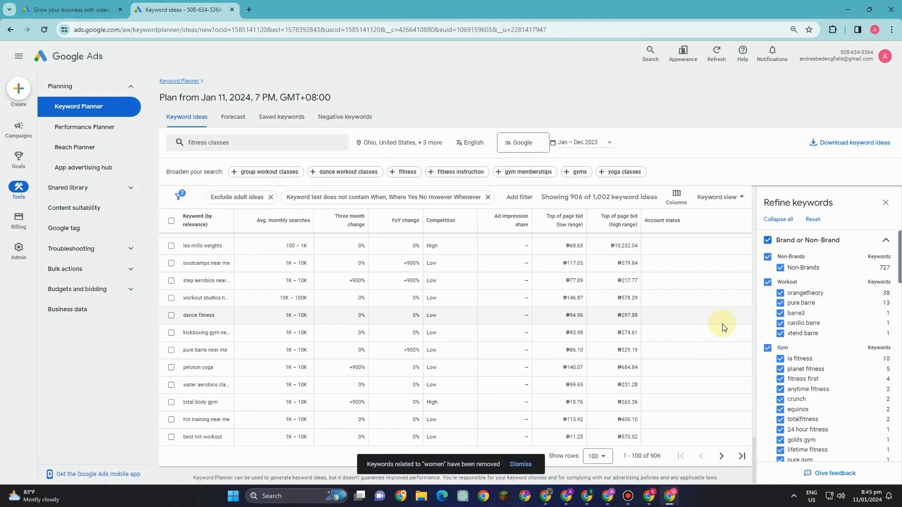
{"action": "left_click", "coordinate": [780, 323]}
{"action": "left_click", "coordinate": [780, 399]}
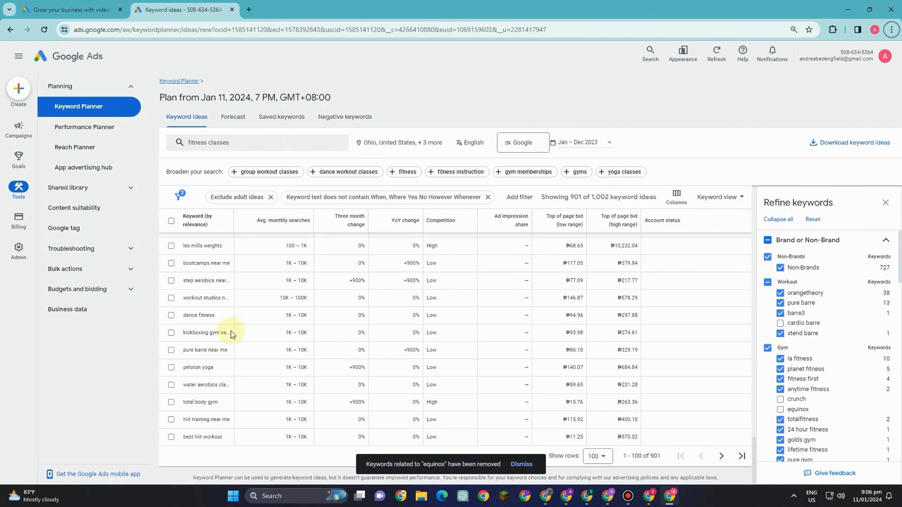
View the plan's Forecast, Saved keywords and Negative keywords pages, and return to the keyword ideas.
{"action": "left_click", "coordinate": [223, 117]}
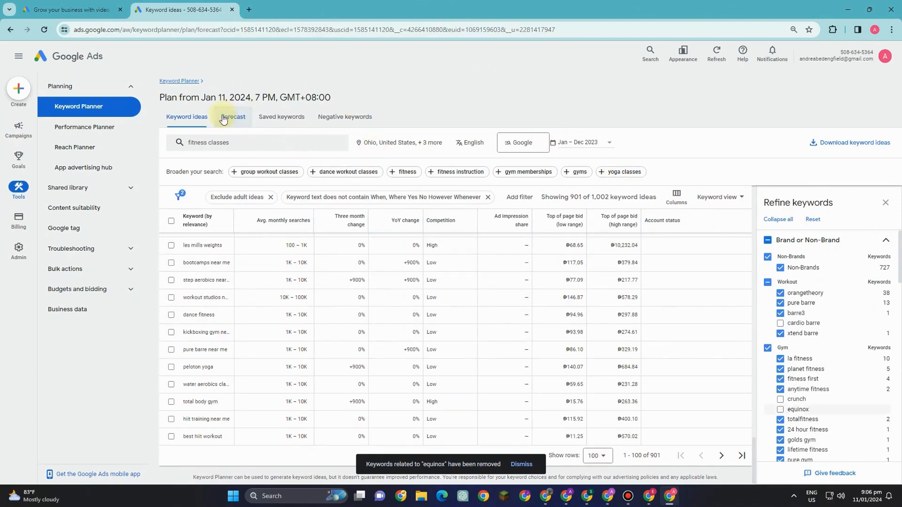
{"action": "left_click", "coordinate": [270, 121]}
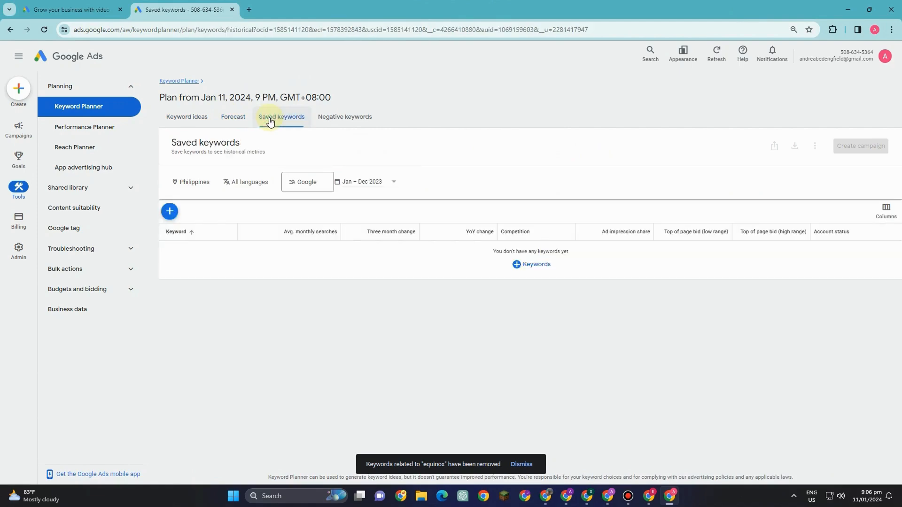
{"action": "left_click", "coordinate": [353, 121]}
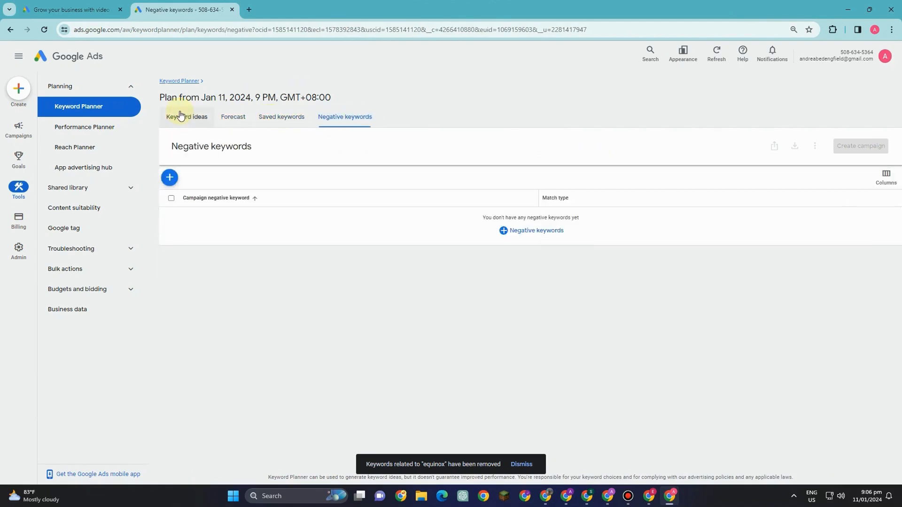
{"action": "left_click", "coordinate": [180, 114]}
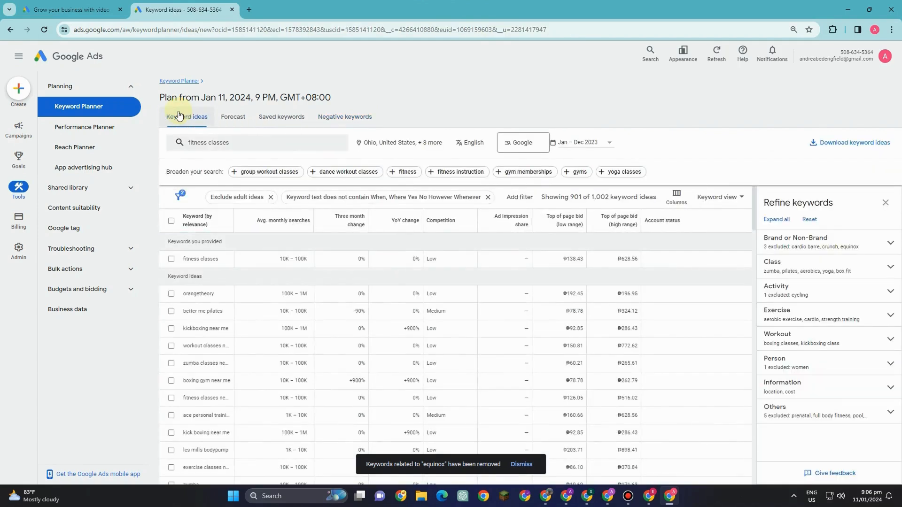
Sort the keyword ideas by three month change in descending order and review the metrics across the first page.
{"action": "scroll", "coordinate": [322, 251], "scroll_direction": "down", "scroll_amount": 2}
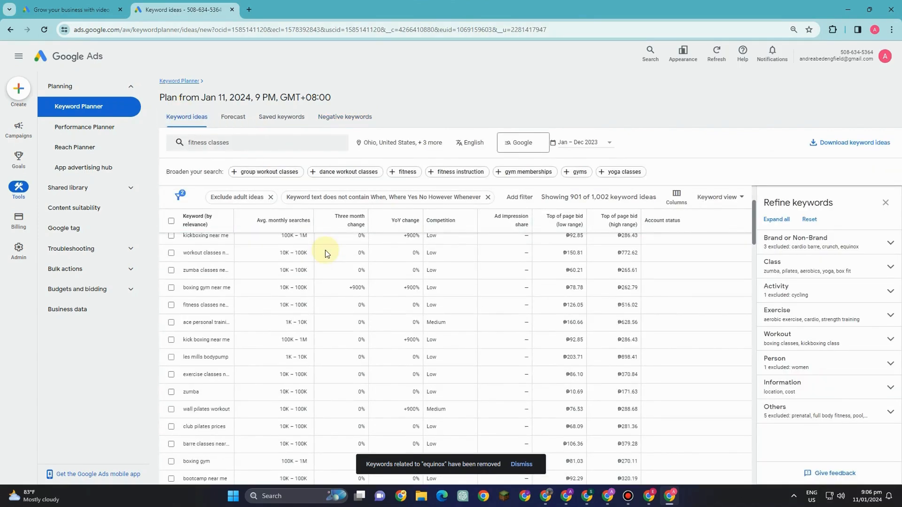
{"action": "left_click", "coordinate": [344, 228]}
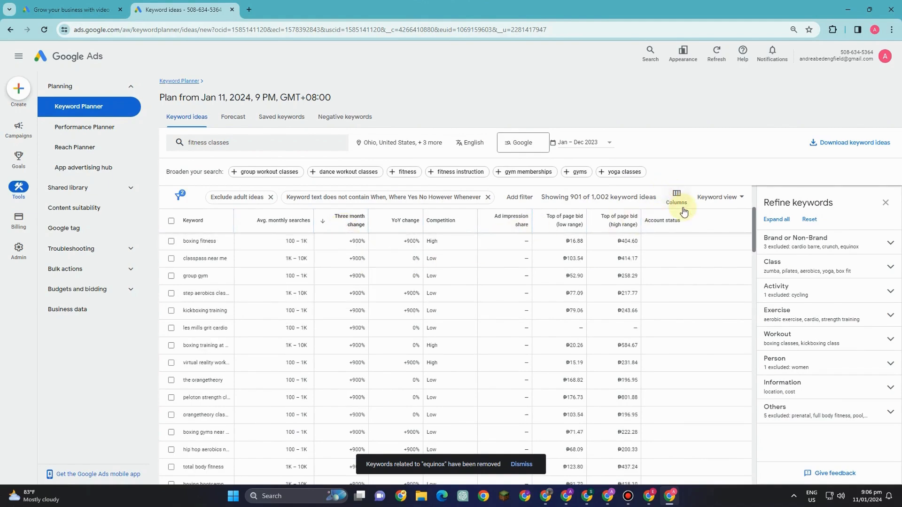
{"action": "scroll", "coordinate": [680, 359], "scroll_direction": "down", "scroll_amount": 5}
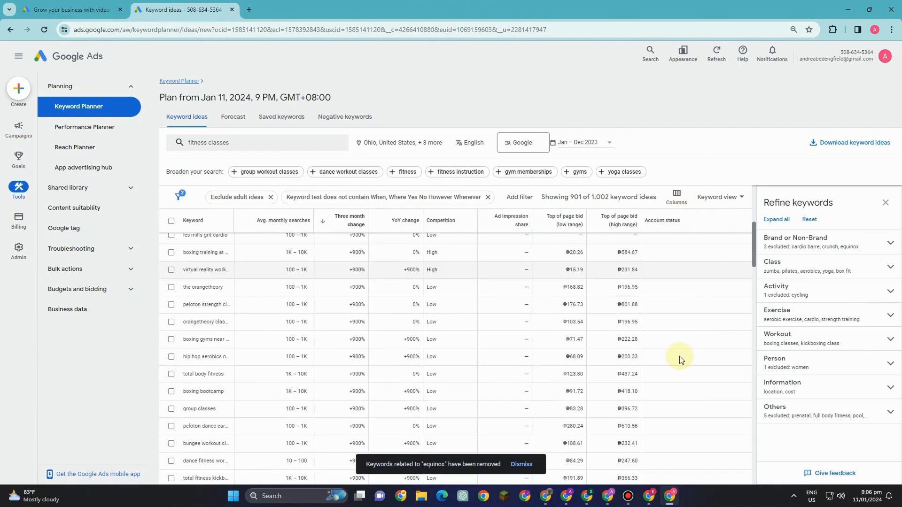
{"action": "scroll", "coordinate": [680, 360], "scroll_direction": "down", "scroll_amount": 1}
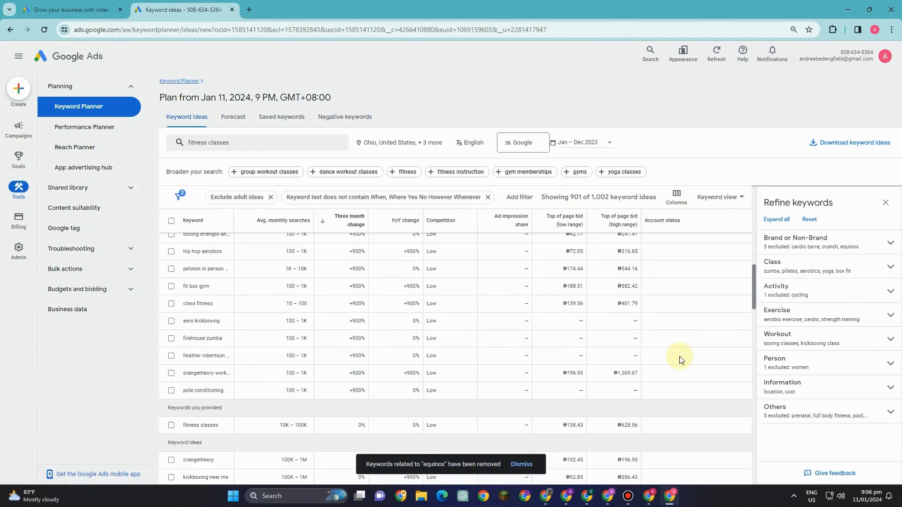
{"action": "scroll", "coordinate": [679, 359], "scroll_direction": "down", "scroll_amount": 5}
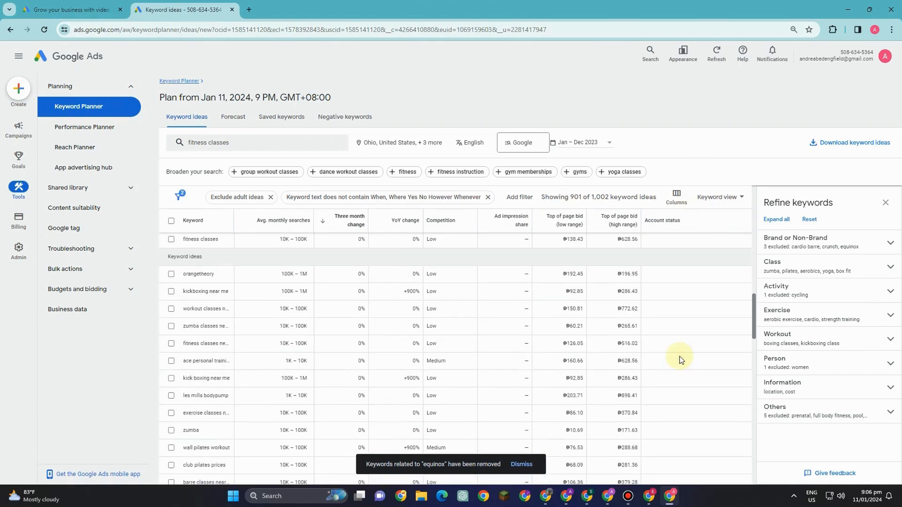
{"action": "scroll", "coordinate": [679, 360], "scroll_direction": "down", "scroll_amount": 10}
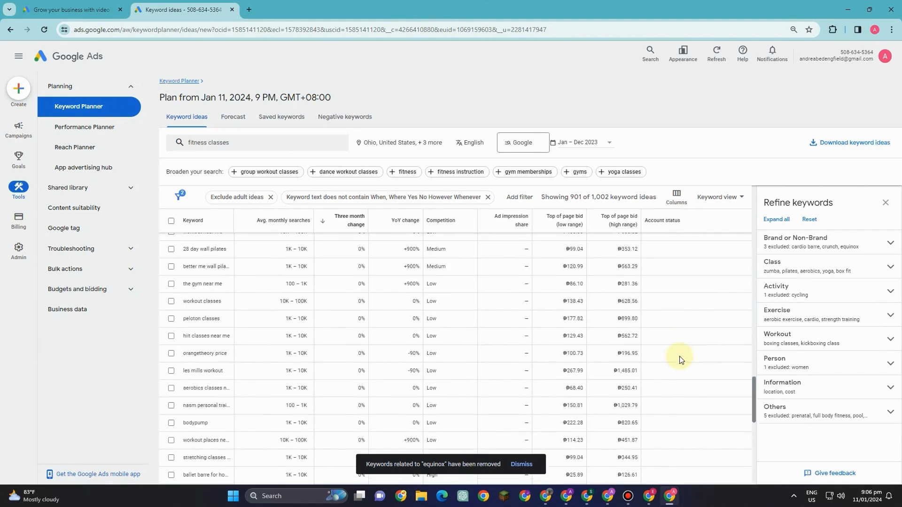
{"action": "scroll", "coordinate": [625, 357], "scroll_direction": "down", "scroll_amount": 1}
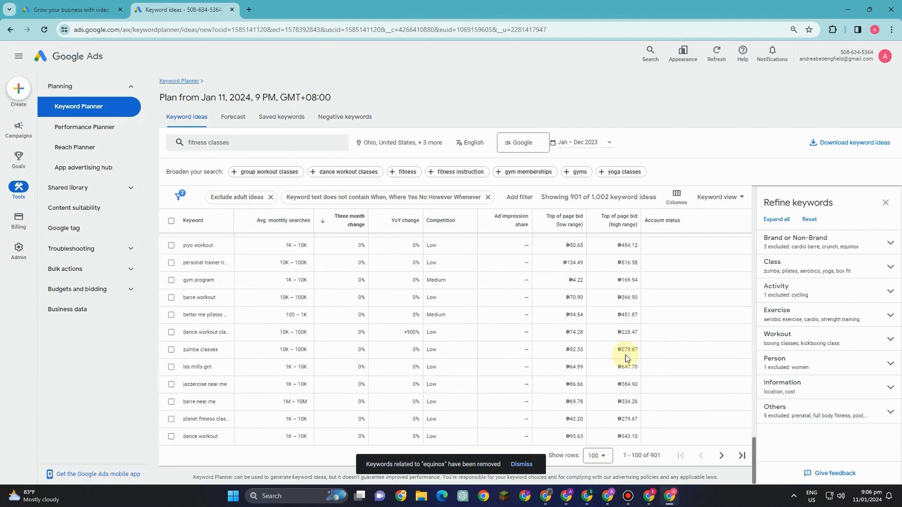
{"action": "scroll", "coordinate": [193, 352], "scroll_direction": "up", "scroll_amount": 4}
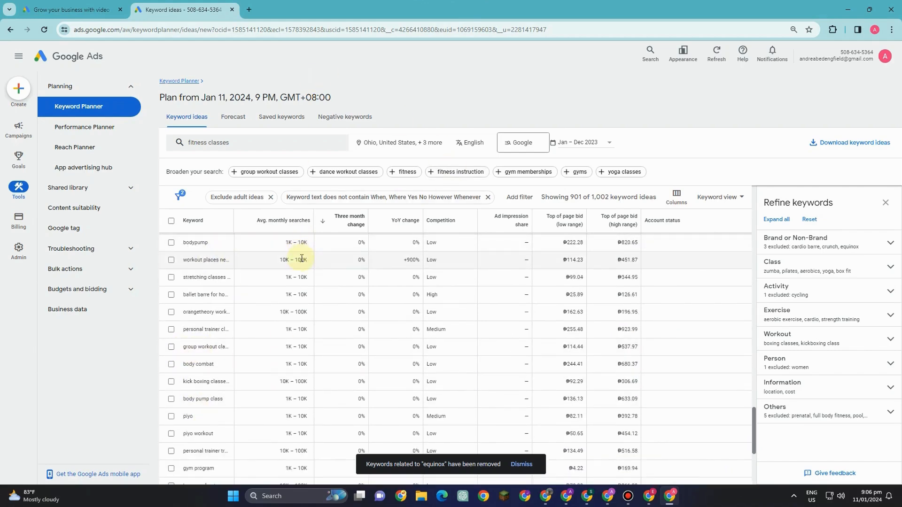
Examine the average monthly searches, three month change and competition of the fitness classes keyword ideas throughout the first page.
{"action": "scroll", "coordinate": [302, 258], "scroll_direction": "up", "scroll_amount": 10}
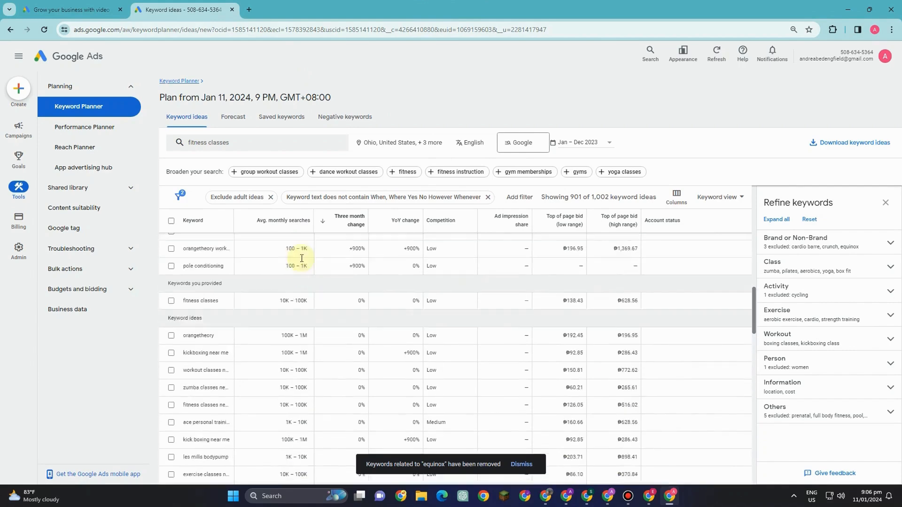
{"action": "scroll", "coordinate": [302, 259], "scroll_direction": "up", "scroll_amount": 3}
{"action": "scroll", "coordinate": [279, 285], "scroll_direction": "down", "scroll_amount": 3}
{"action": "scroll", "coordinate": [279, 284], "scroll_direction": "up", "scroll_amount": 14}
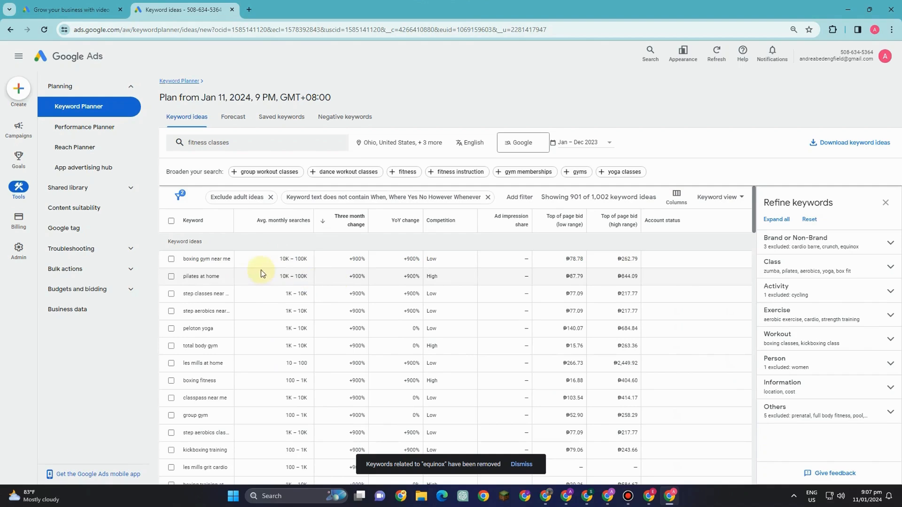
{"action": "scroll", "coordinate": [268, 370], "scroll_direction": "down", "scroll_amount": 1}
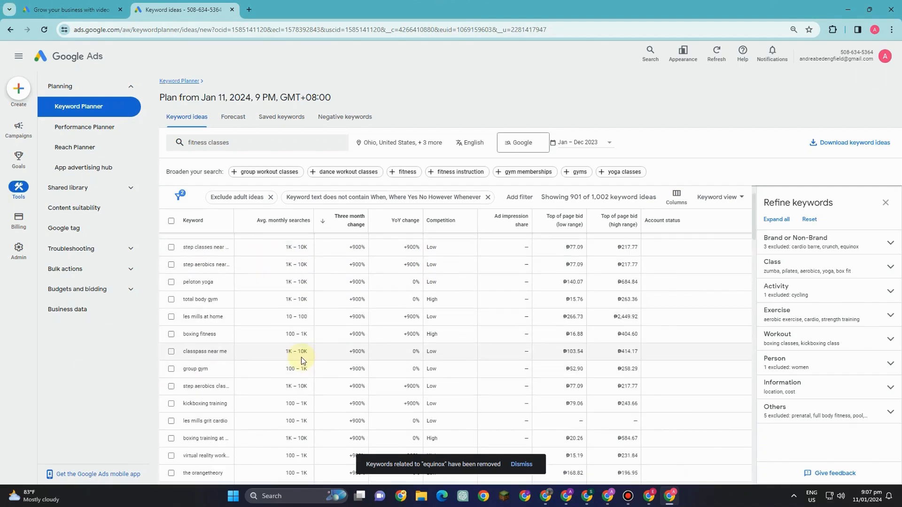
{"action": "scroll", "coordinate": [314, 408], "scroll_direction": "down", "scroll_amount": 3}
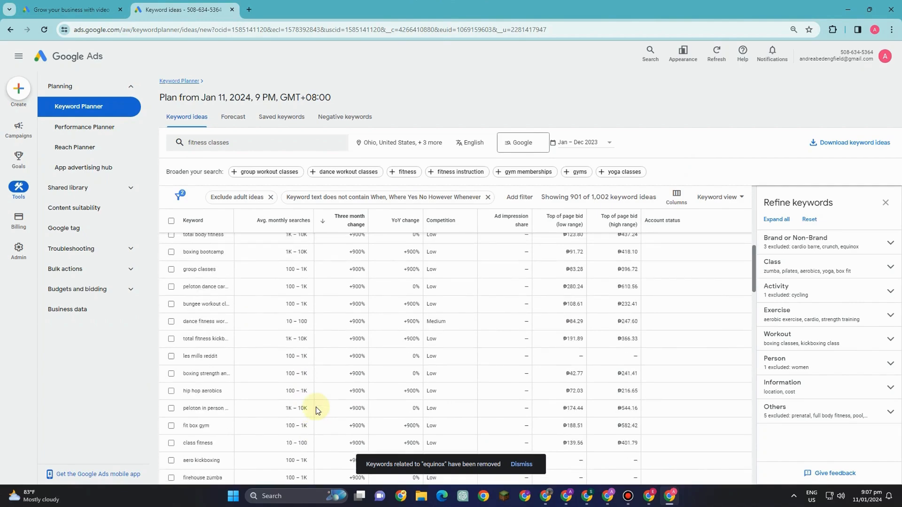
{"action": "scroll", "coordinate": [315, 409], "scroll_direction": "up", "scroll_amount": 10}
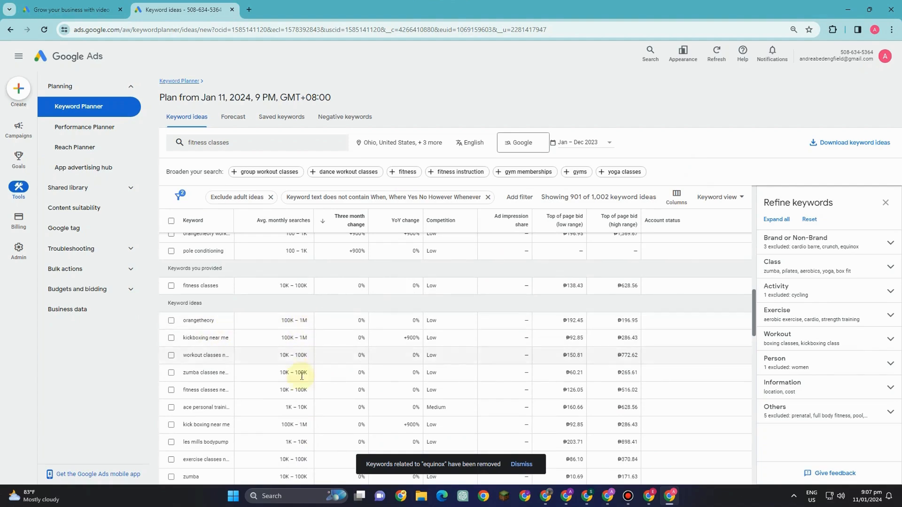
{"action": "scroll", "coordinate": [297, 378], "scroll_direction": "down", "scroll_amount": 2}
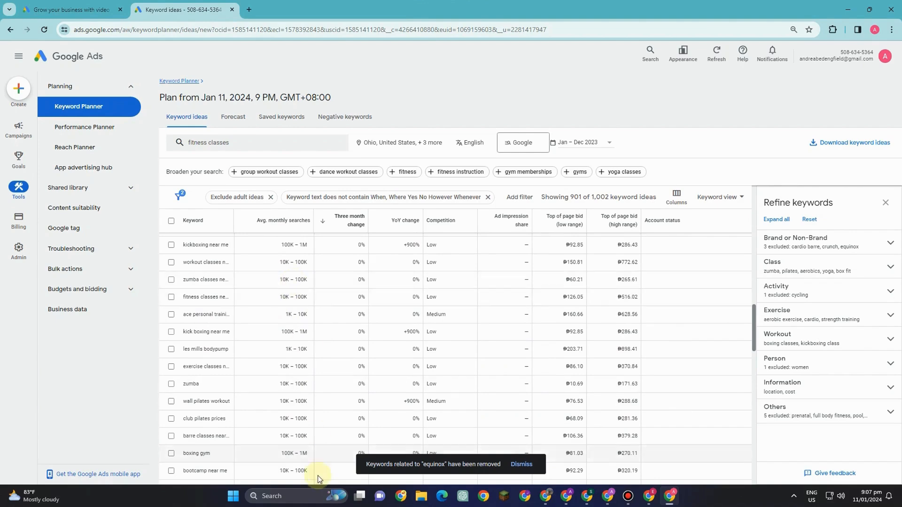
{"action": "scroll", "coordinate": [302, 402], "scroll_direction": "down", "scroll_amount": 6}
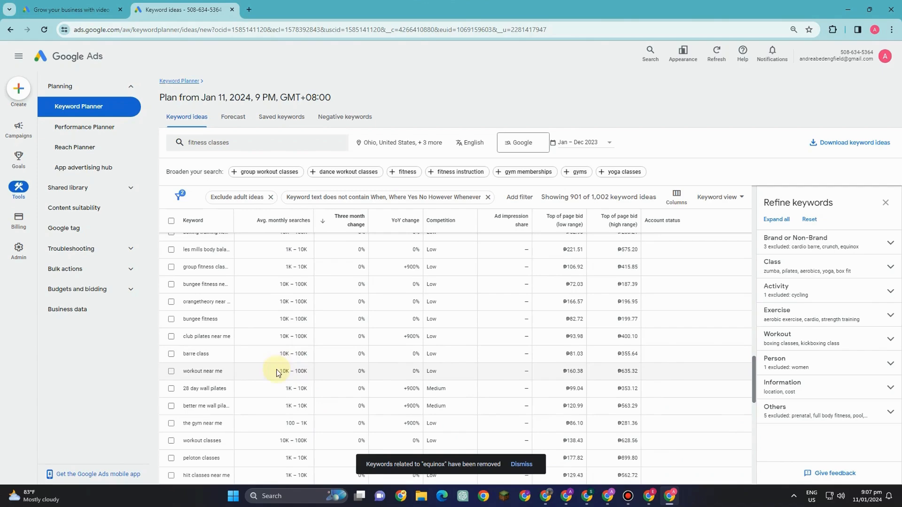
{"action": "scroll", "coordinate": [310, 408], "scroll_direction": "down", "scroll_amount": 3}
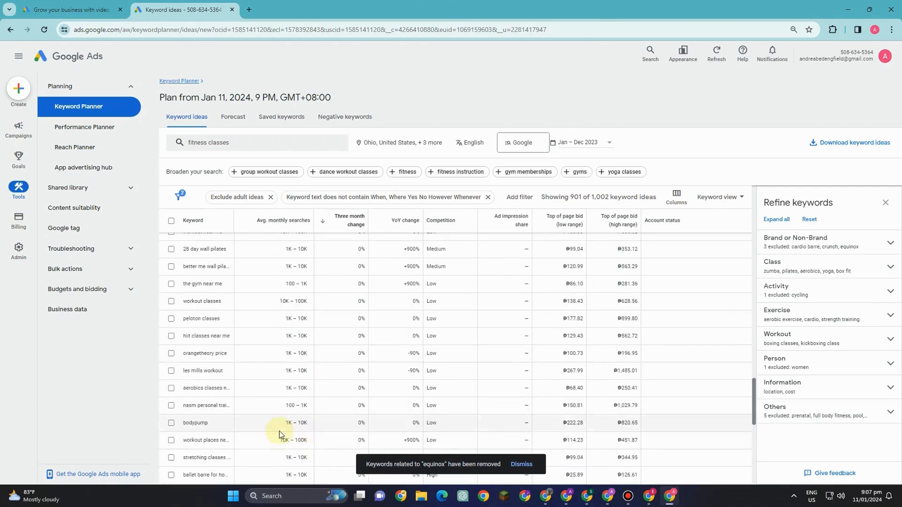
{"action": "scroll", "coordinate": [290, 440], "scroll_direction": "down", "scroll_amount": 5}
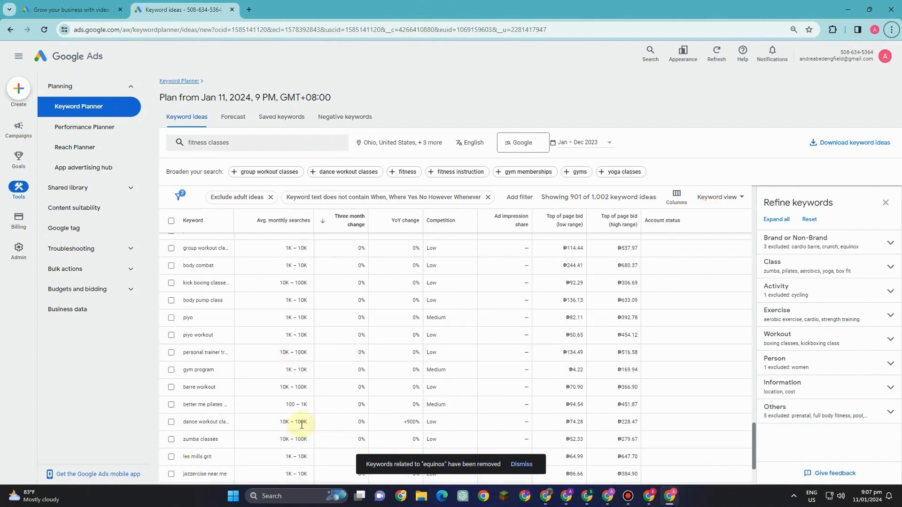
{"action": "scroll", "coordinate": [295, 451], "scroll_direction": "down", "scroll_amount": 1}
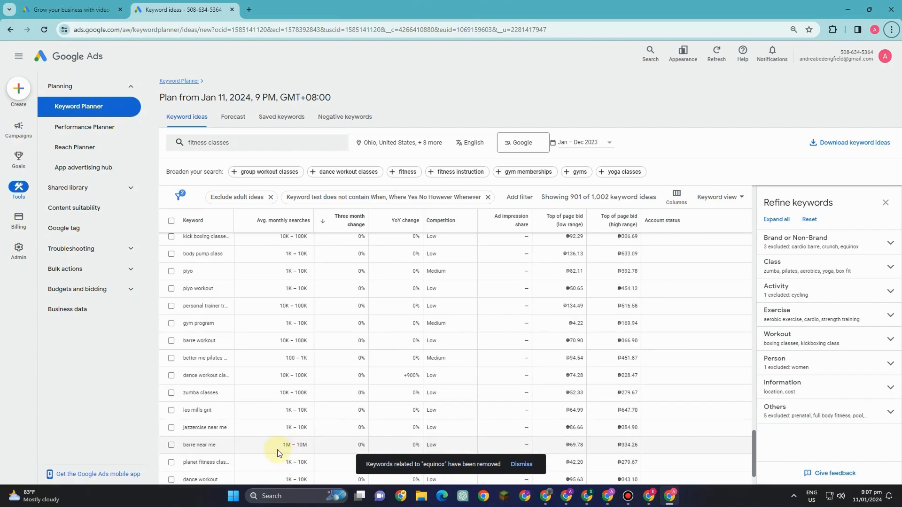
{"action": "scroll", "coordinate": [315, 444], "scroll_direction": "down", "scroll_amount": 1}
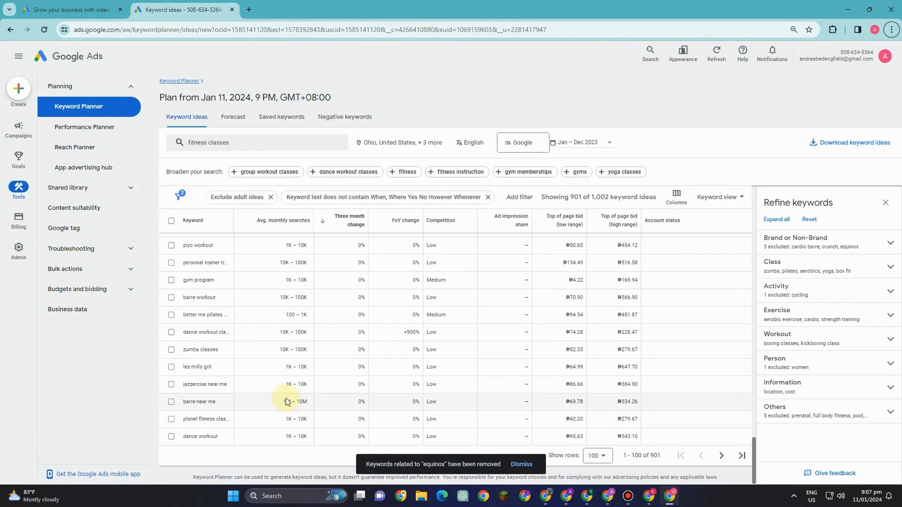
{"action": "scroll", "coordinate": [283, 400], "scroll_direction": "up", "scroll_amount": 10}
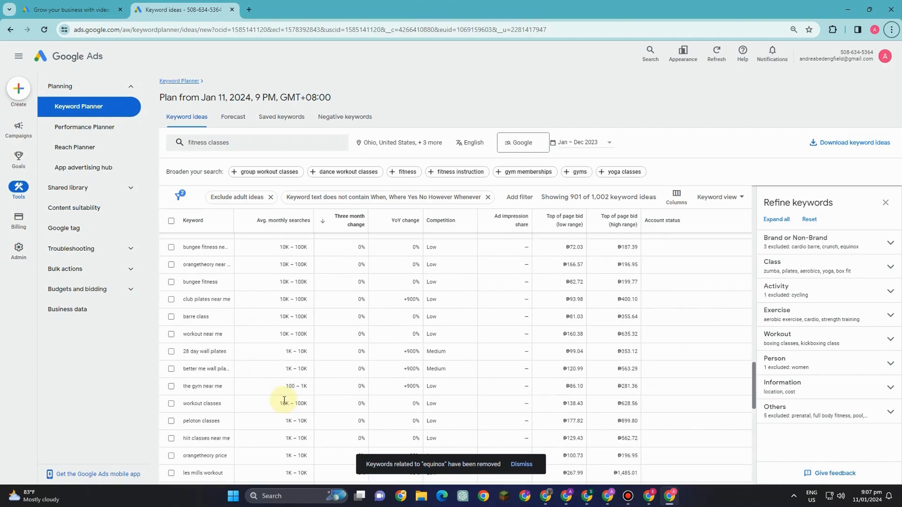
{"action": "scroll", "coordinate": [219, 348], "scroll_direction": "up", "scroll_amount": 10}
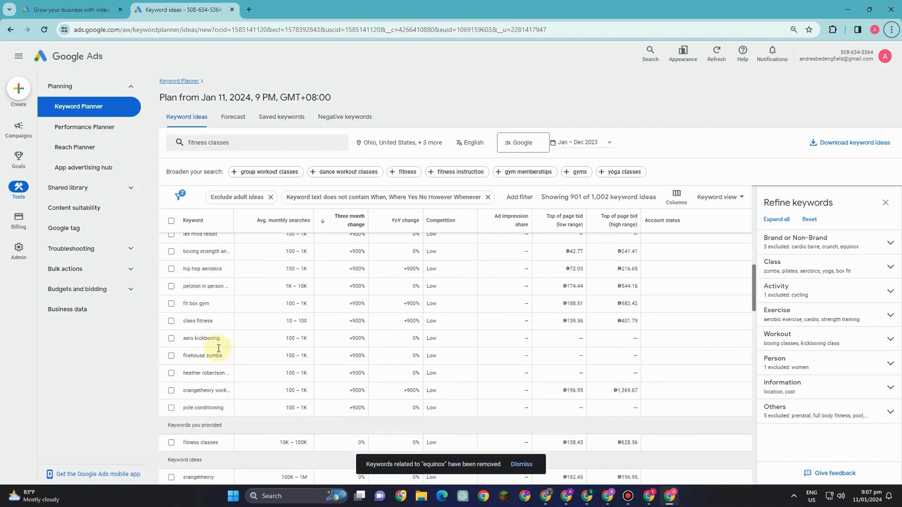
{"action": "scroll", "coordinate": [216, 347], "scroll_direction": "up", "scroll_amount": 3}
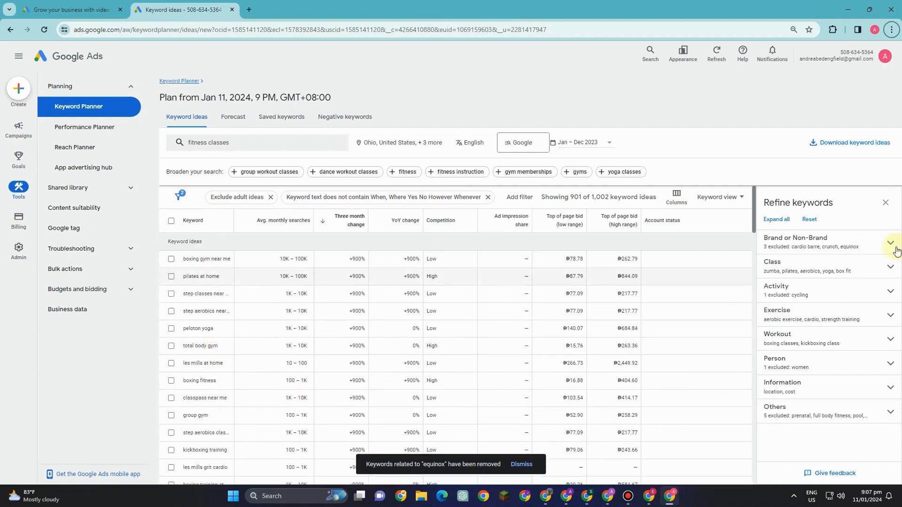
Select the "boxing gym near me" and "pilates at home" keyword ideas.
{"action": "left_click", "coordinate": [171, 259]}
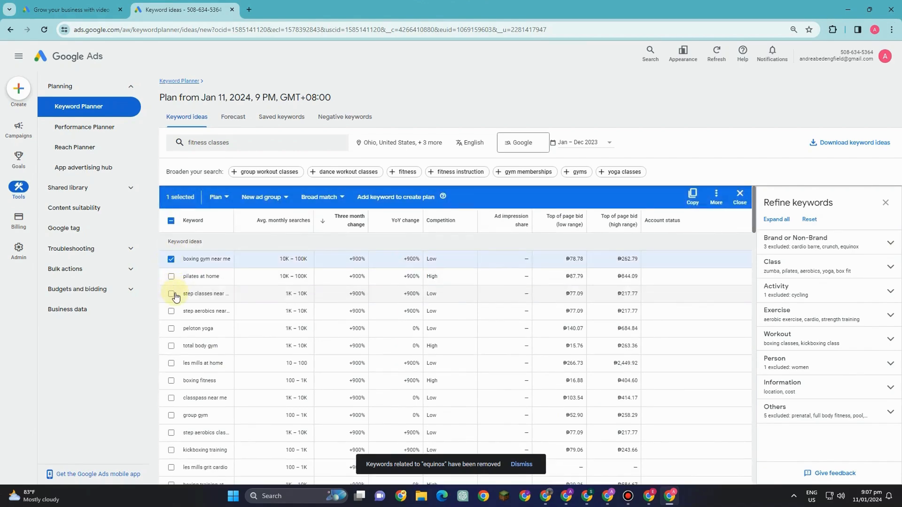
{"action": "left_click", "coordinate": [172, 277]}
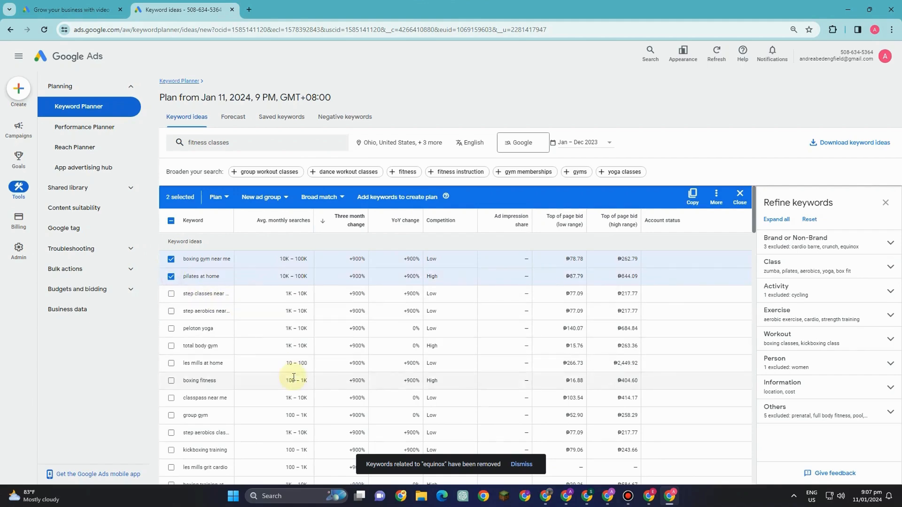
{"action": "scroll", "coordinate": [293, 376], "scroll_direction": "down", "scroll_amount": 10}
{"action": "scroll", "coordinate": [282, 371], "scroll_direction": "down", "scroll_amount": 5}
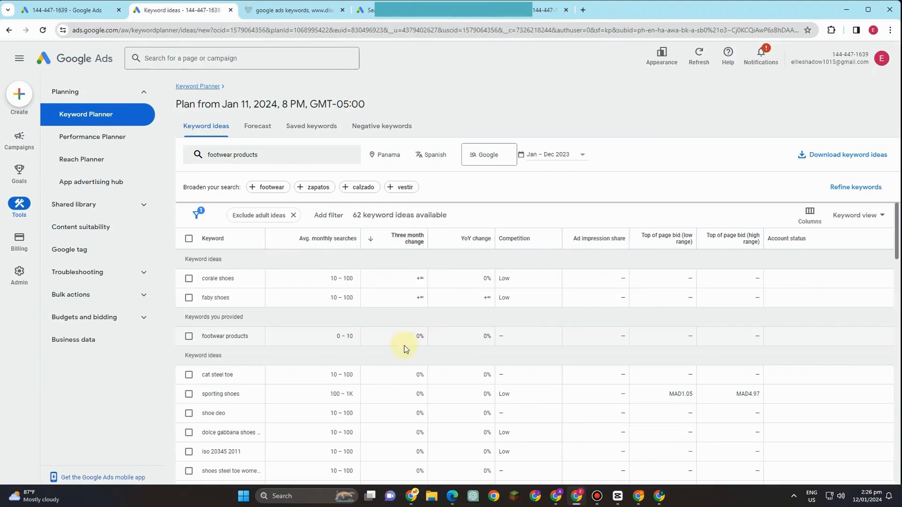
Examine the three month change values of the footwear products keyword ideas throughout the list.
{"action": "scroll", "coordinate": [410, 354], "scroll_direction": "down", "scroll_amount": 1}
{"action": "scroll", "coordinate": [410, 357], "scroll_direction": "down", "scroll_amount": 10}
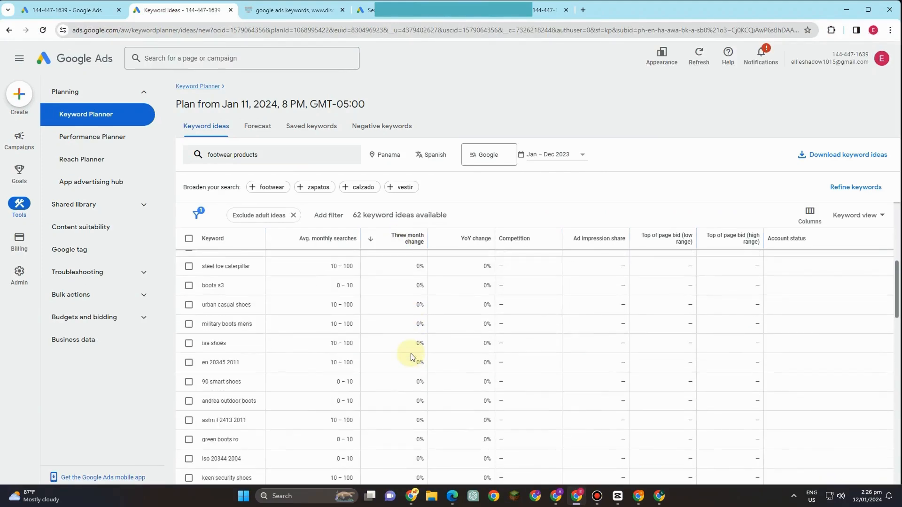
{"action": "scroll", "coordinate": [411, 357], "scroll_direction": "down", "scroll_amount": 2}
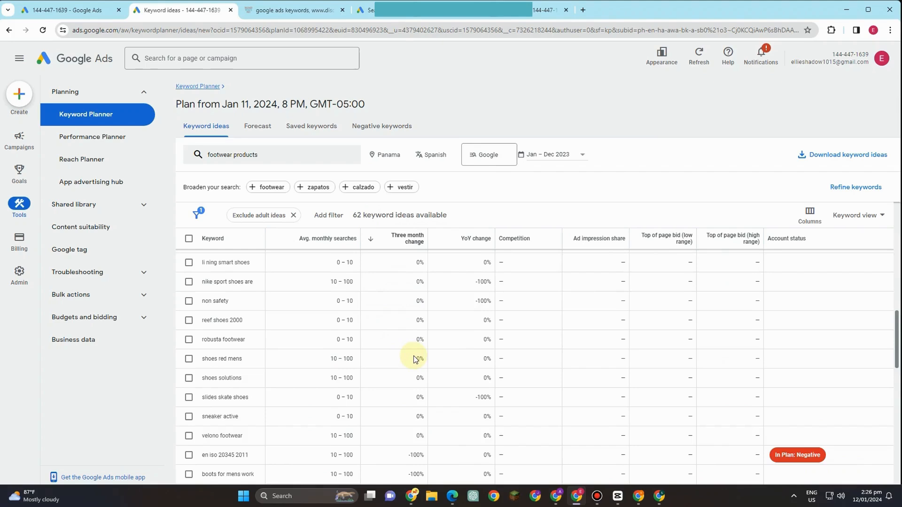
{"action": "scroll", "coordinate": [414, 359], "scroll_direction": "down", "scroll_amount": 5}
{"action": "scroll", "coordinate": [411, 358], "scroll_direction": "down", "scroll_amount": 5}
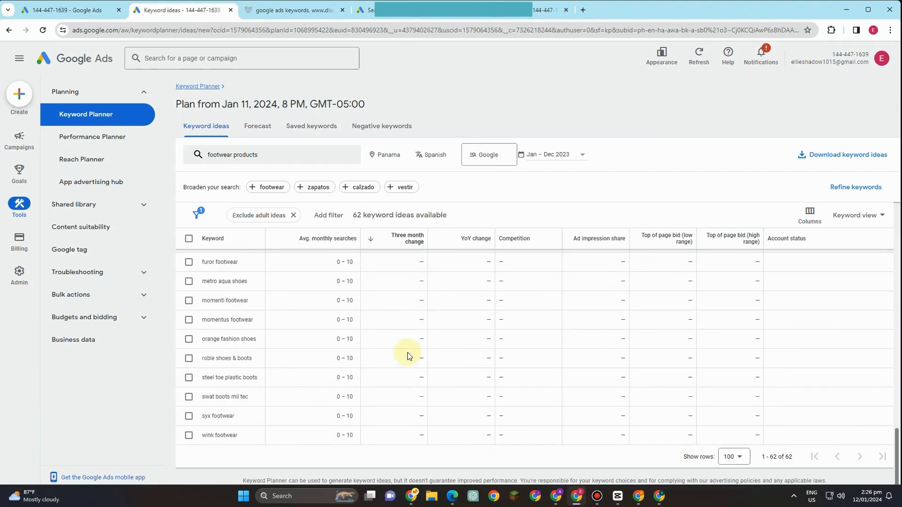
{"action": "scroll", "coordinate": [407, 355], "scroll_direction": "up", "scroll_amount": 10}
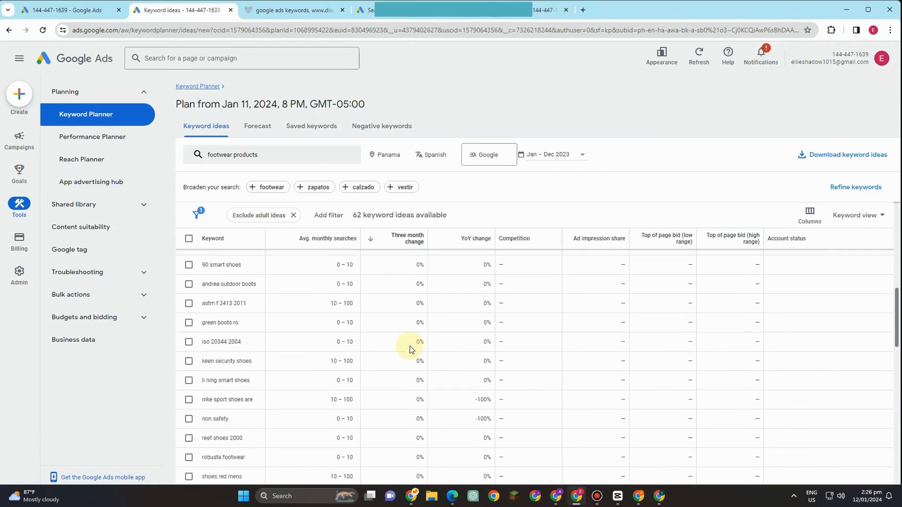
{"action": "scroll", "coordinate": [409, 349], "scroll_direction": "up", "scroll_amount": 10}
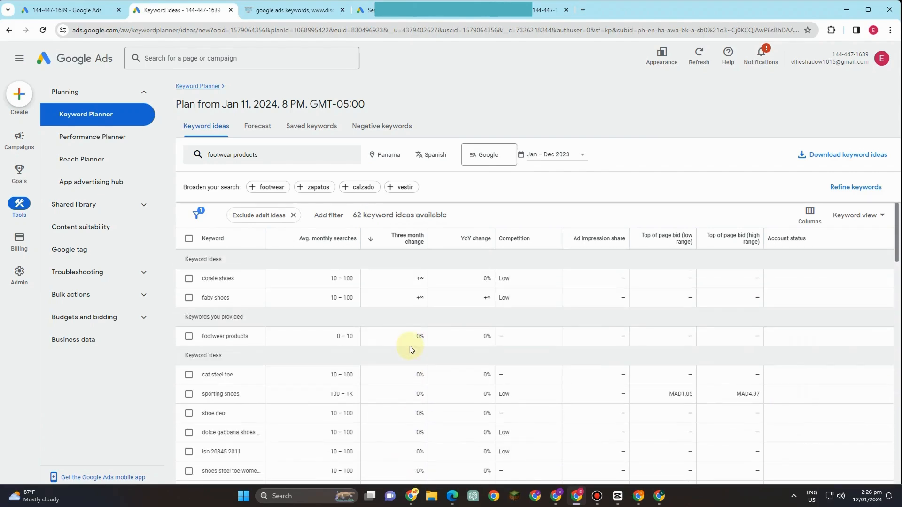
{"action": "mouse_move", "coordinate": [411, 239]}
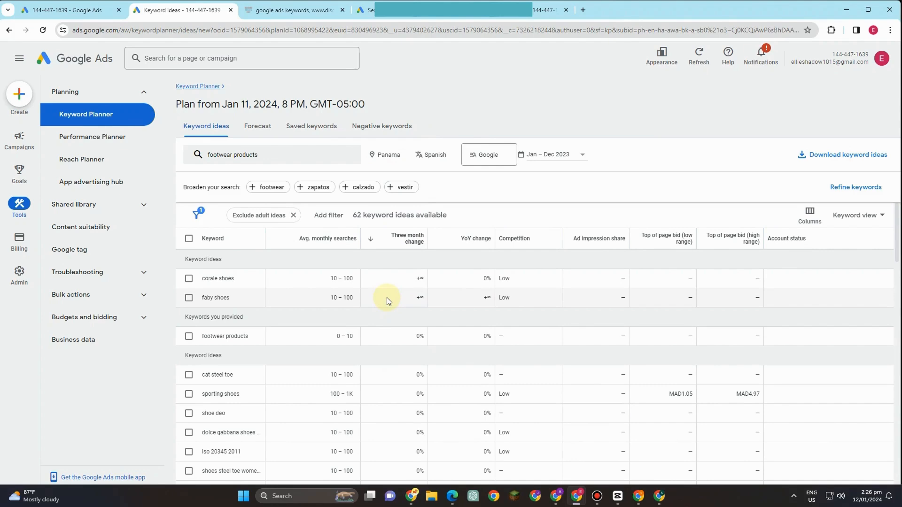
{"action": "scroll", "coordinate": [398, 318], "scroll_direction": "down", "scroll_amount": 10}
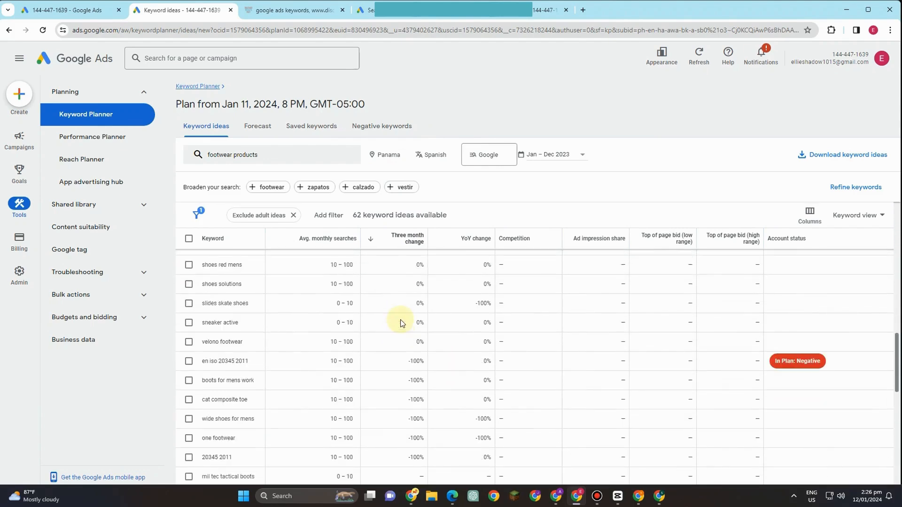
{"action": "scroll", "coordinate": [409, 346], "scroll_direction": "up", "scroll_amount": 10}
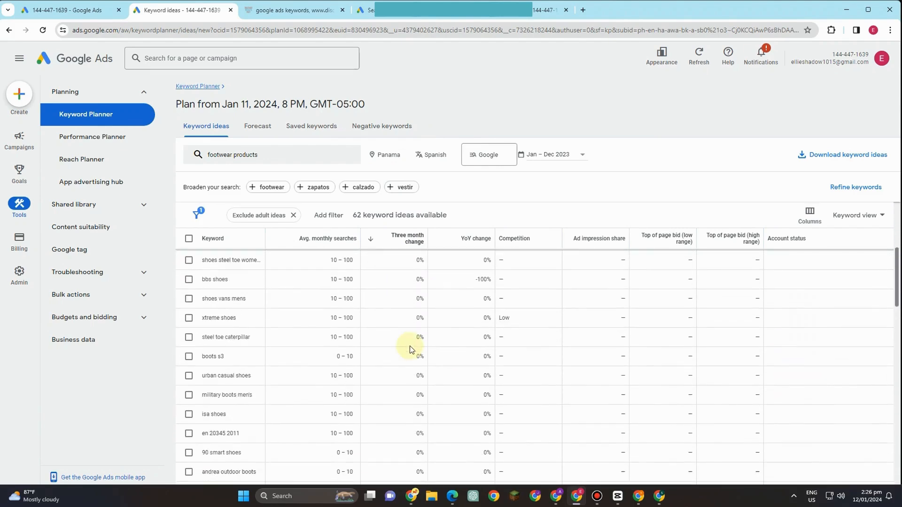
{"action": "scroll", "coordinate": [410, 347], "scroll_direction": "up", "scroll_amount": 3}
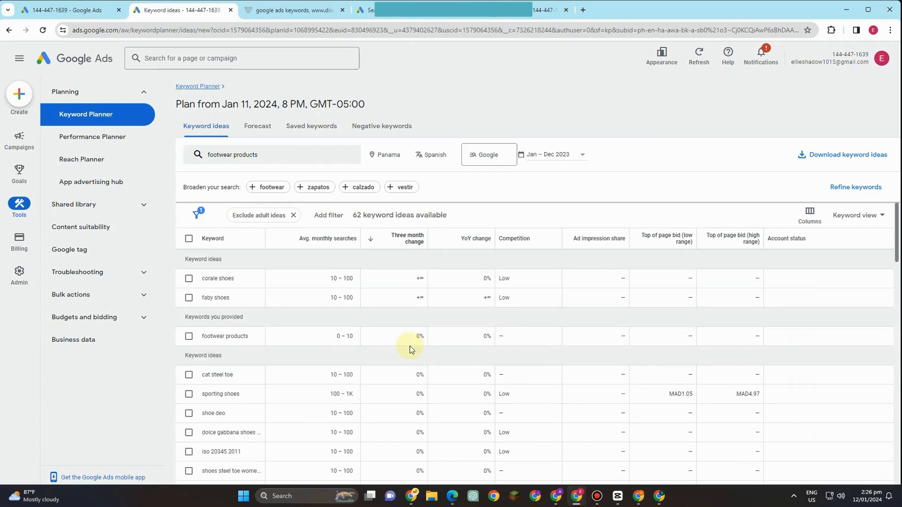
{"action": "scroll", "coordinate": [429, 313], "scroll_direction": "down", "scroll_amount": 10}
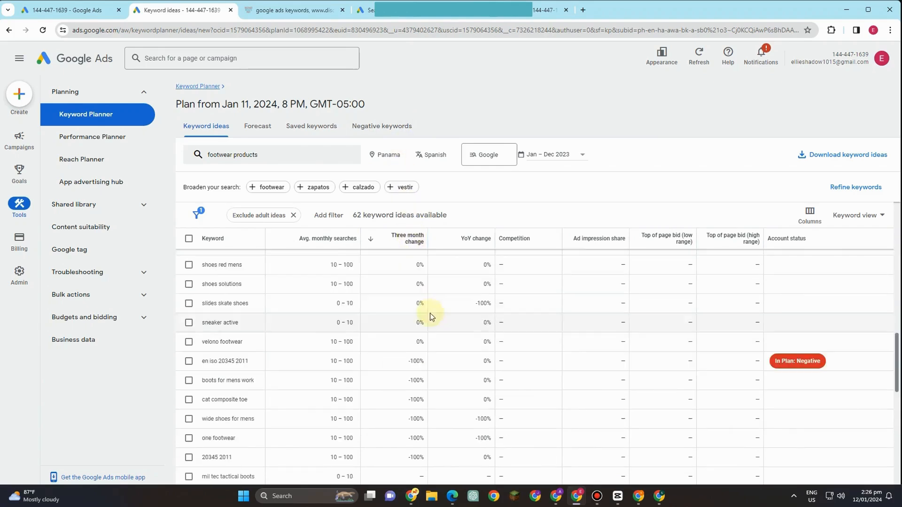
{"action": "scroll", "coordinate": [467, 252], "scroll_direction": "up", "scroll_amount": 5}
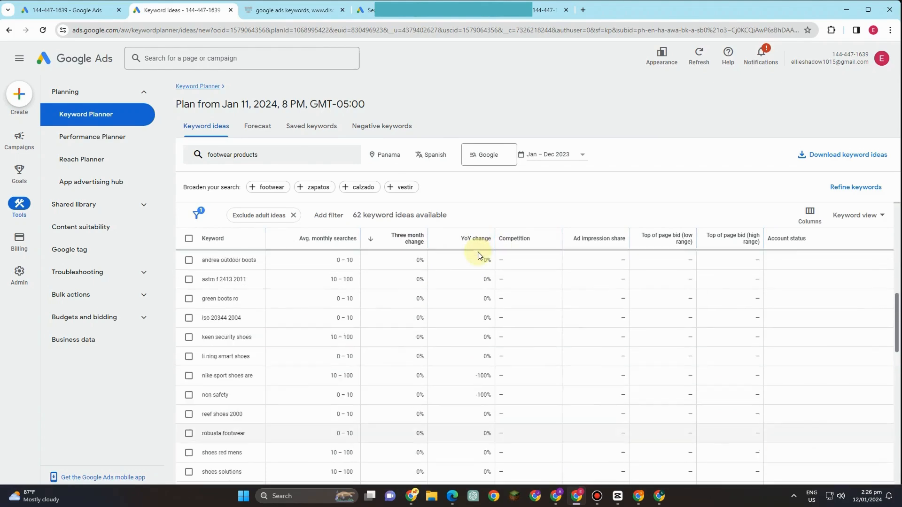
Sort the footwear products keyword ideas by YoY change in descending order and review the YoY values across the whole list.
{"action": "left_click", "coordinate": [469, 244]}
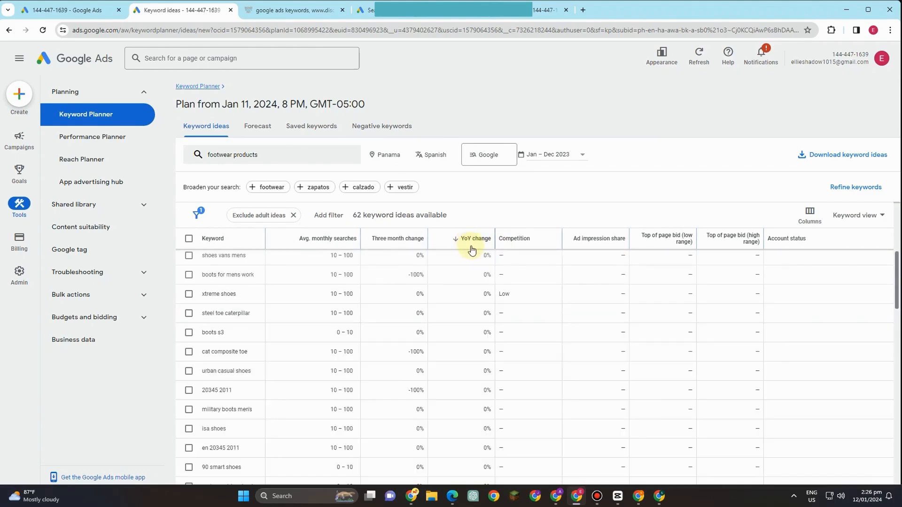
{"action": "left_click", "coordinate": [470, 242]}
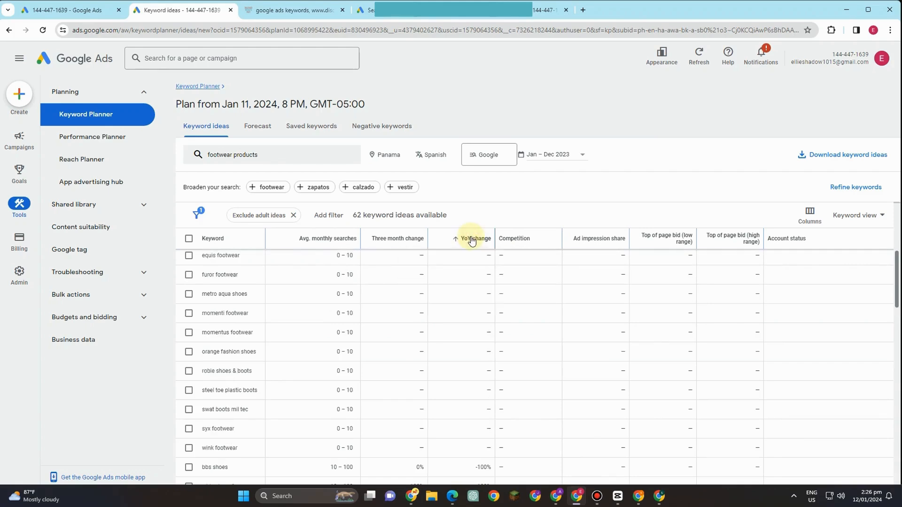
{"action": "left_click", "coordinate": [472, 240]}
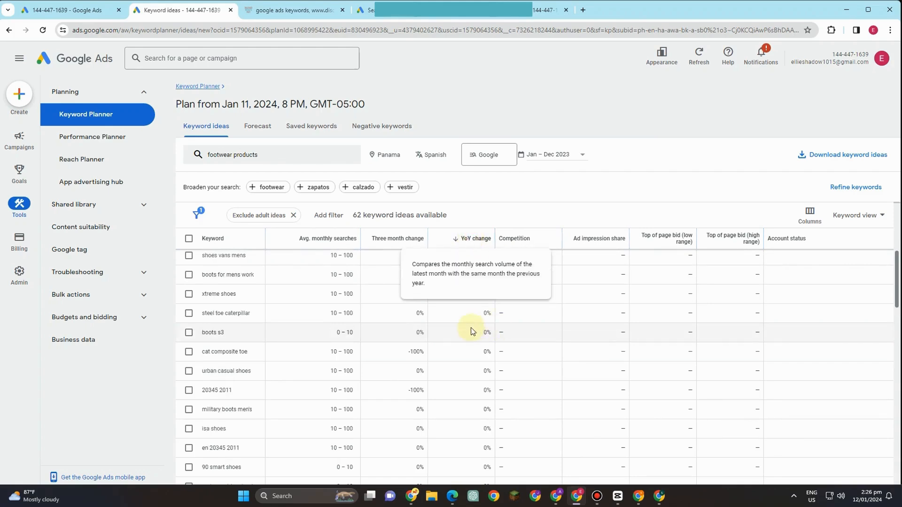
{"action": "scroll", "coordinate": [470, 327], "scroll_direction": "down", "scroll_amount": 3}
{"action": "scroll", "coordinate": [472, 331], "scroll_direction": "down", "scroll_amount": 9}
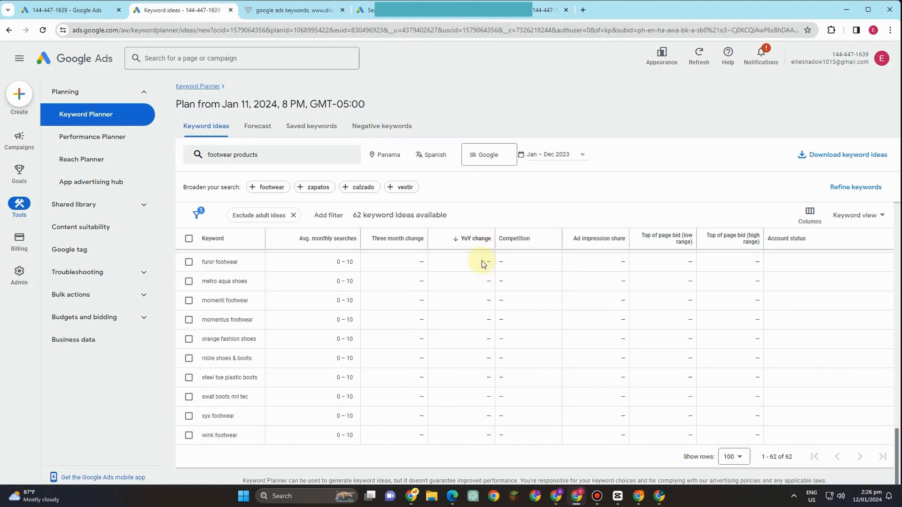
{"action": "scroll", "coordinate": [487, 281], "scroll_direction": "up", "scroll_amount": 8}
{"action": "scroll", "coordinate": [484, 268], "scroll_direction": "up", "scroll_amount": 5}
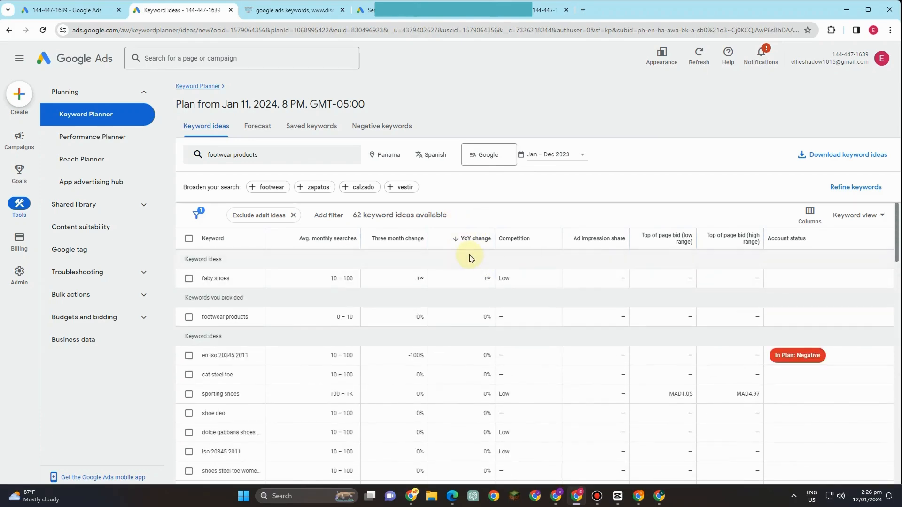
Reverse the YoY change sorting to ascending, and sort the keyword ideas by competition in ascending order.
{"action": "left_click", "coordinate": [479, 241]}
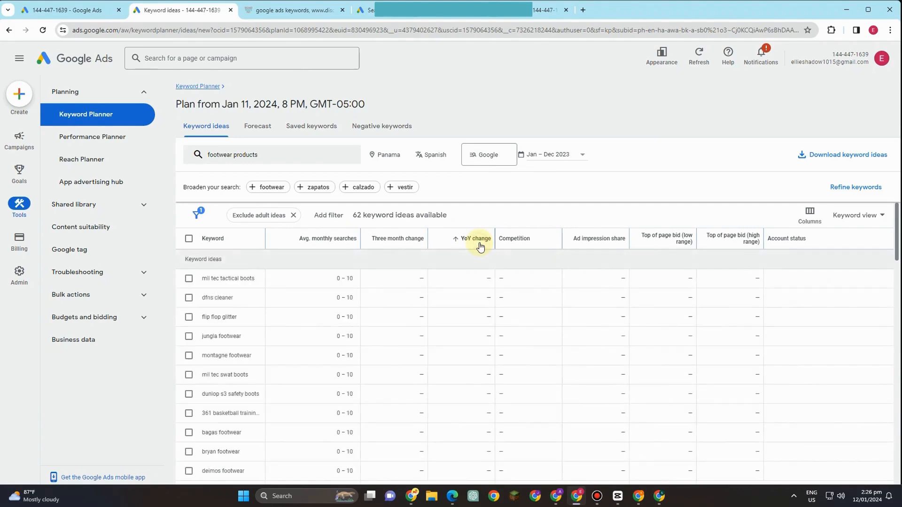
{"action": "left_click", "coordinate": [511, 241]}
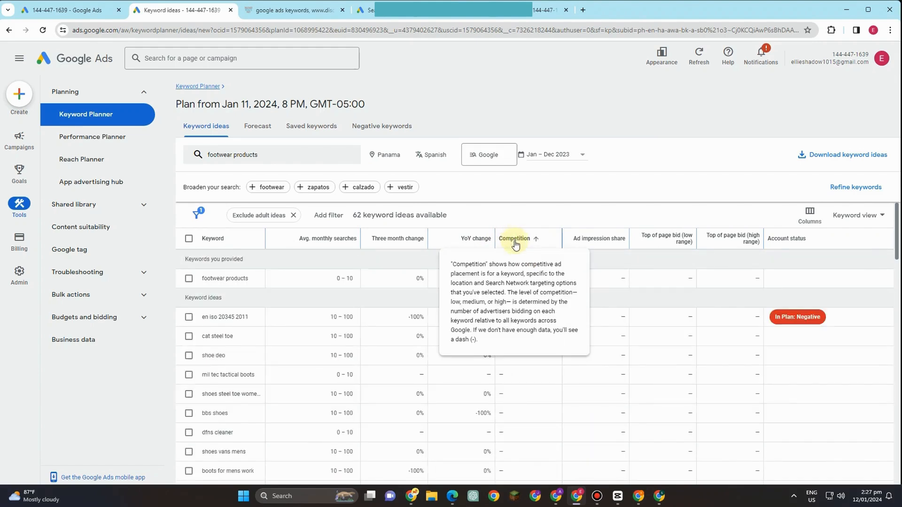
Review the competition values of the footwear products keyword ideas down the list in ascending order.
{"action": "scroll", "coordinate": [529, 368], "scroll_direction": "down", "scroll_amount": 3}
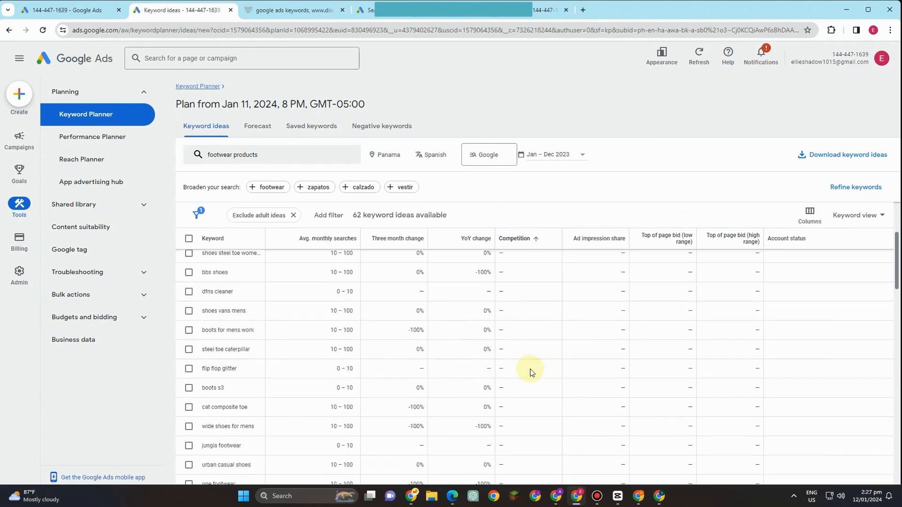
{"action": "scroll", "coordinate": [529, 372], "scroll_direction": "down", "scroll_amount": 8}
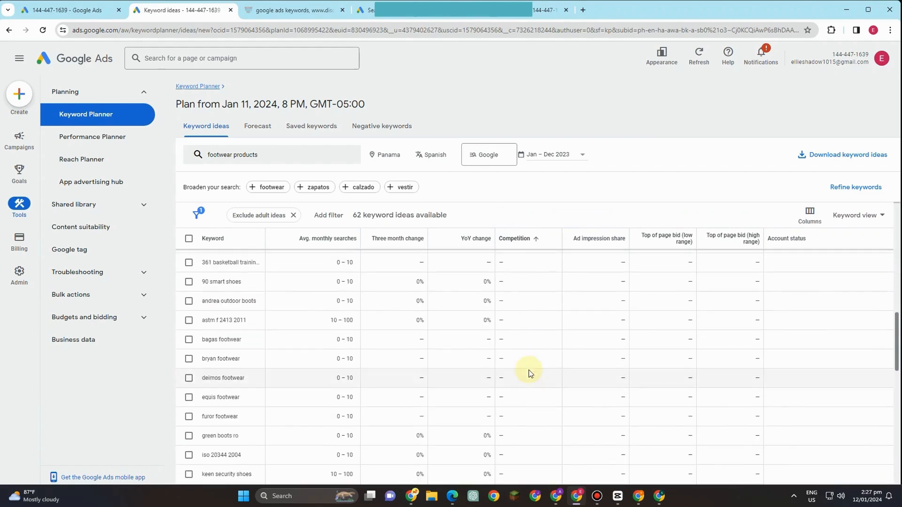
{"action": "left_click", "coordinate": [511, 238]}
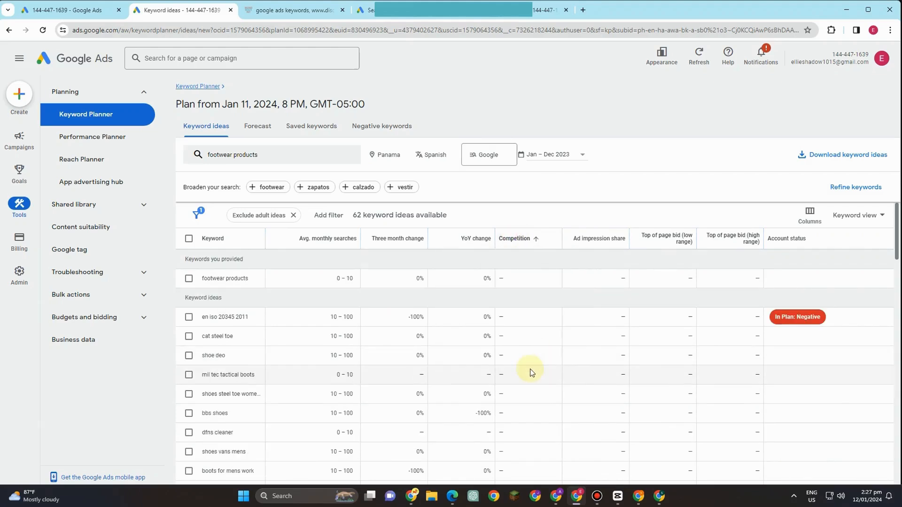
{"action": "scroll", "coordinate": [531, 372], "scroll_direction": "down", "scroll_amount": 8}
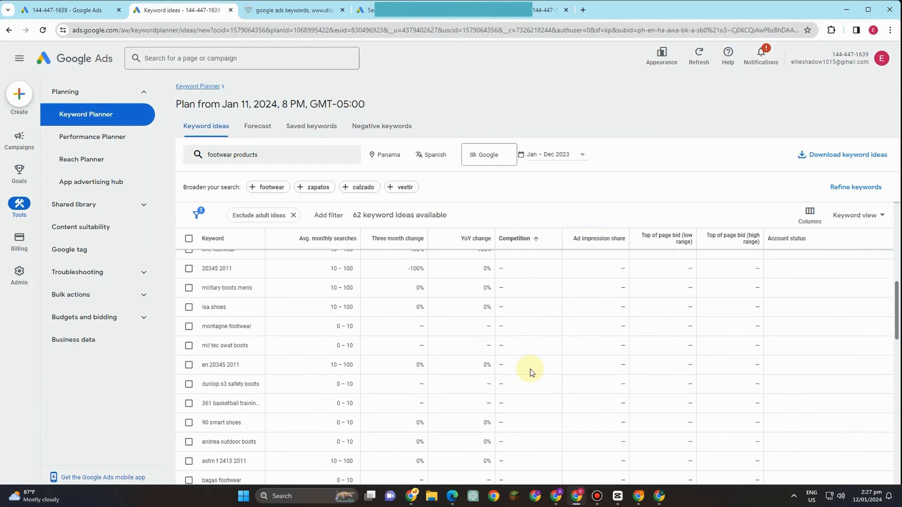
{"action": "scroll", "coordinate": [531, 372], "scroll_direction": "down", "scroll_amount": 5}
Reverse the competition sorting to descending and back to ascending, and examine the competition values further down the keyword list.
{"action": "left_click", "coordinate": [513, 239]}
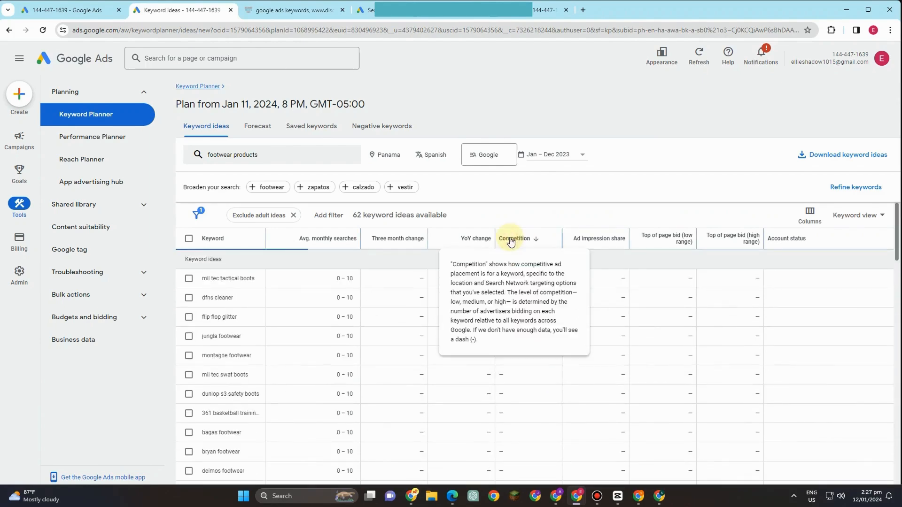
{"action": "left_click", "coordinate": [513, 238]}
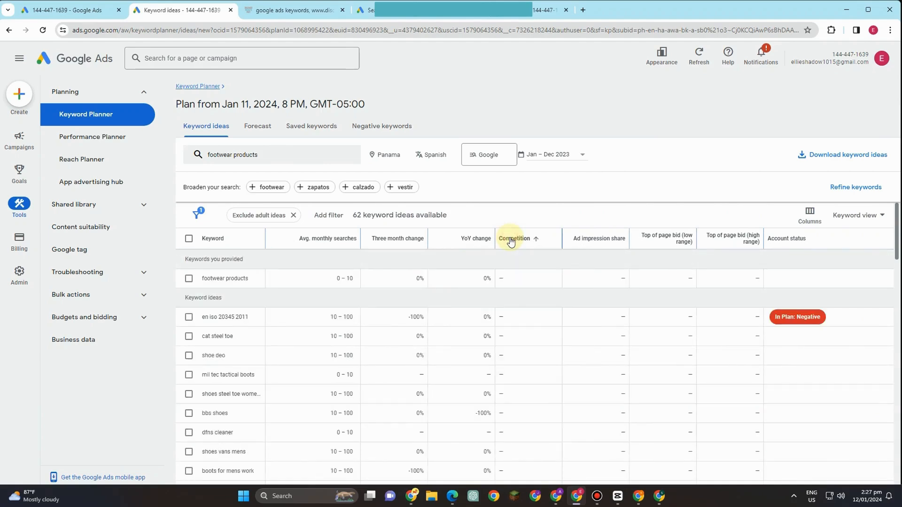
{"action": "mouse_move", "coordinate": [510, 242]}
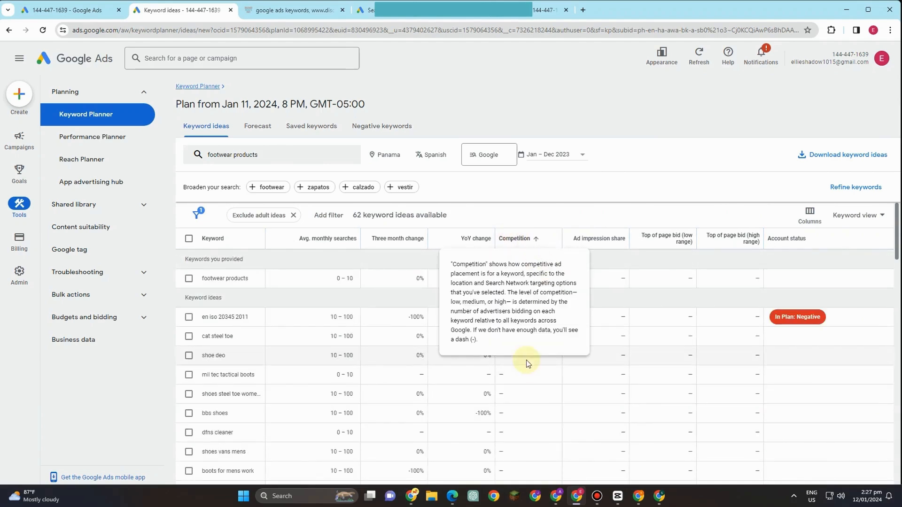
{"action": "scroll", "coordinate": [528, 366], "scroll_direction": "down", "scroll_amount": 8}
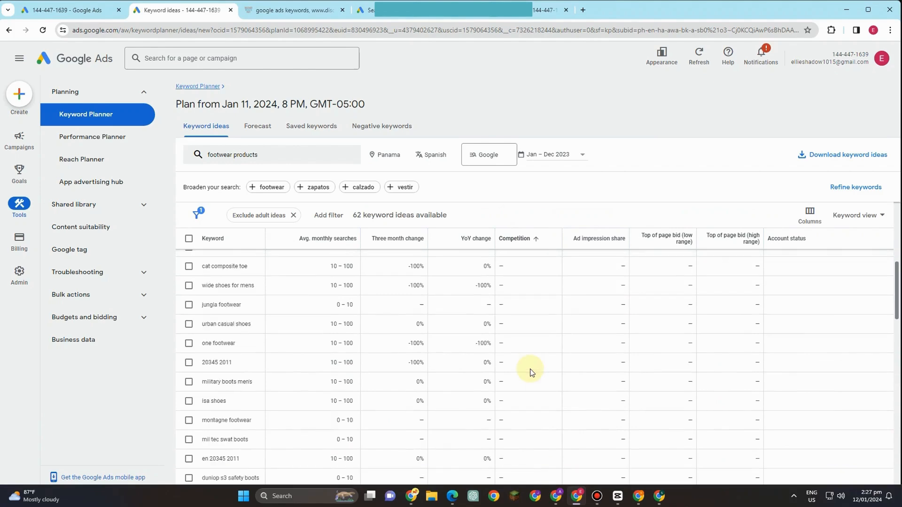
{"action": "scroll", "coordinate": [530, 373], "scroll_direction": "down", "scroll_amount": 5}
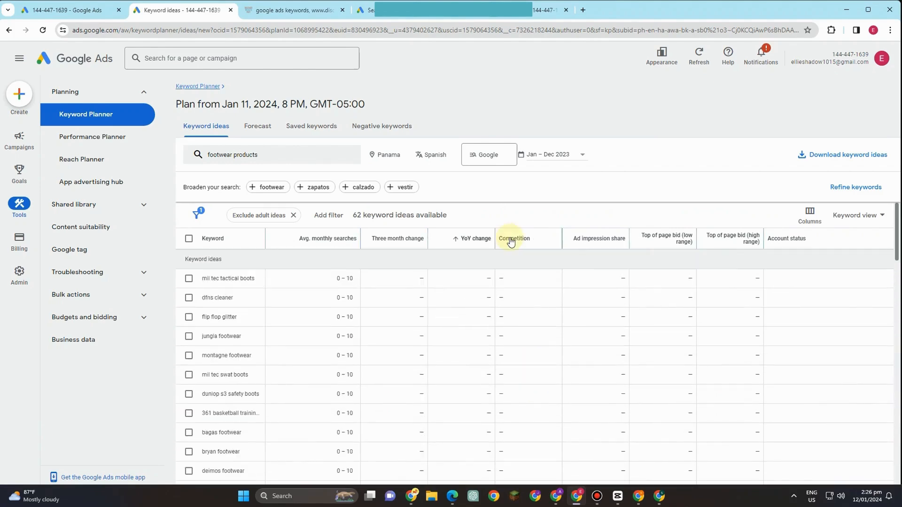
{"action": "left_click", "coordinate": [511, 242]}
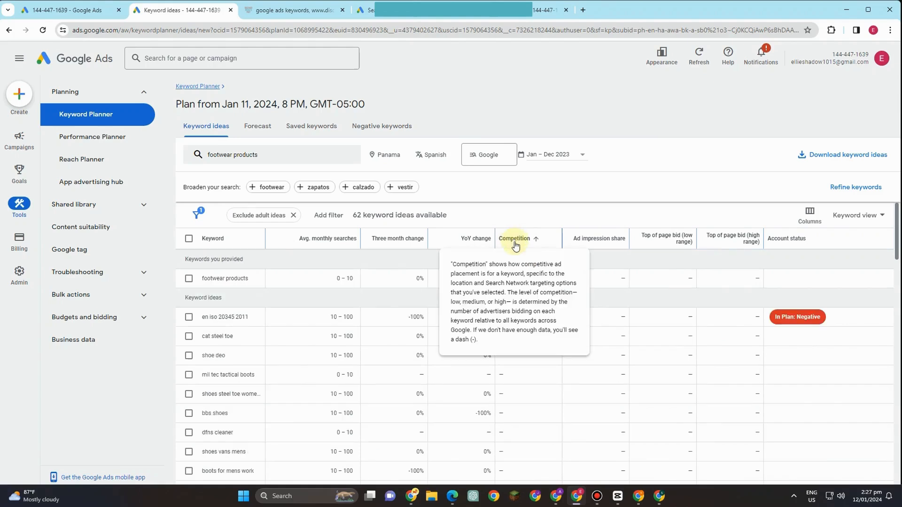
{"action": "scroll", "coordinate": [531, 372], "scroll_direction": "down", "scroll_amount": 7}
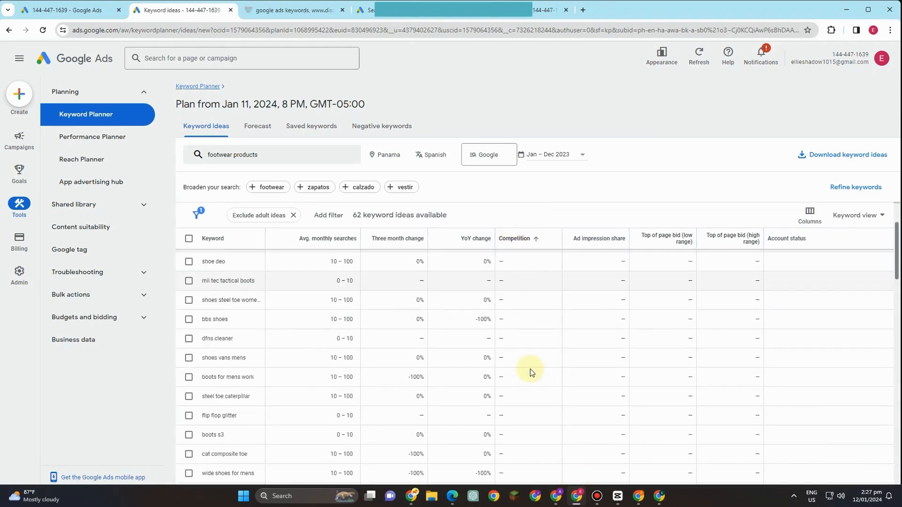
{"action": "scroll", "coordinate": [531, 373], "scroll_direction": "down", "scroll_amount": 3}
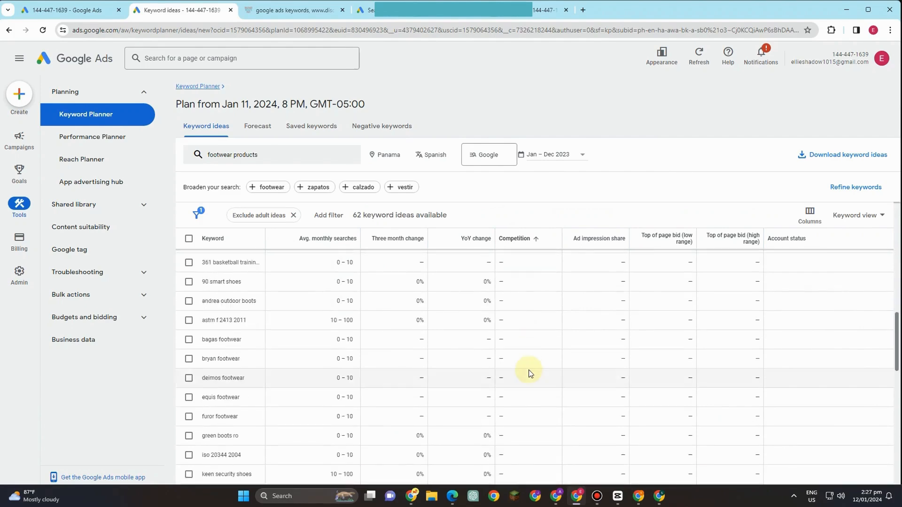
Compare the descending and ascending competition order once more and check the competition values of the keyword ideas.
{"action": "left_click", "coordinate": [513, 239]}
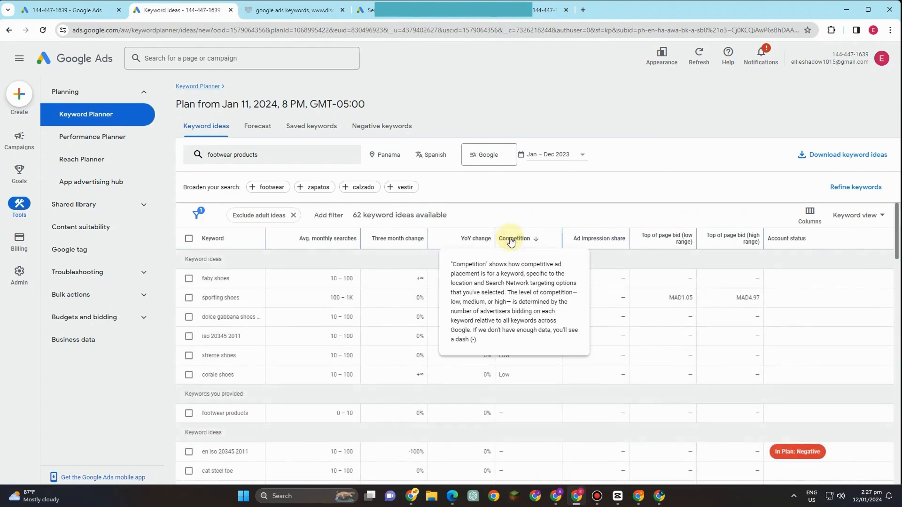
{"action": "left_click", "coordinate": [511, 240]}
{"action": "mouse_move", "coordinate": [515, 242]}
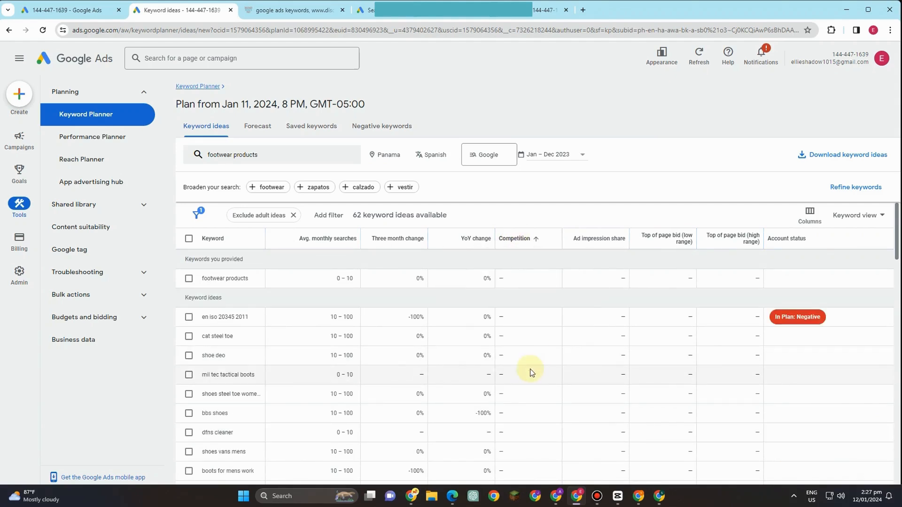
{"action": "scroll", "coordinate": [531, 371], "scroll_direction": "down", "scroll_amount": 2}
{"action": "scroll", "coordinate": [530, 371], "scroll_direction": "down", "scroll_amount": 10}
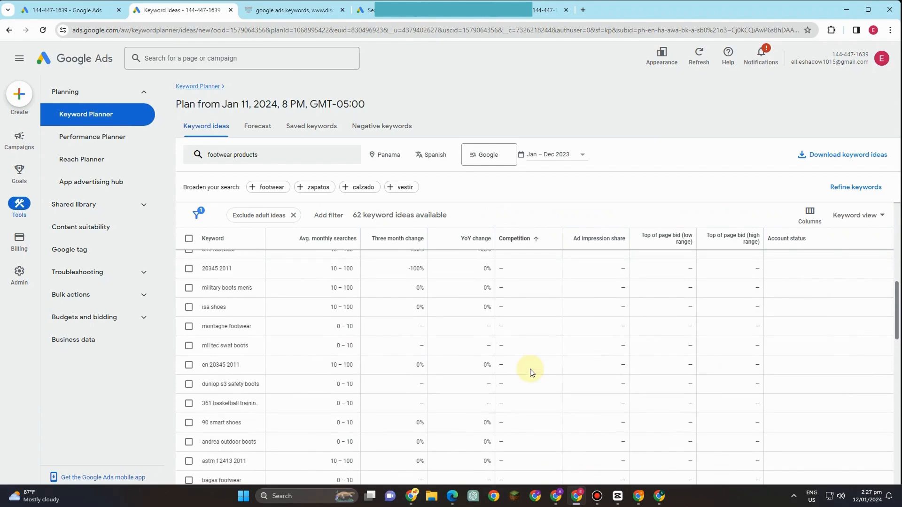
{"action": "scroll", "coordinate": [529, 371], "scroll_direction": "down", "scroll_amount": 2}
Set the competition sorting back to ascending and review the competition values through to the end of the list.
{"action": "left_click", "coordinate": [512, 238]}
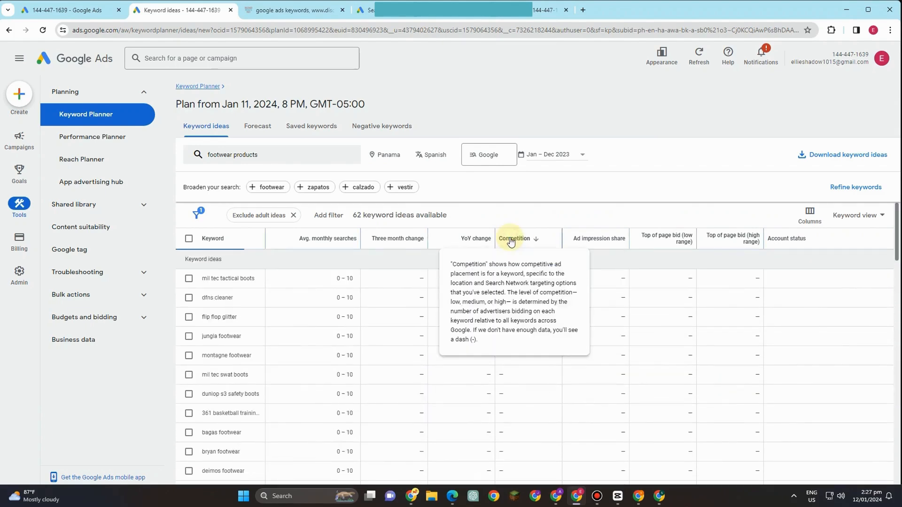
{"action": "left_click", "coordinate": [511, 239]}
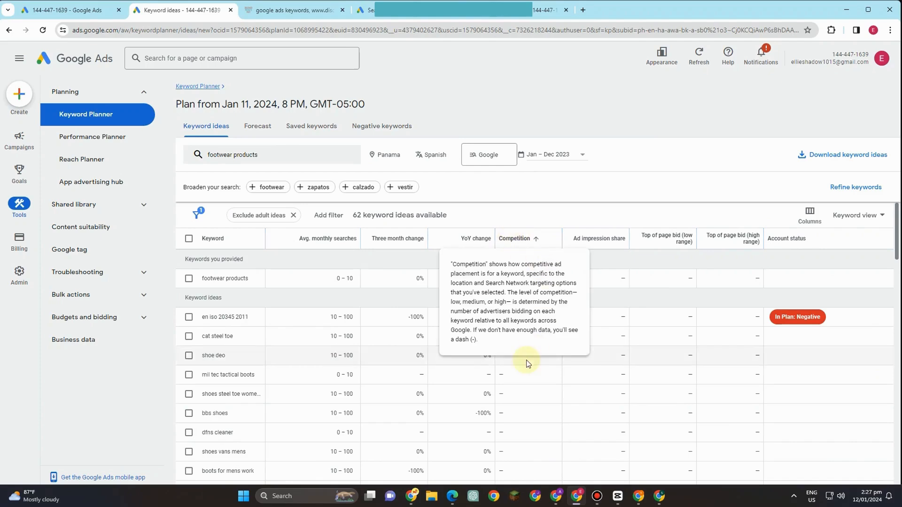
{"action": "scroll", "coordinate": [531, 372], "scroll_direction": "down", "scroll_amount": 8}
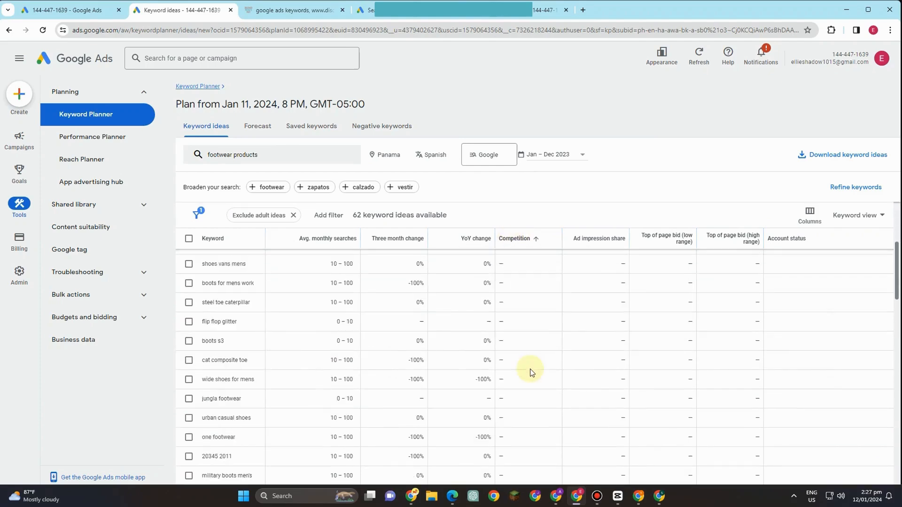
{"action": "scroll", "coordinate": [531, 372], "scroll_direction": "down", "scroll_amount": 10}
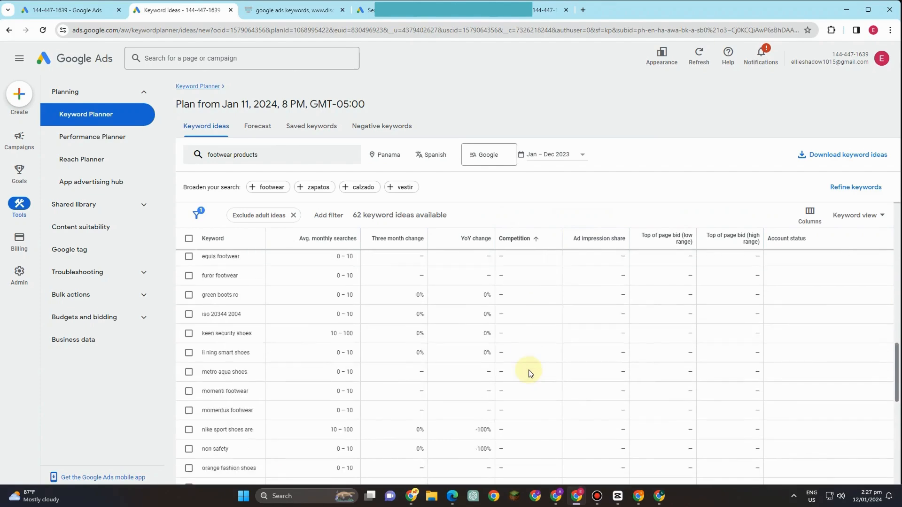
{"action": "scroll", "coordinate": [529, 374], "scroll_direction": "down", "scroll_amount": 3}
{"action": "scroll", "coordinate": [529, 373], "scroll_direction": "up", "scroll_amount": 6}
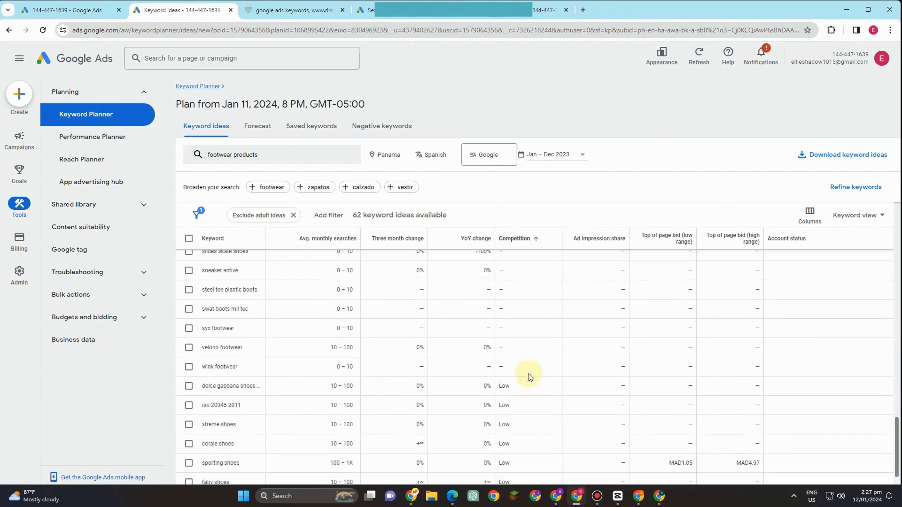
{"action": "scroll", "coordinate": [528, 373], "scroll_direction": "up", "scroll_amount": 10}
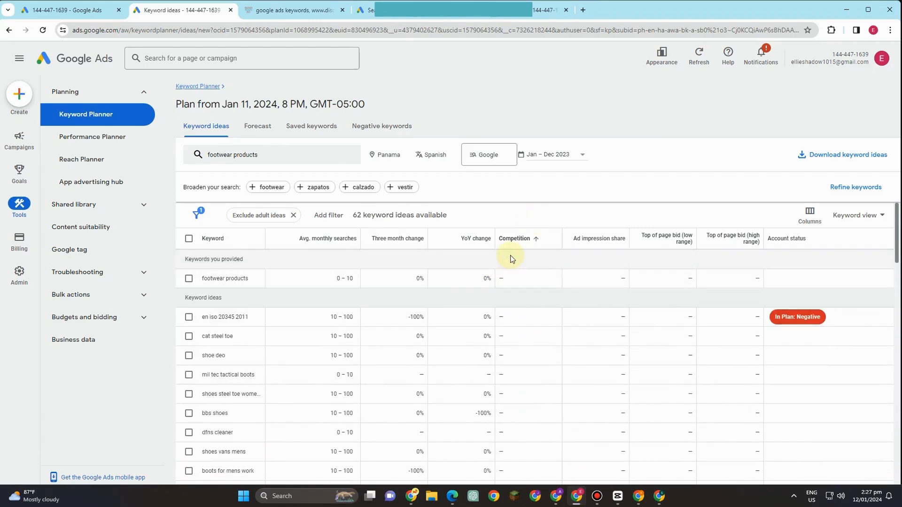
Sort the footwear products keyword ideas by ad impression share in ascending order, and review its values and metric description.
{"action": "left_click", "coordinate": [610, 241]}
{"action": "left_click", "coordinate": [610, 241]}
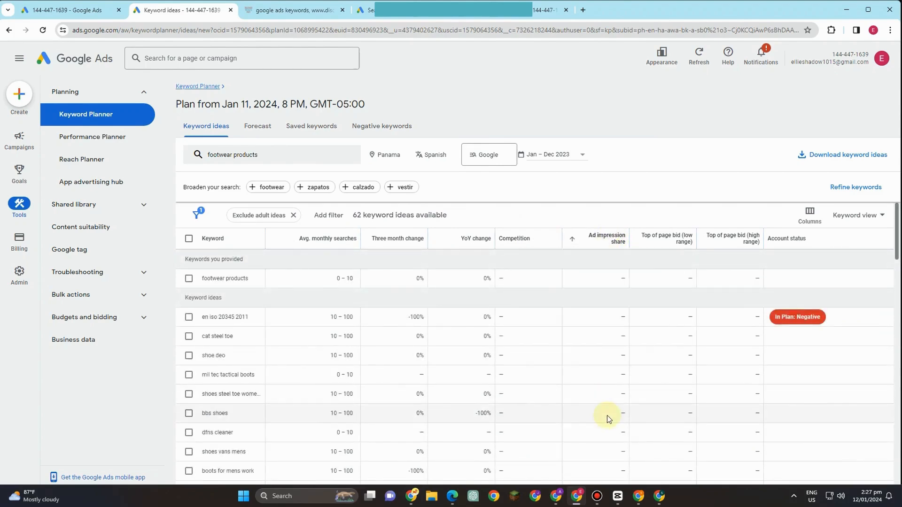
{"action": "scroll", "coordinate": [607, 415], "scroll_direction": "down", "scroll_amount": 10}
{"action": "scroll", "coordinate": [608, 416], "scroll_direction": "down", "scroll_amount": 10}
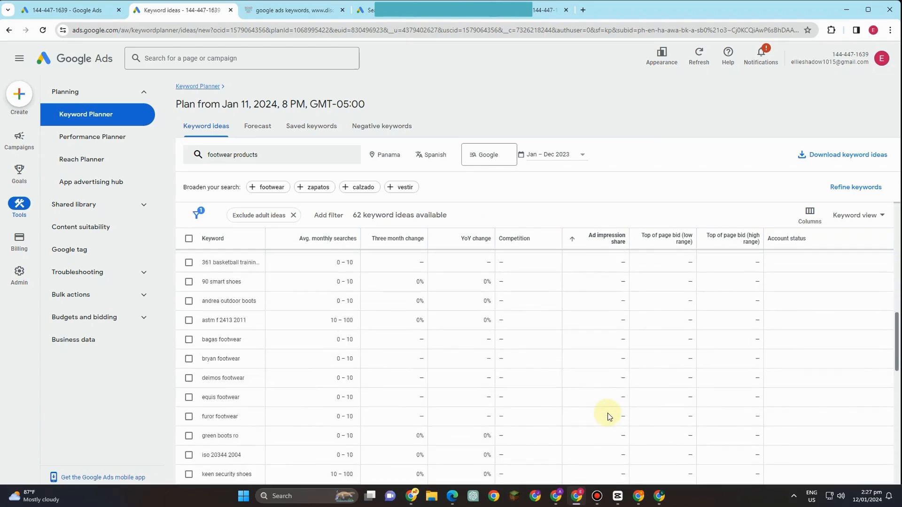
{"action": "scroll", "coordinate": [609, 417], "scroll_direction": "down", "scroll_amount": 2}
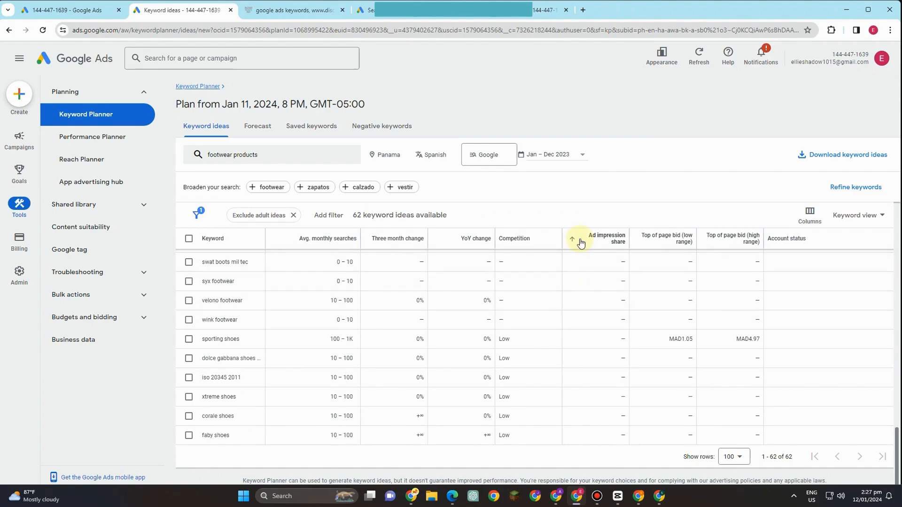
{"action": "mouse_move", "coordinate": [581, 242]}
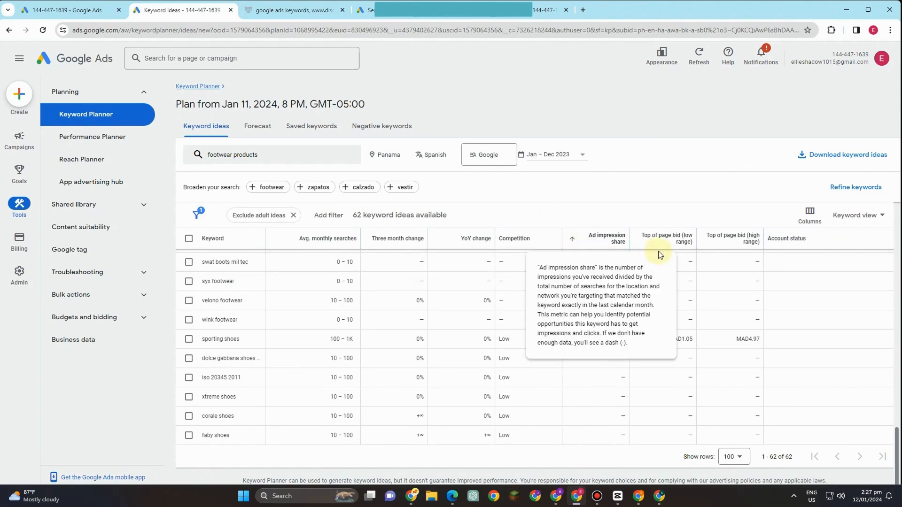
{"action": "mouse_move", "coordinate": [663, 240]}
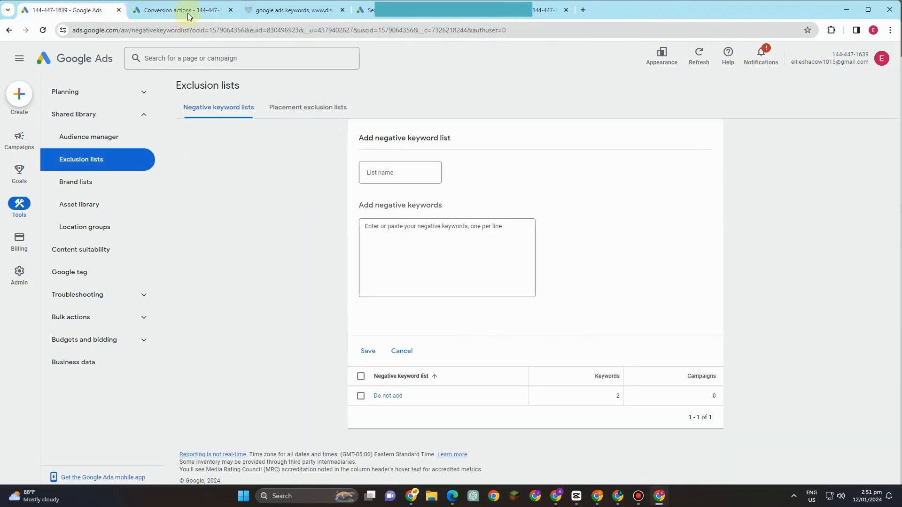
Leave the conversion actions summary for Keyword Planner and open the form for discovering new keywords.
{"action": "left_click", "coordinate": [190, 9]}
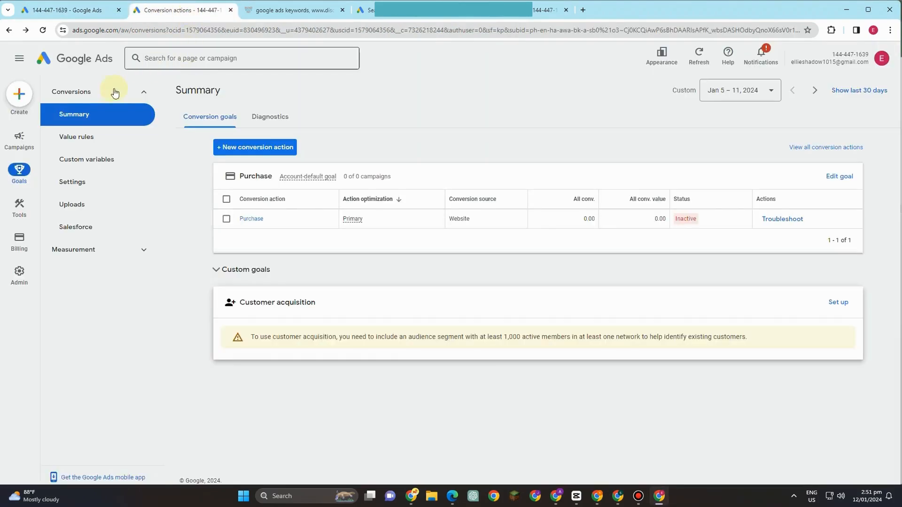
{"action": "mouse_move", "coordinate": [19, 223]}
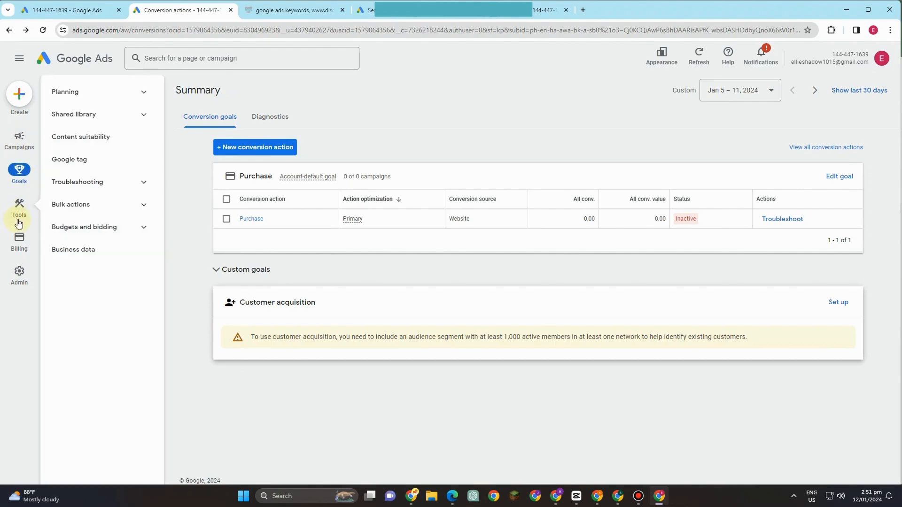
{"action": "left_click", "coordinate": [19, 207]}
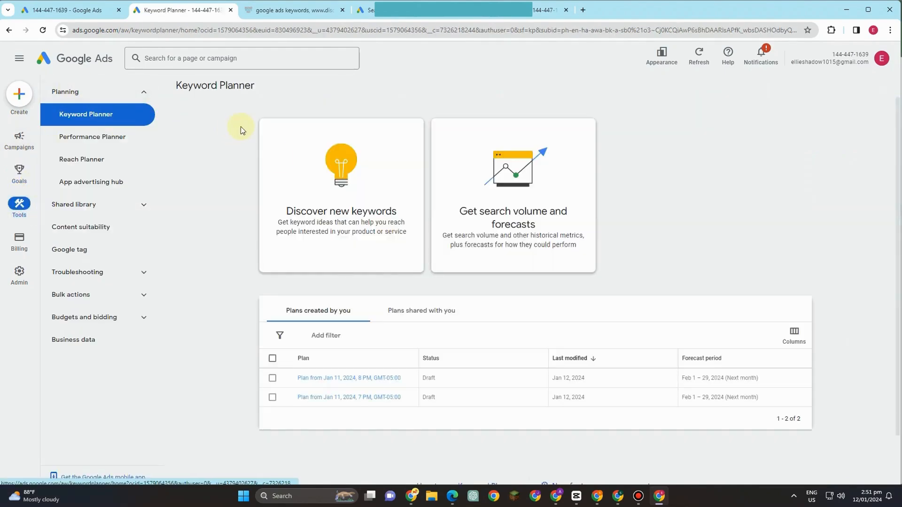
{"action": "left_click", "coordinate": [352, 208]}
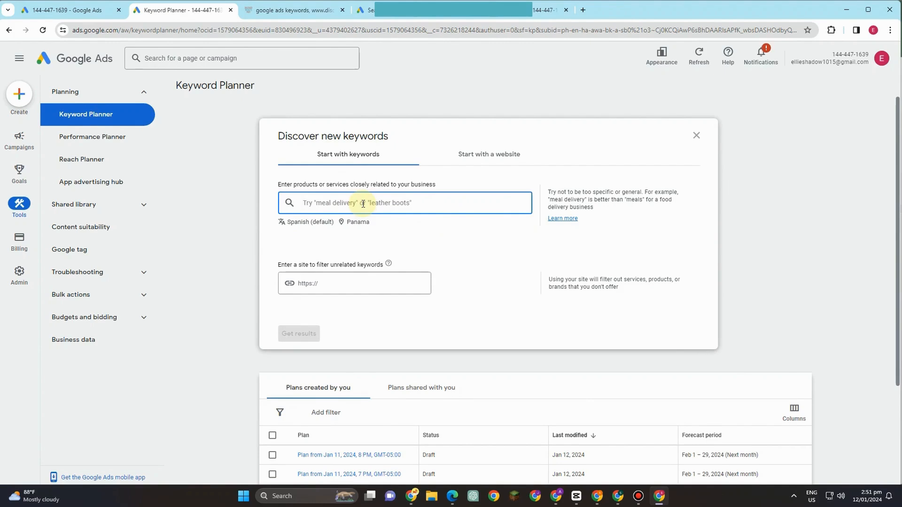
Enter Clothing as the product keyword and get its keyword ideas.
{"action": "type", "text": "Clothing"}
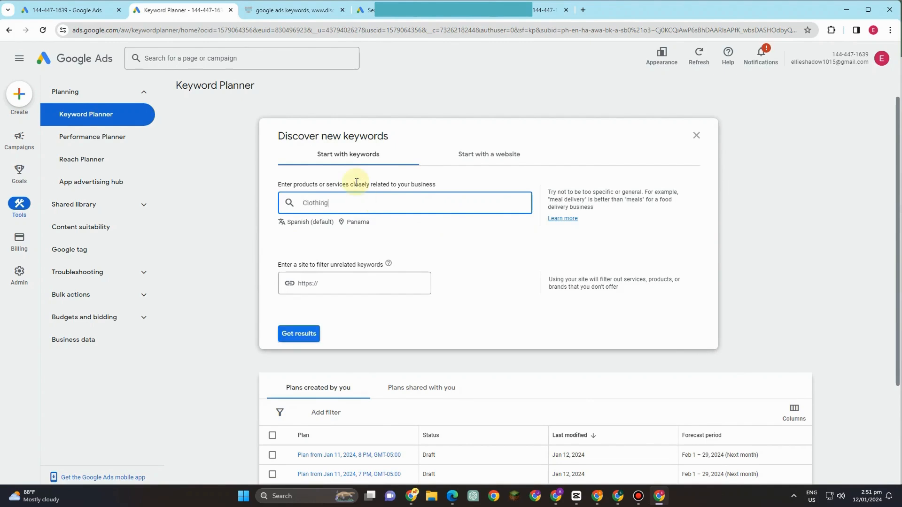
{"action": "left_click", "coordinate": [313, 335]}
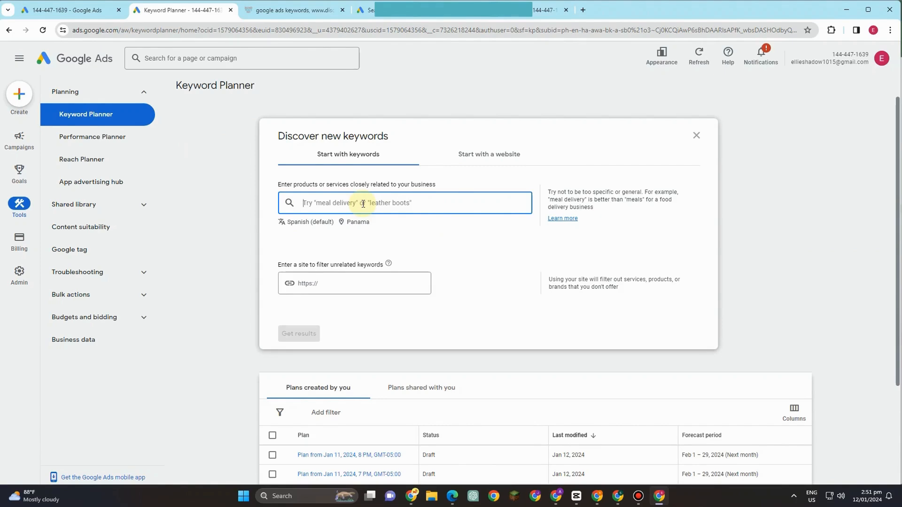
{"action": "type", "text": "Clothing"}
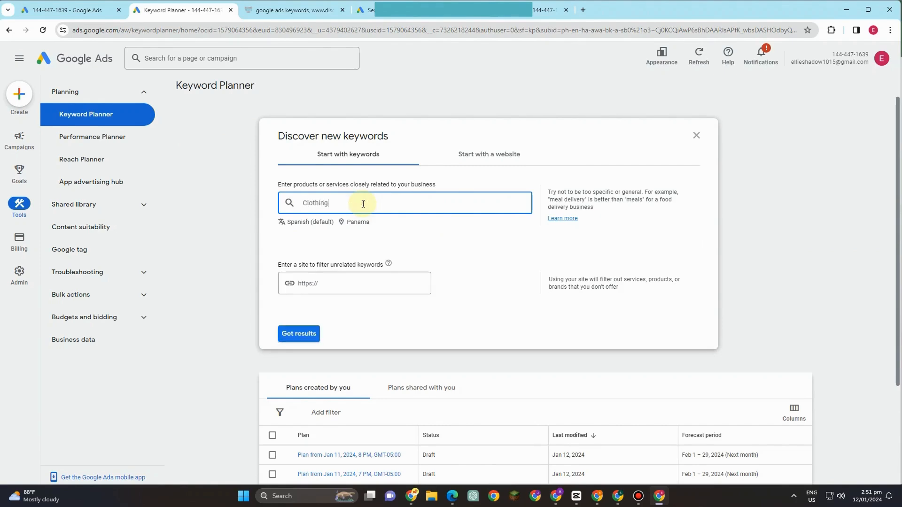
{"action": "left_click", "coordinate": [312, 336]}
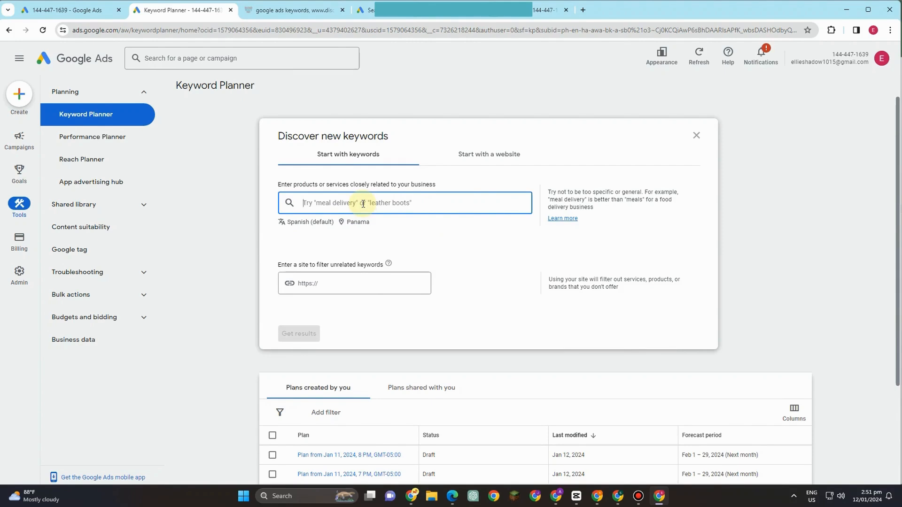
{"action": "type", "text": "Clothing"}
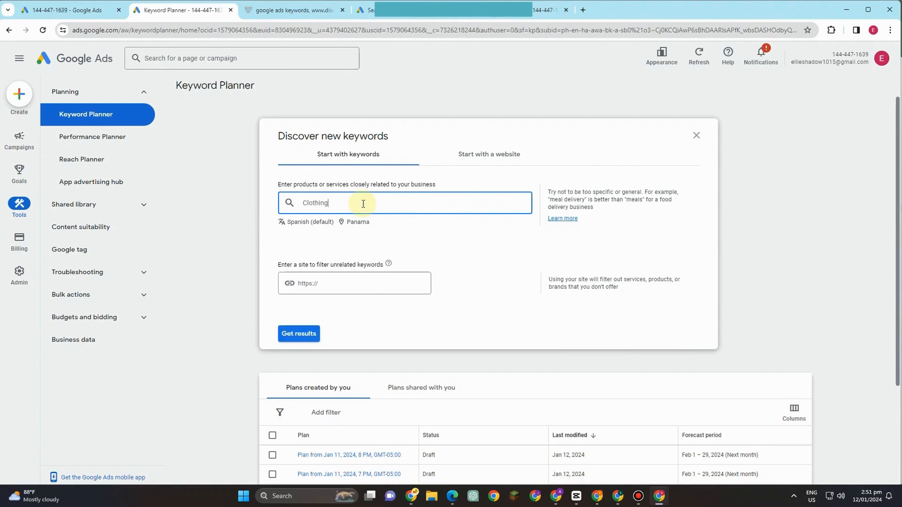
{"action": "left_click", "coordinate": [314, 334]}
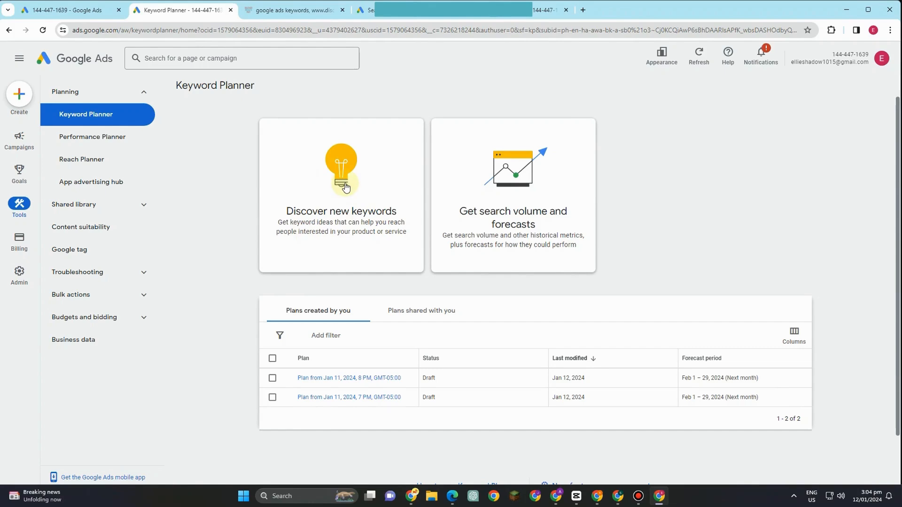
Open the form for discovering new keywords and add Tea as the product keyword.
{"action": "left_click", "coordinate": [333, 224]}
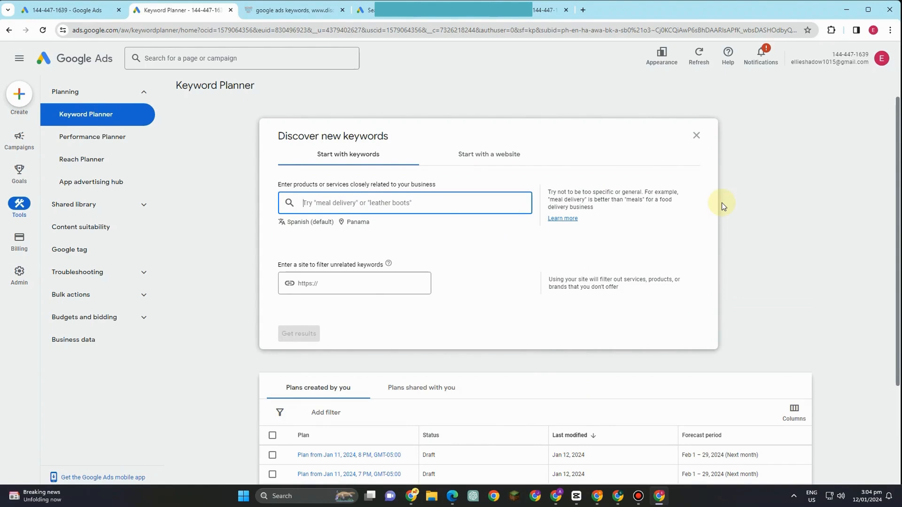
{"action": "type", "text": "Tea"}
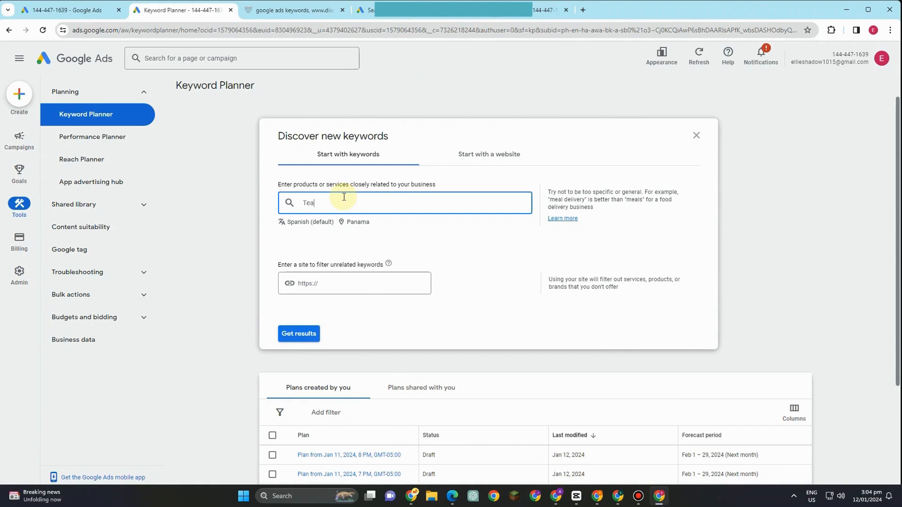
{"action": "key", "text": "Return"}
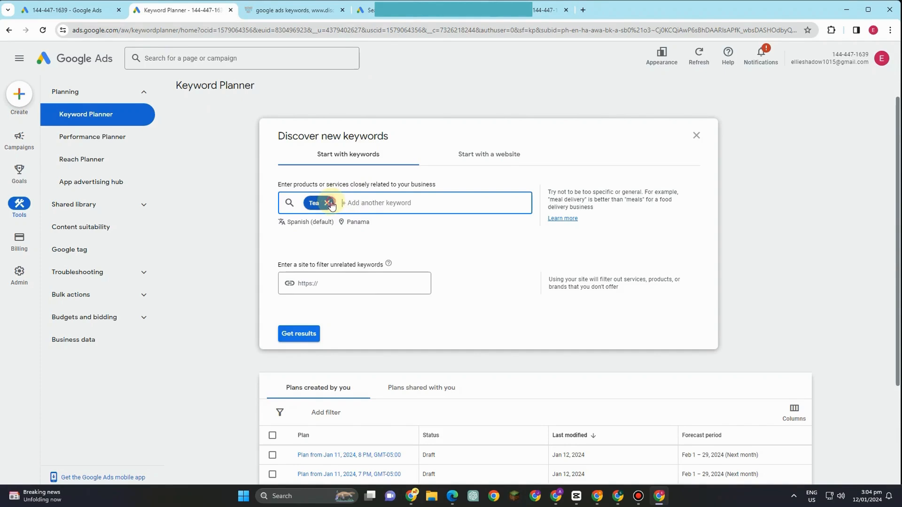
Replace the Tea keyword with "organic tea" and get its keyword ideas.
{"action": "left_click", "coordinate": [327, 203]}
{"action": "type", "text": "oragi"}
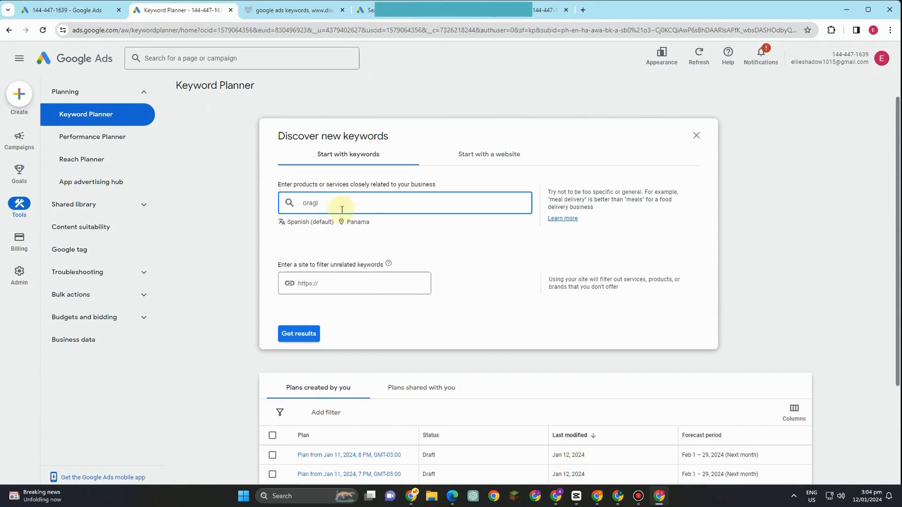
{"action": "key", "text": "BackSpace"}
{"action": "key", "text": "BackSpace"}
{"action": "type", "text": "ganic tea"}
{"action": "left_click", "coordinate": [299, 334]}
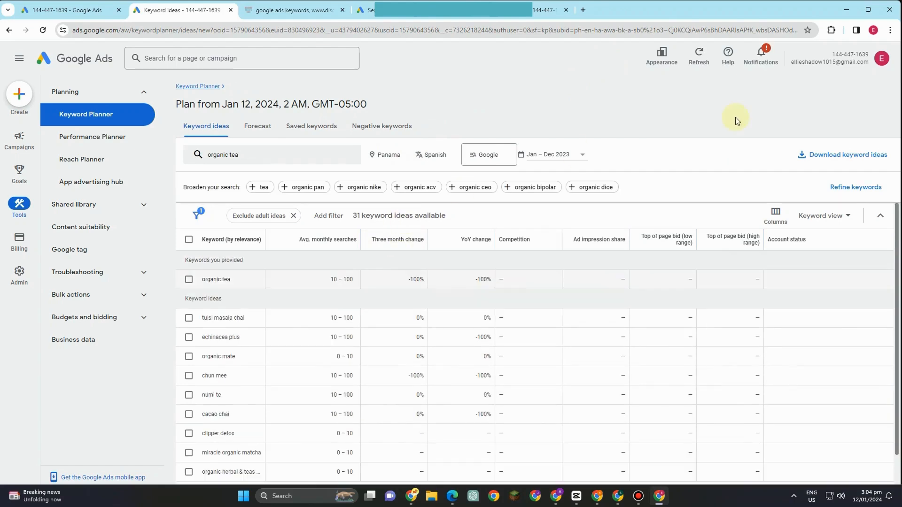
Add the United States to the targeted locations of the organic tea keyword ideas and save the change.
{"action": "left_click", "coordinate": [397, 157]}
{"action": "left_click", "coordinate": [288, 177]}
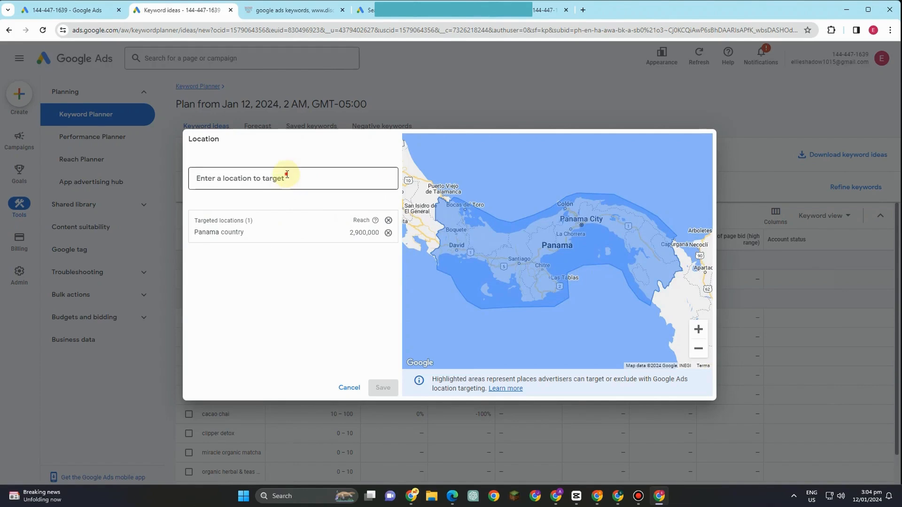
{"action": "type", "text": "united"}
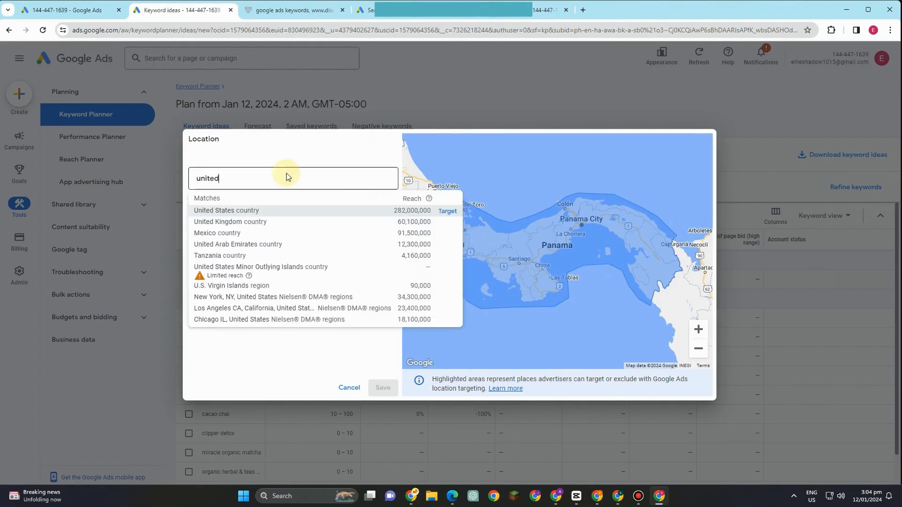
{"action": "left_click", "coordinate": [267, 207]}
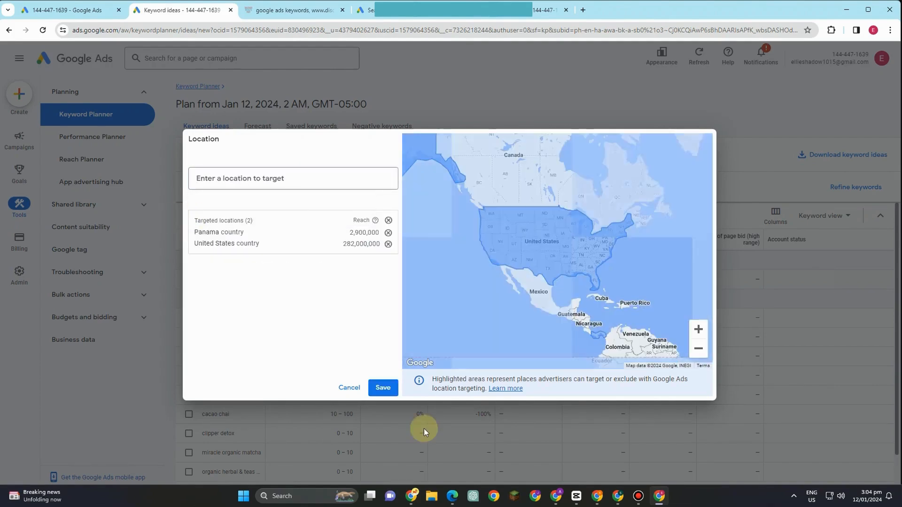
{"action": "left_click", "coordinate": [383, 388]}
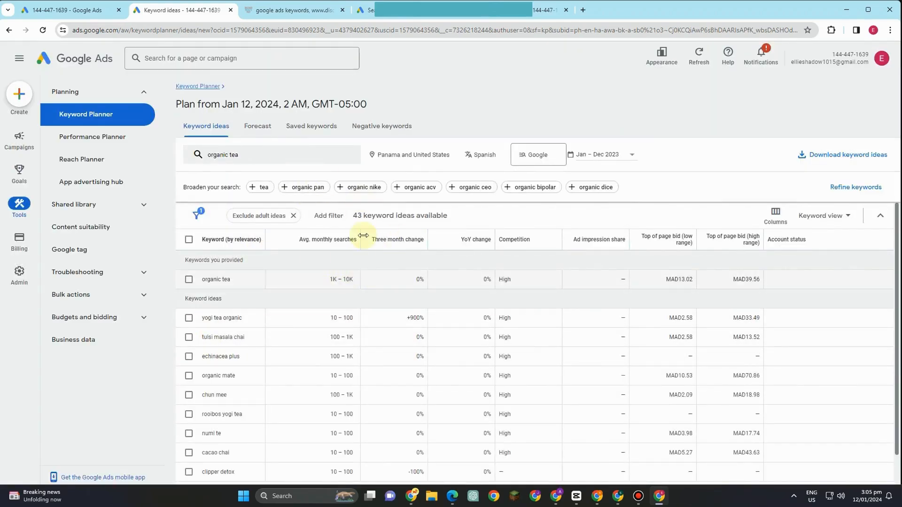
Compare the organic tea keyword ideas in descending and ascending order of average monthly searches.
{"action": "left_click", "coordinate": [347, 242]}
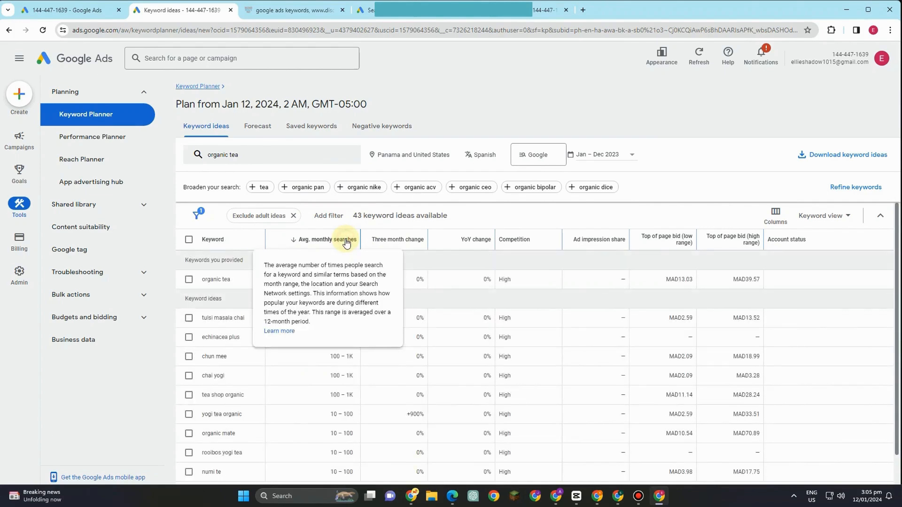
{"action": "left_click", "coordinate": [347, 243]}
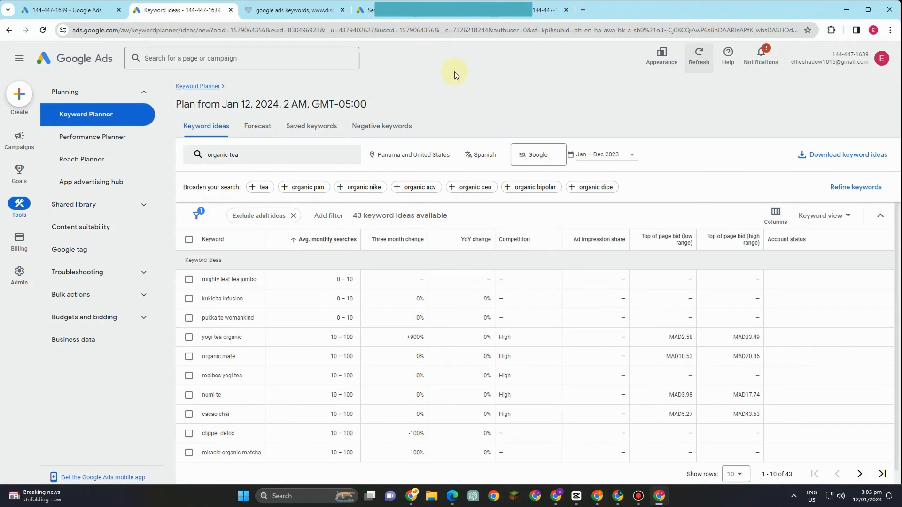
Add South Korea to the targeted locations of the organic tea keyword ideas and save the change.
{"action": "left_click", "coordinate": [416, 155]}
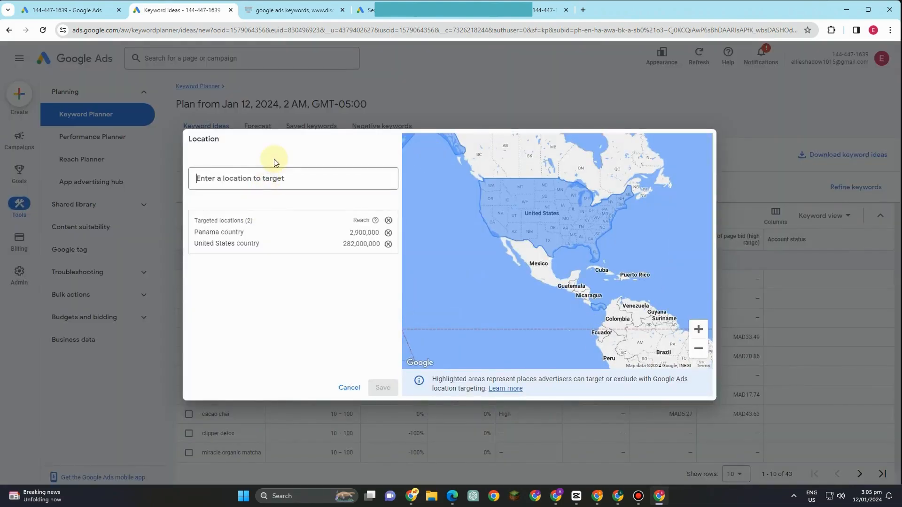
{"action": "type", "text": "asia"}
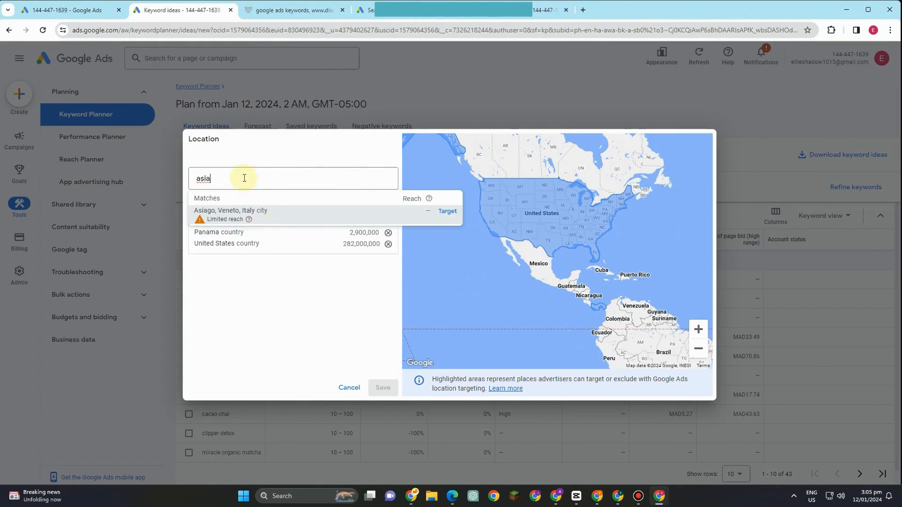
{"action": "key", "text": "BackSpace"}
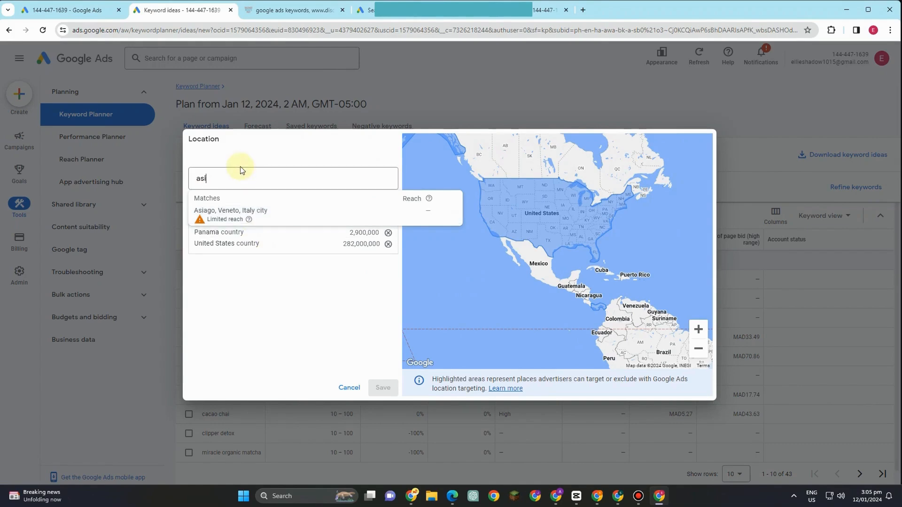
{"action": "key", "text": "BackSpace"}
{"action": "key", "text": "BackSpace"}
{"action": "key", "text": "BackSpace"}
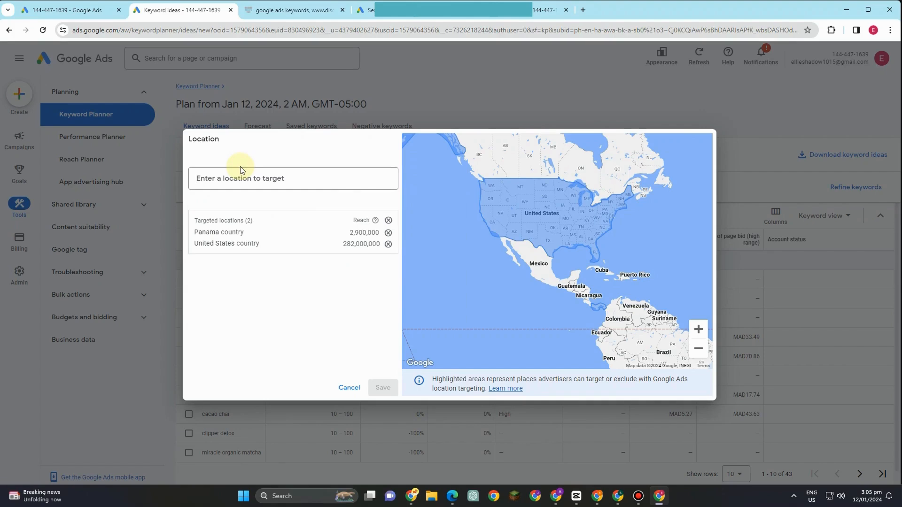
{"action": "type", "text": "korea"}
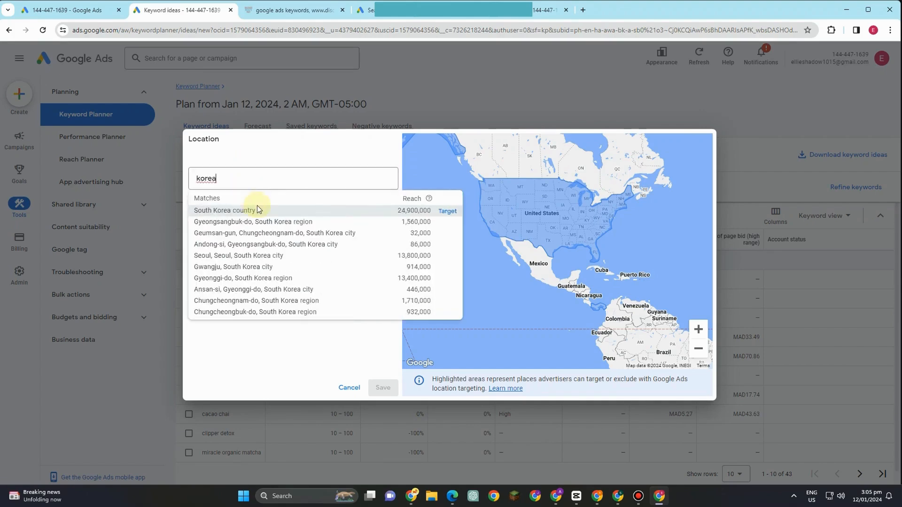
{"action": "left_click", "coordinate": [260, 209]}
{"action": "left_click", "coordinate": [382, 387]}
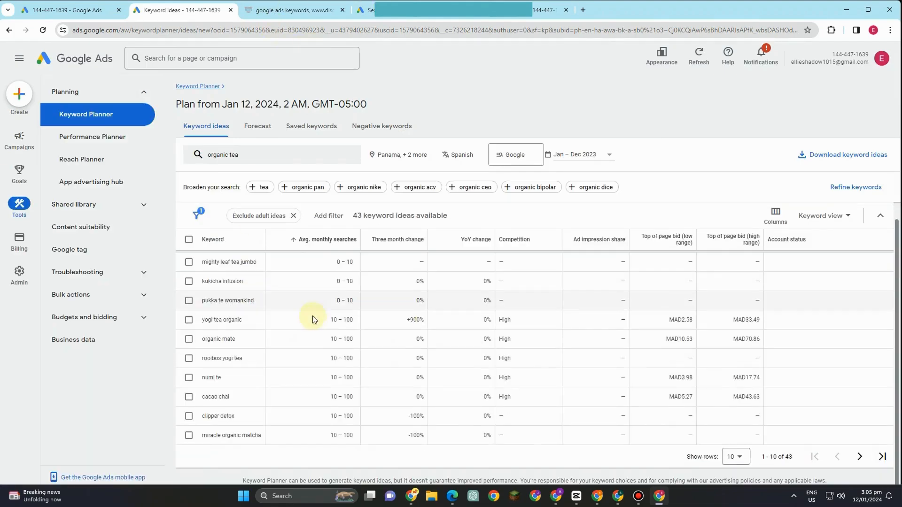
Sort the organic tea keyword ideas by average monthly searches in descending order and review the most searched ones.
{"action": "left_click", "coordinate": [347, 240]}
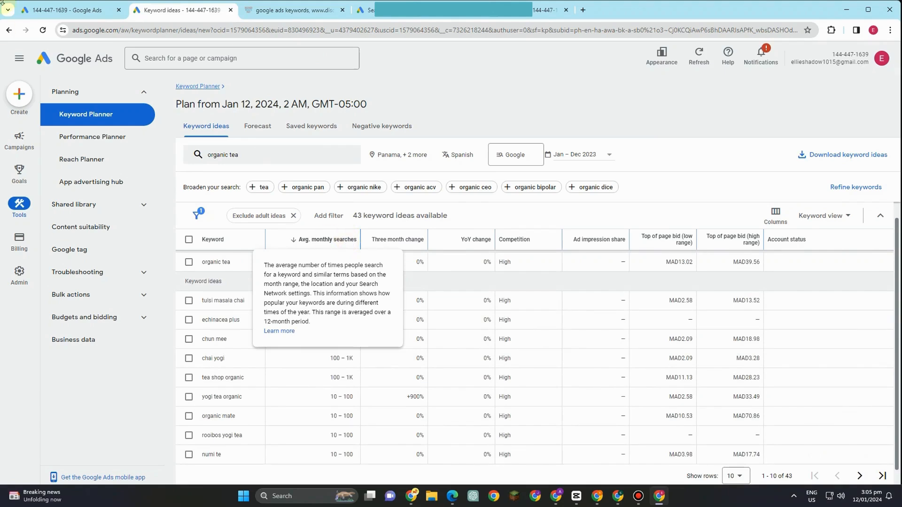
{"action": "left_click", "coordinate": [469, 89]}
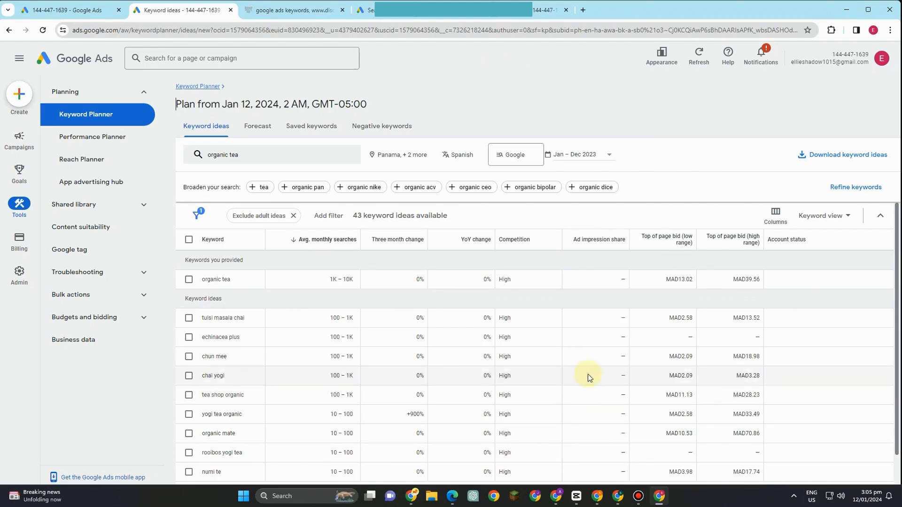
Sort the organic tea keyword ideas by three month change to review the trend, and finally by competition in descending order.
{"action": "left_click", "coordinate": [396, 240]}
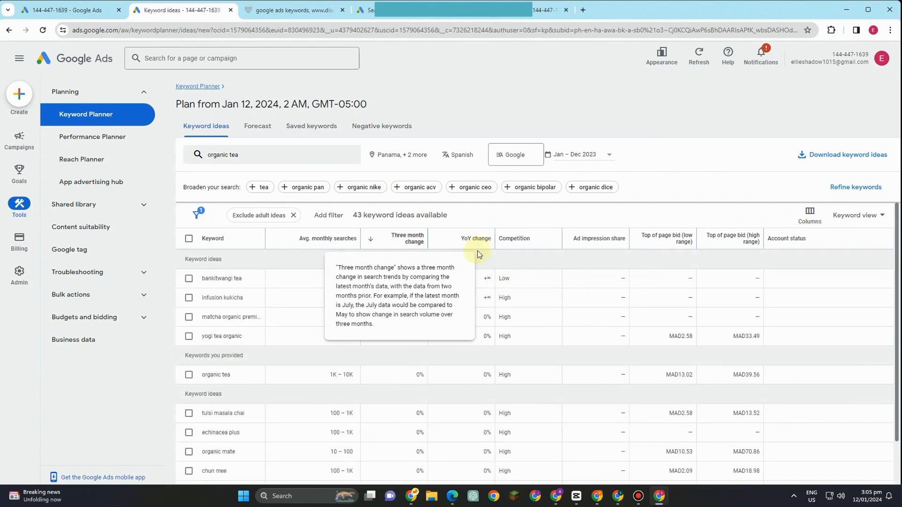
{"action": "left_click", "coordinate": [533, 238]}
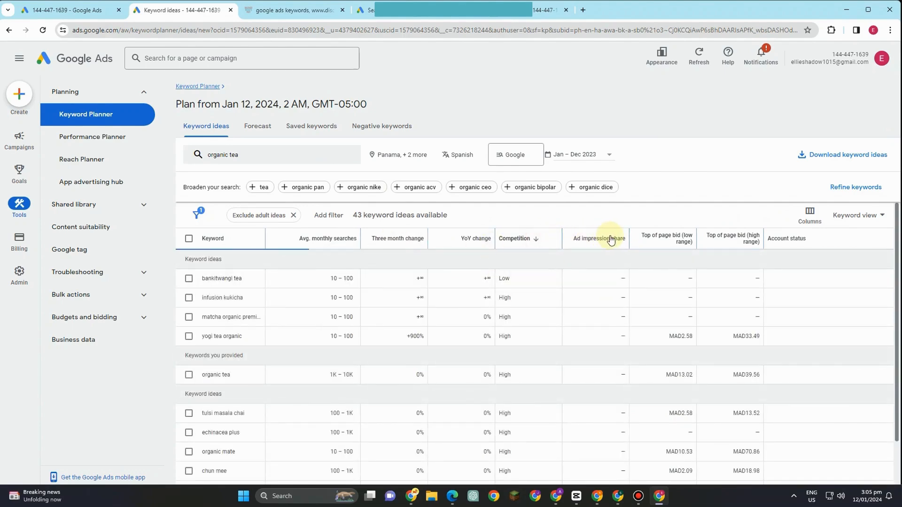
{"action": "mouse_move", "coordinate": [608, 240]}
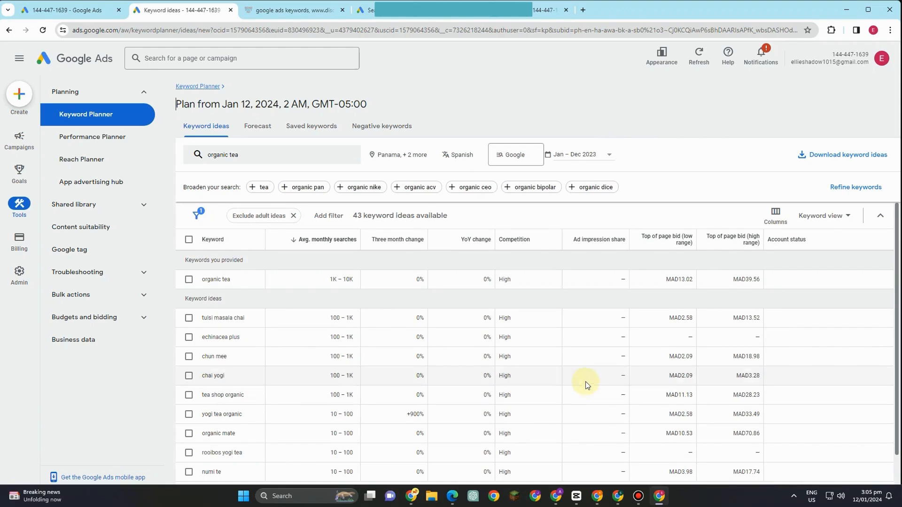
{"action": "left_click", "coordinate": [395, 240]}
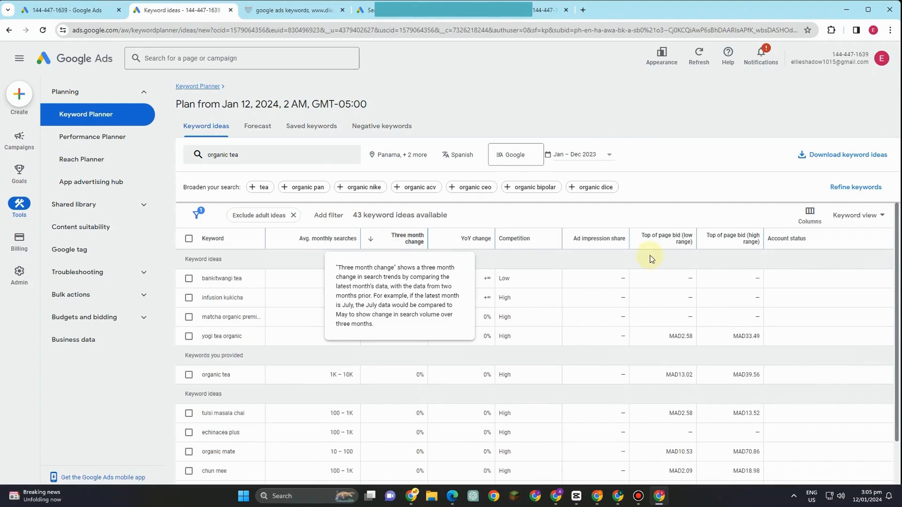
{"action": "left_click", "coordinate": [533, 240]}
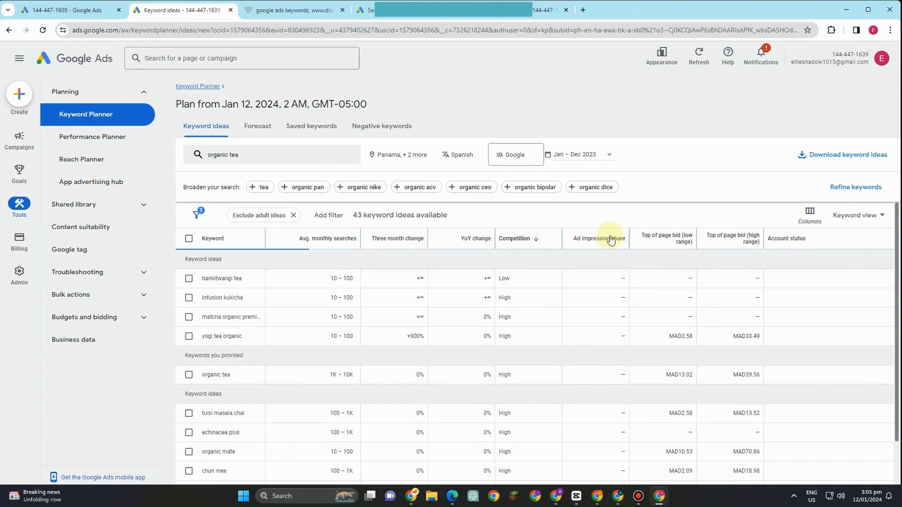